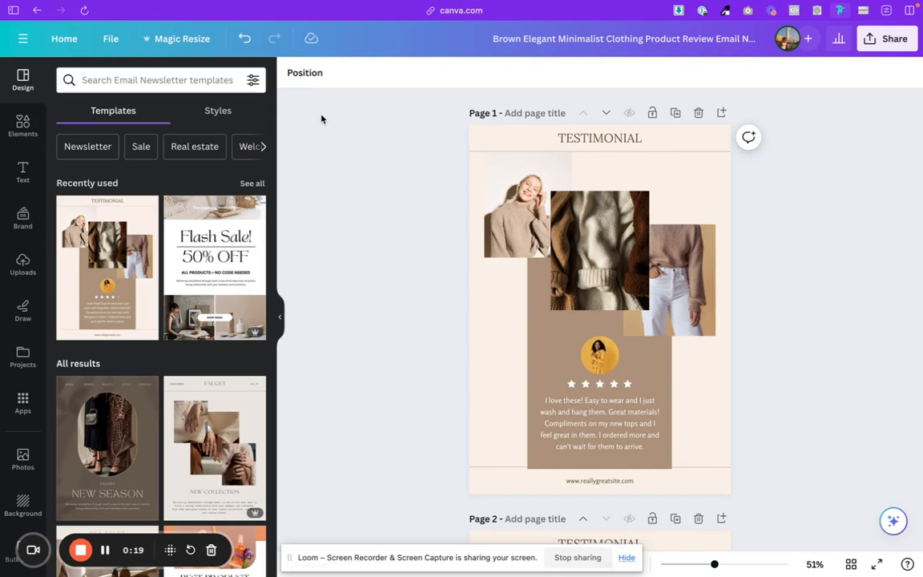
scroll(213, 435, "down", 5)
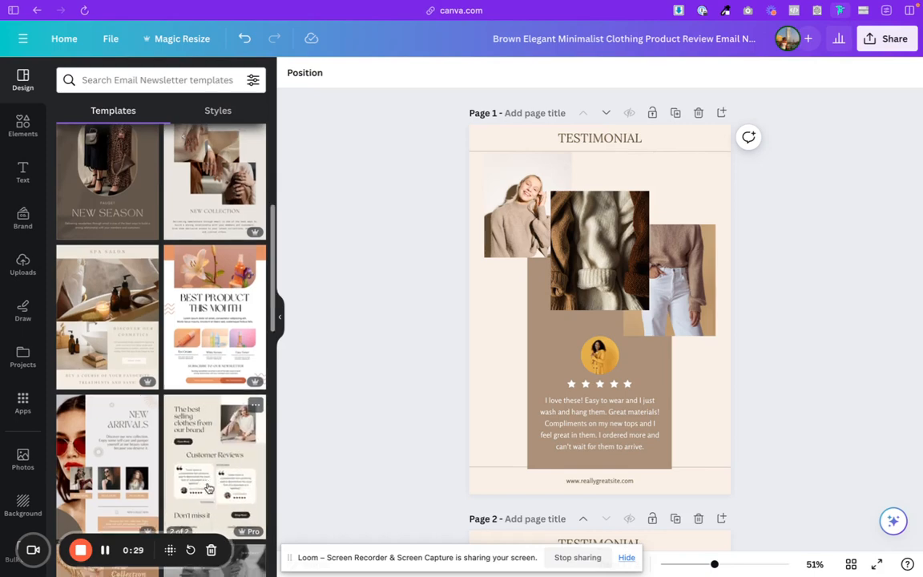
scroll(200, 485, "down", 3)
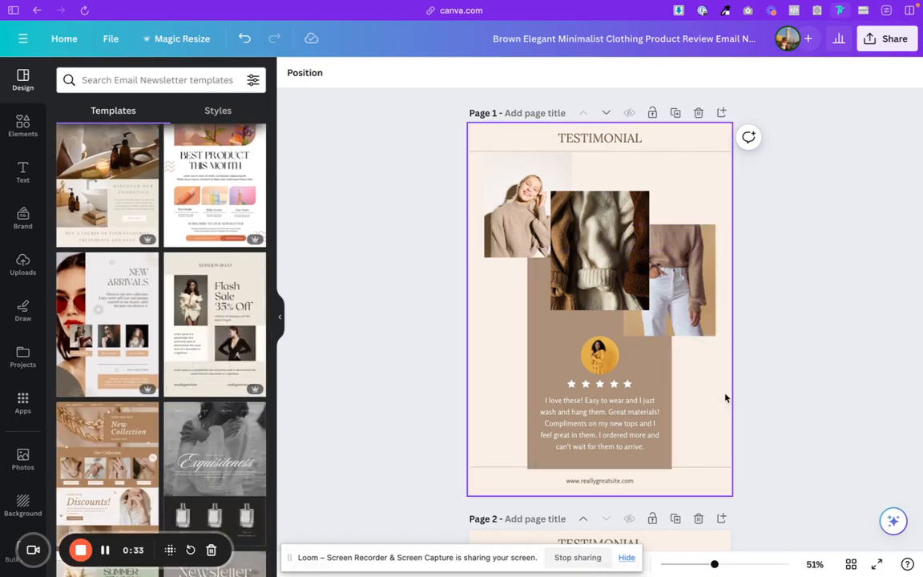
Step: Ungroup the row of five rating stars on page 1
left_click(676, 387)
left_click(577, 383)
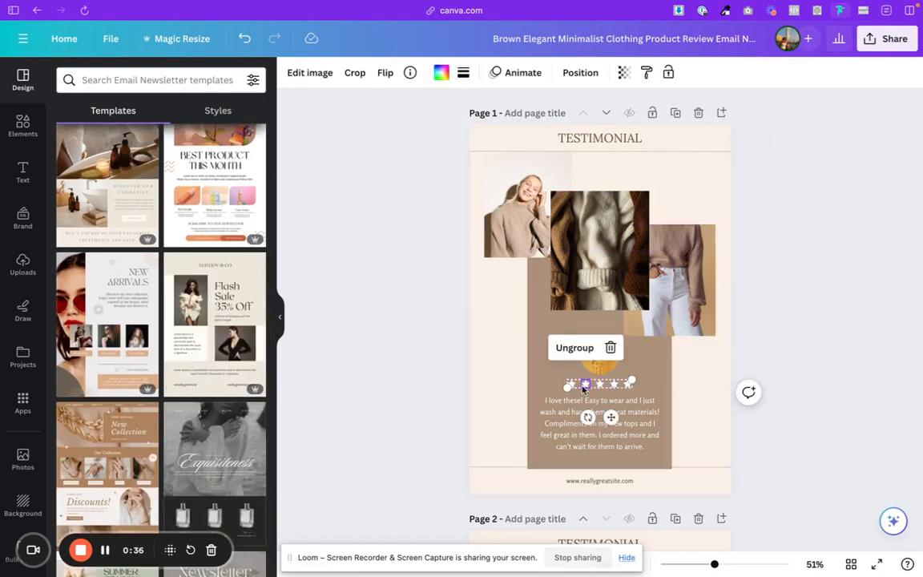
left_click(692, 379)
left_click(570, 384)
left_click(687, 381)
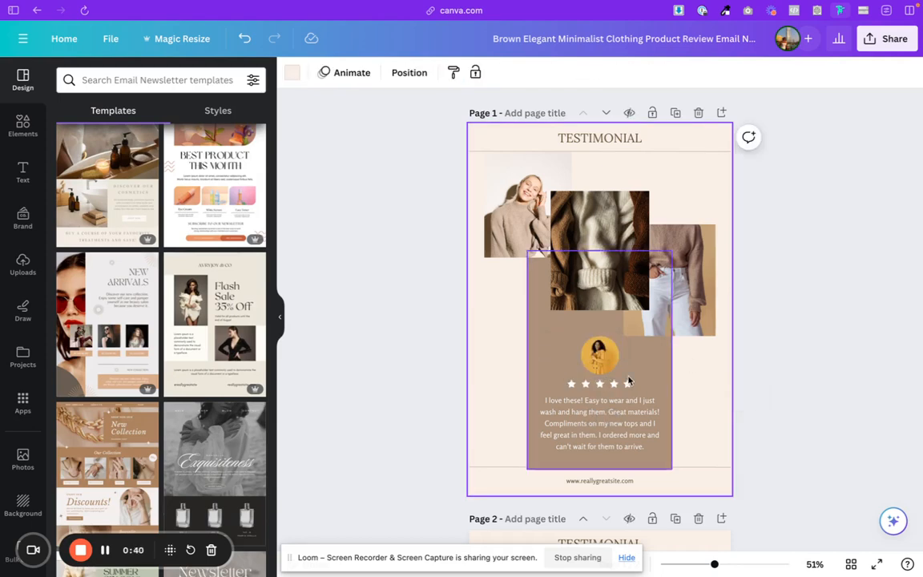
left_click(574, 387)
left_click(560, 347)
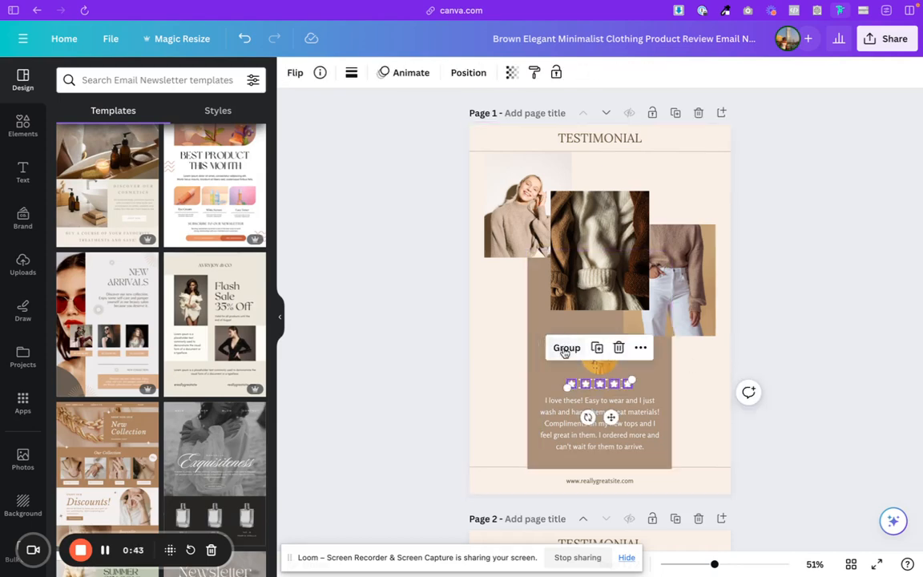
Step: Try recolouring the first star with the light yellow from the photo colors, and undo it
left_click(714, 386)
left_click(571, 384)
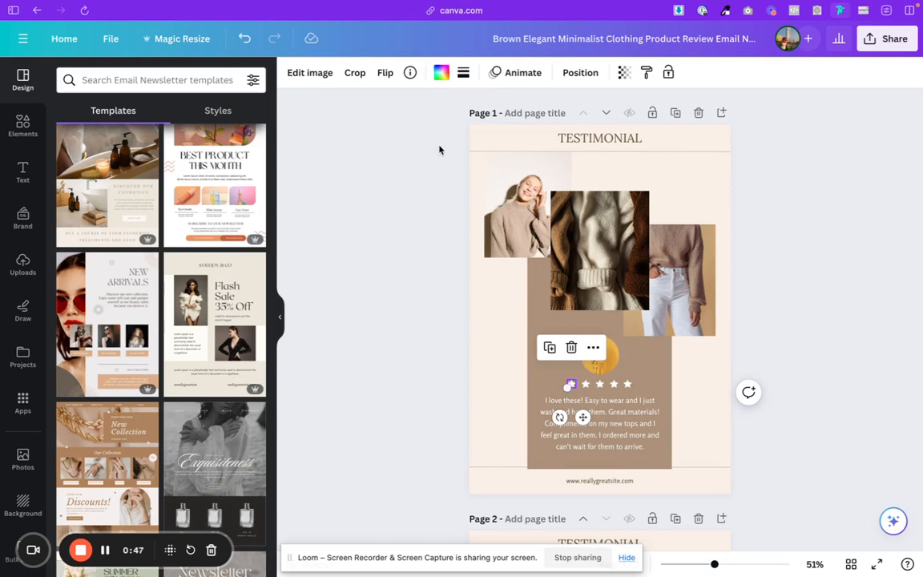
left_click(440, 73)
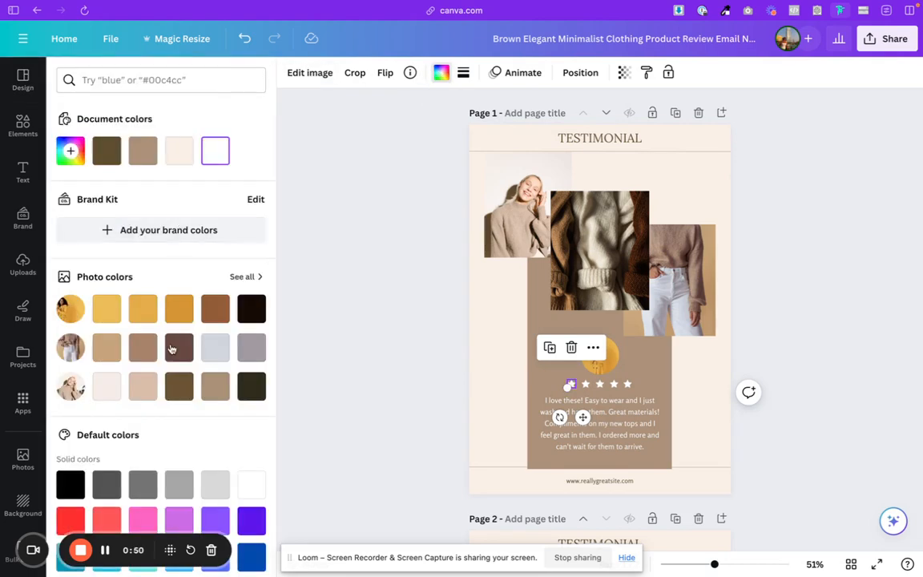
left_click(104, 310)
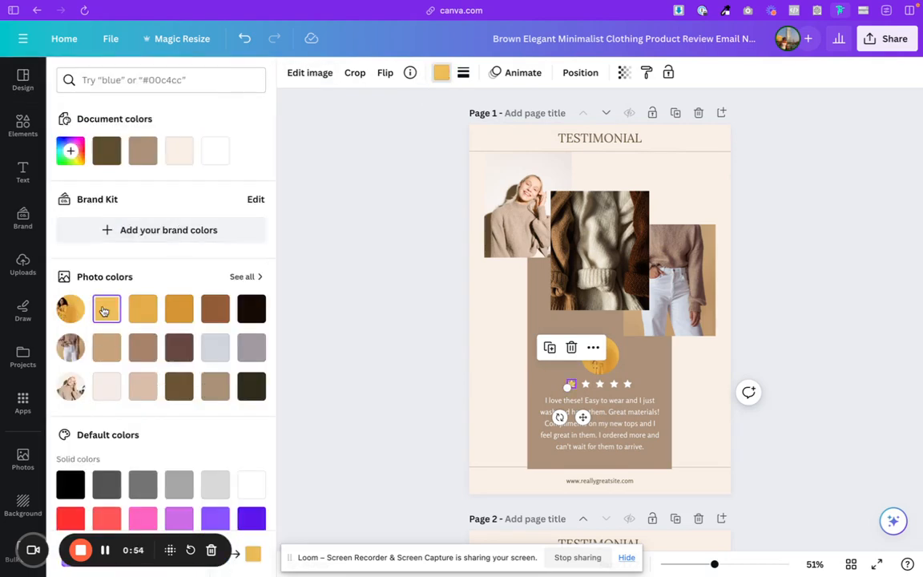
left_click(312, 301)
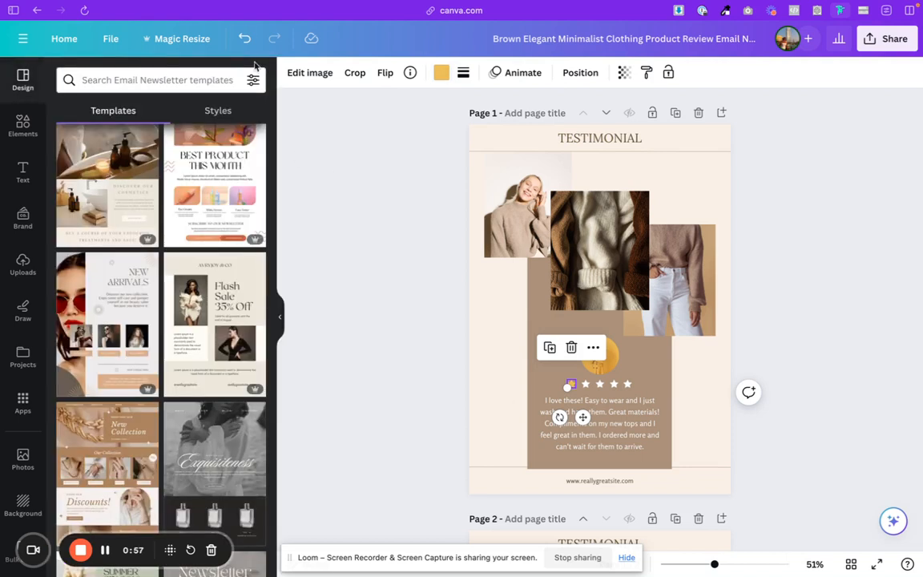
left_click(245, 39)
Step: Select all five rating stars on page 1 and group them again
left_click(693, 373)
left_click(572, 384)
left_click(585, 384, "shift")
left_click(600, 384, "shift")
left_click(614, 384, "shift")
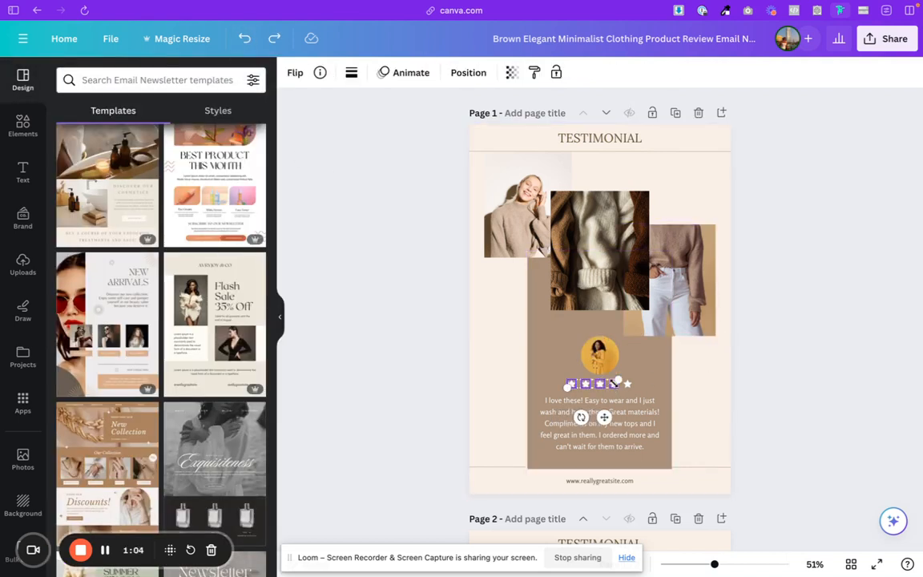
left_click(627, 383, "shift")
left_click(567, 347)
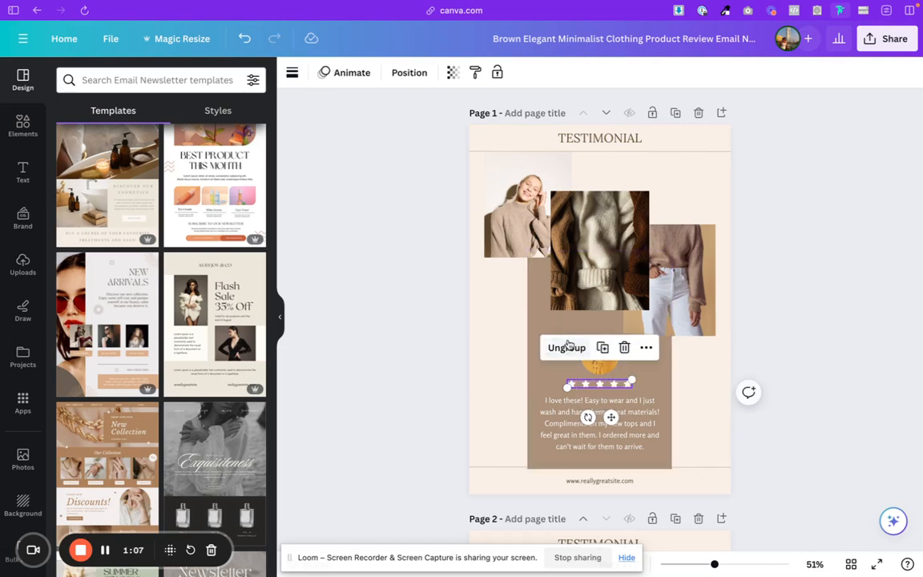
Step: Download only the grouped stars as a PNG at size 1 with a transparent background
left_click(647, 349)
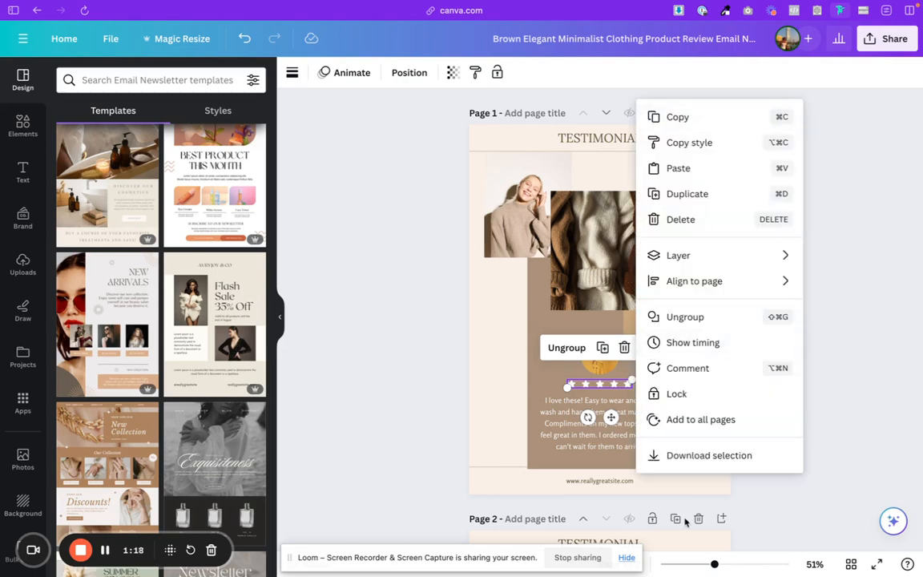
left_click(706, 456)
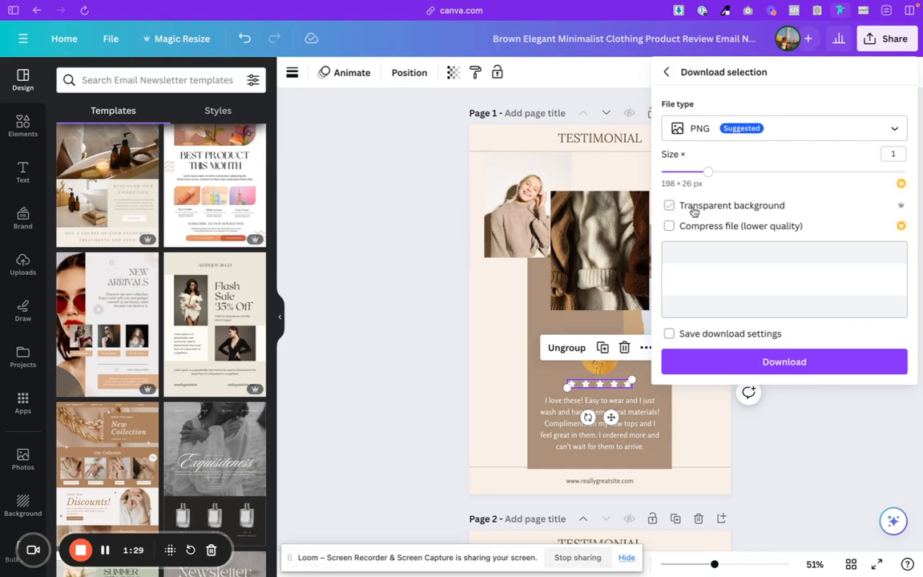
left_click(782, 359)
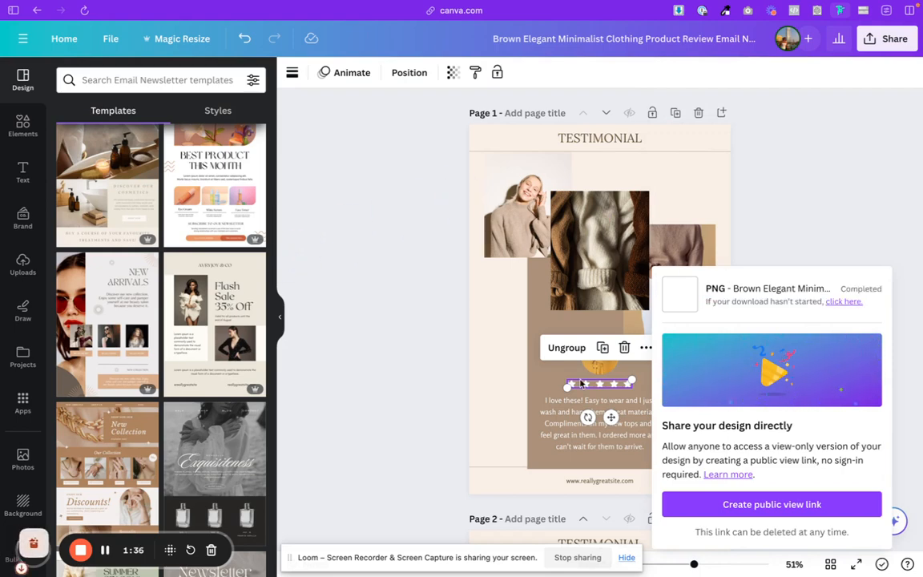
Step: Examine the separate elements on page 1: the review text, the brown background shape and the product photos
left_click(479, 400)
left_click(596, 425)
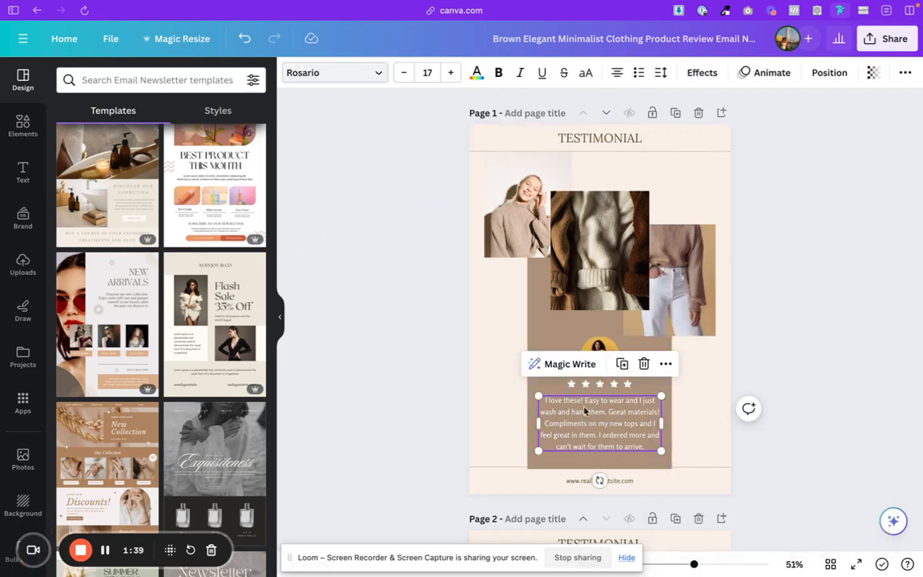
double_click(596, 430)
left_click(686, 378)
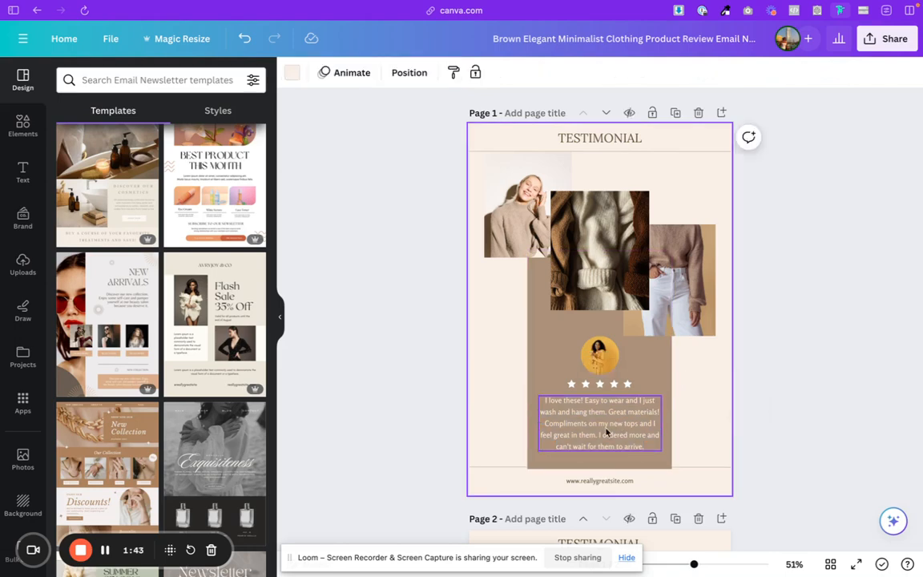
double_click(608, 431)
left_click(687, 396)
left_click(647, 371)
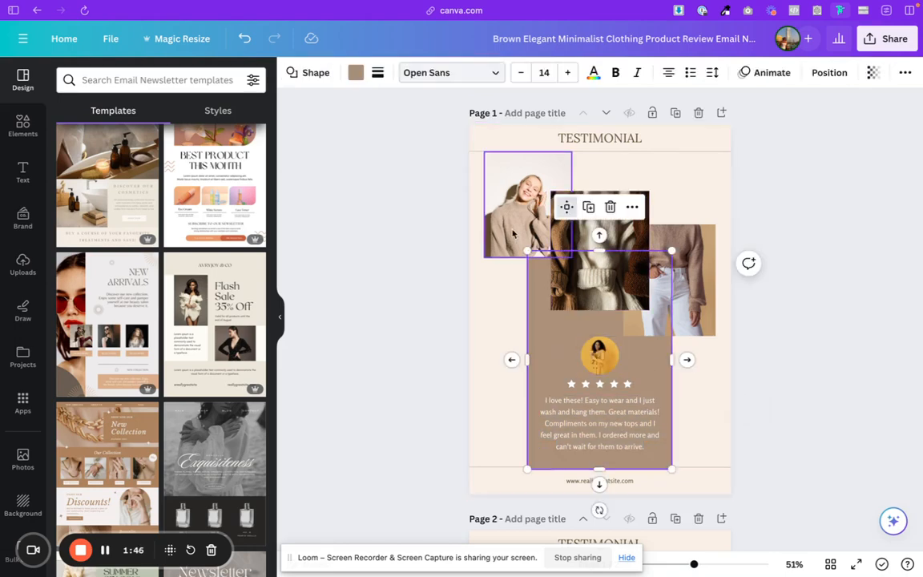
left_click(507, 205)
left_click(436, 189)
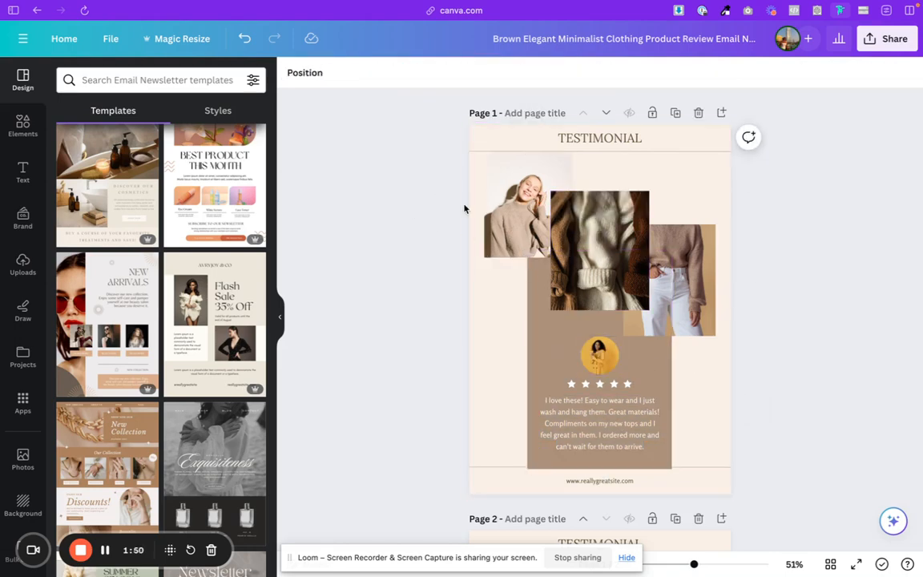
left_click(605, 238)
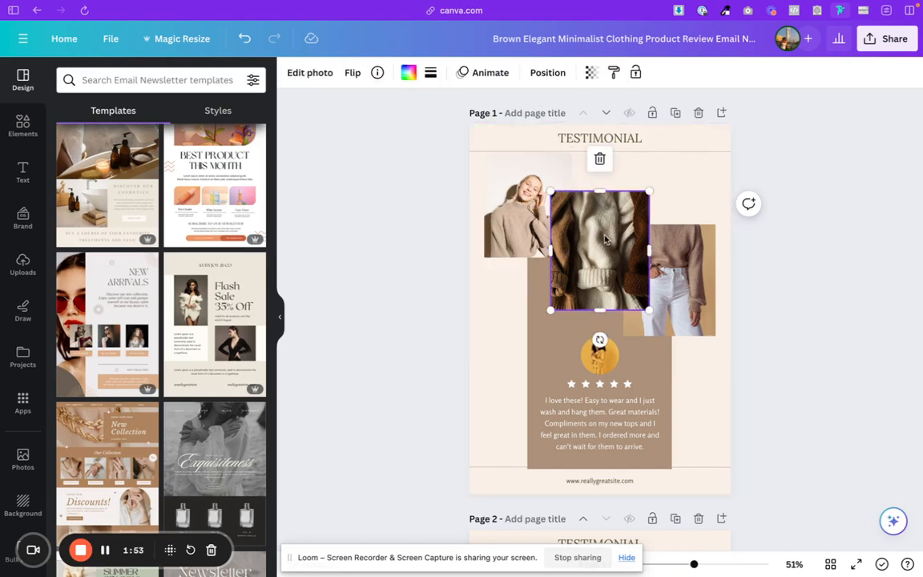
left_click(700, 385)
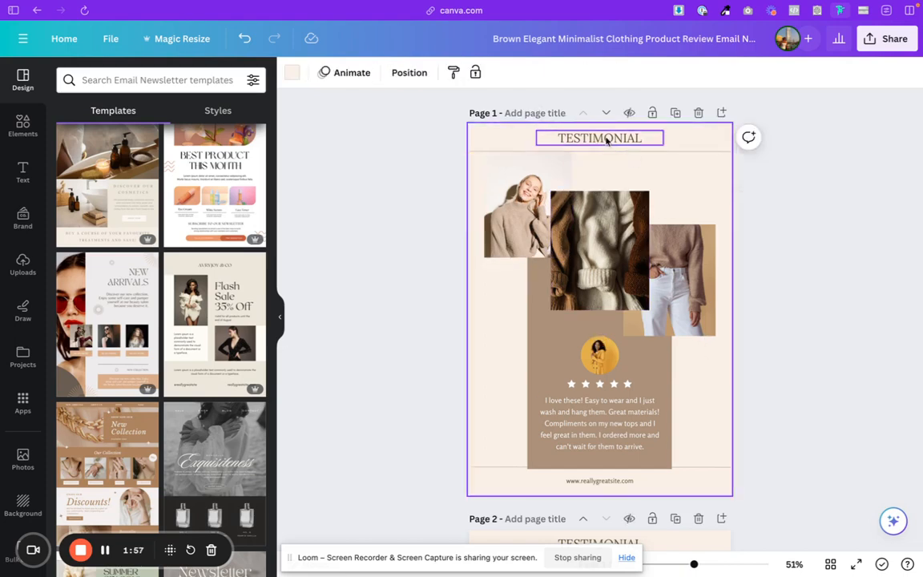
left_click(511, 191)
left_click(503, 303)
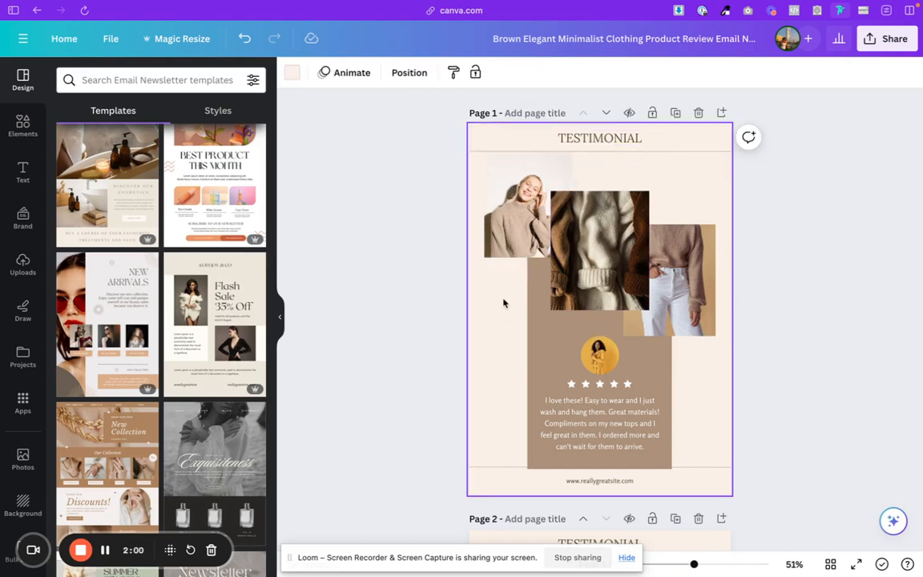
left_click(526, 213)
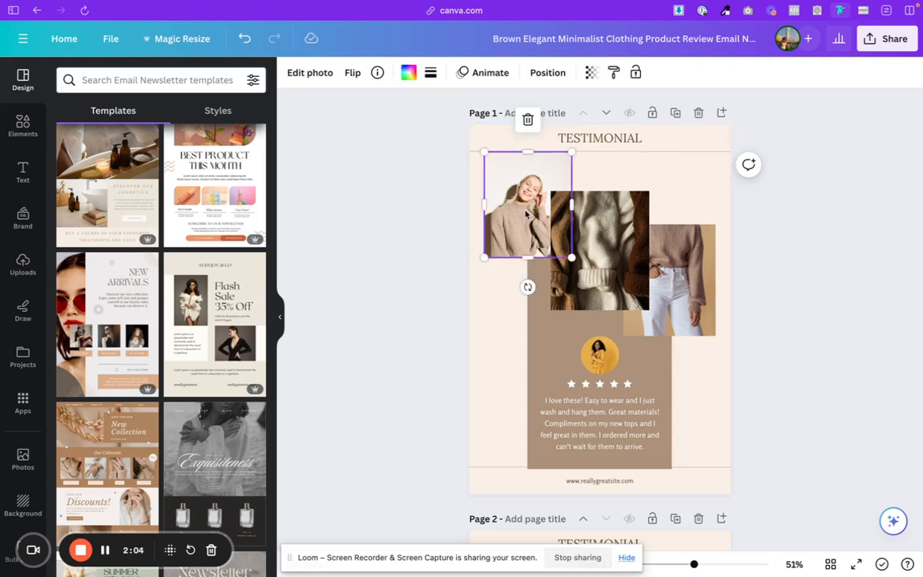
left_click(508, 300)
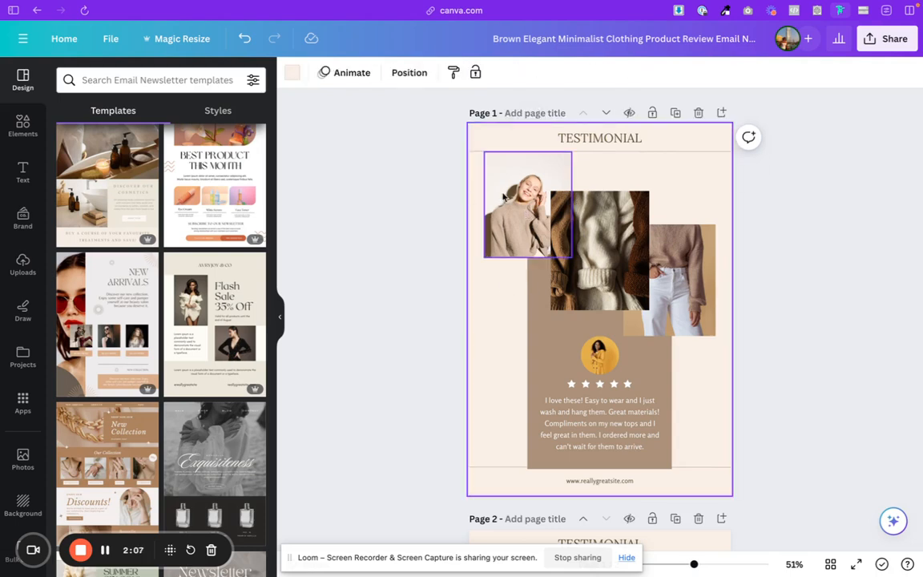
left_click_drag(480, 191, 716, 331)
right_click(691, 313)
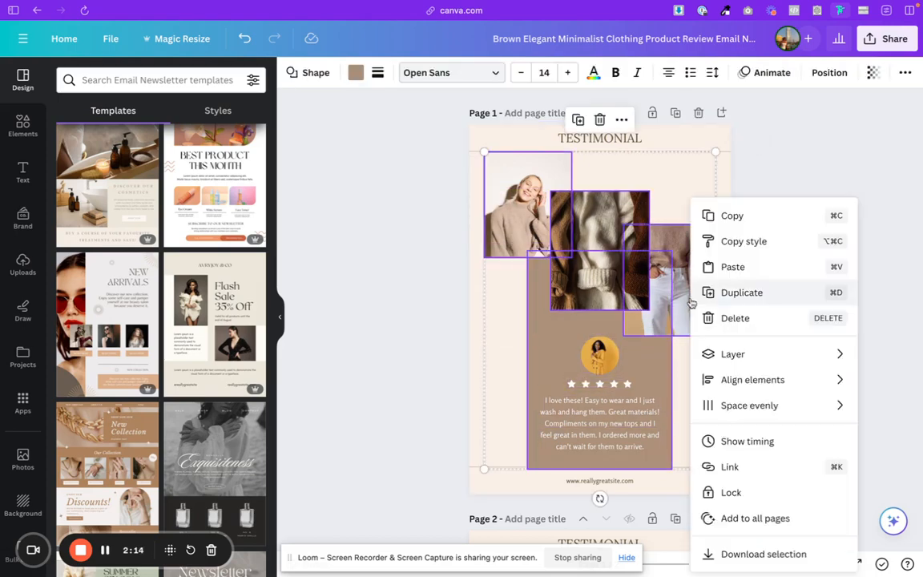
left_click(751, 554)
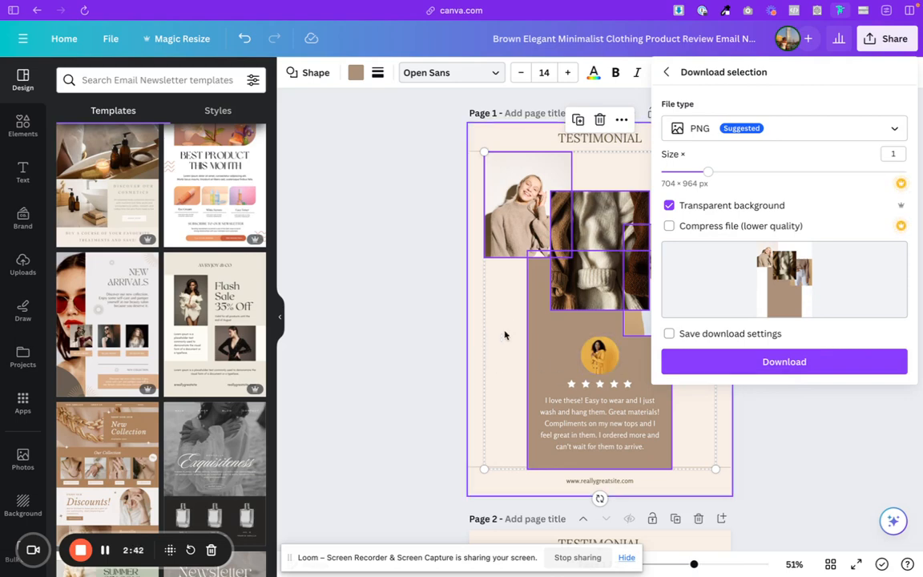
left_click(581, 186)
Step: Select the photos, brown panel, round portrait, stars and review text, and download the selection as a PNG with a transparent background
left_click_drag(476, 165, 712, 457)
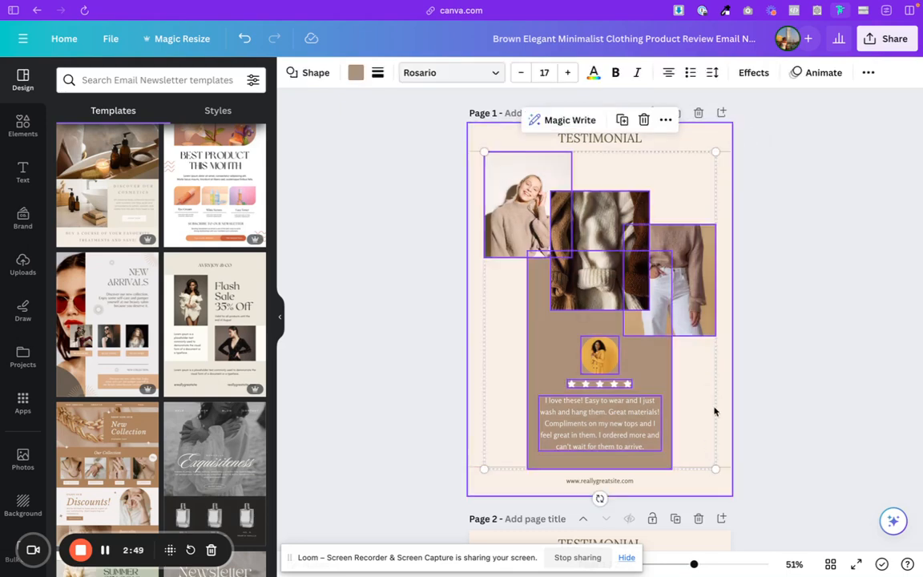
right_click(643, 364)
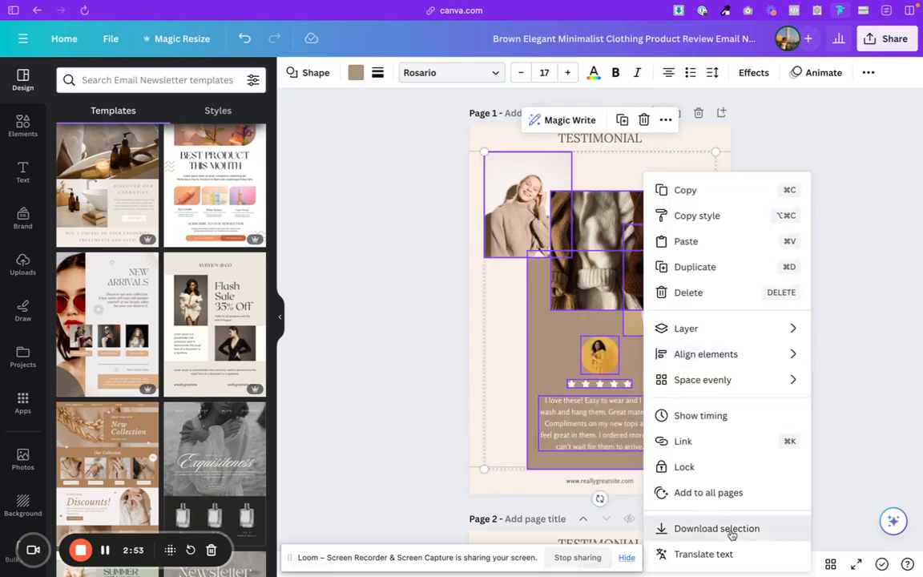
left_click(725, 529)
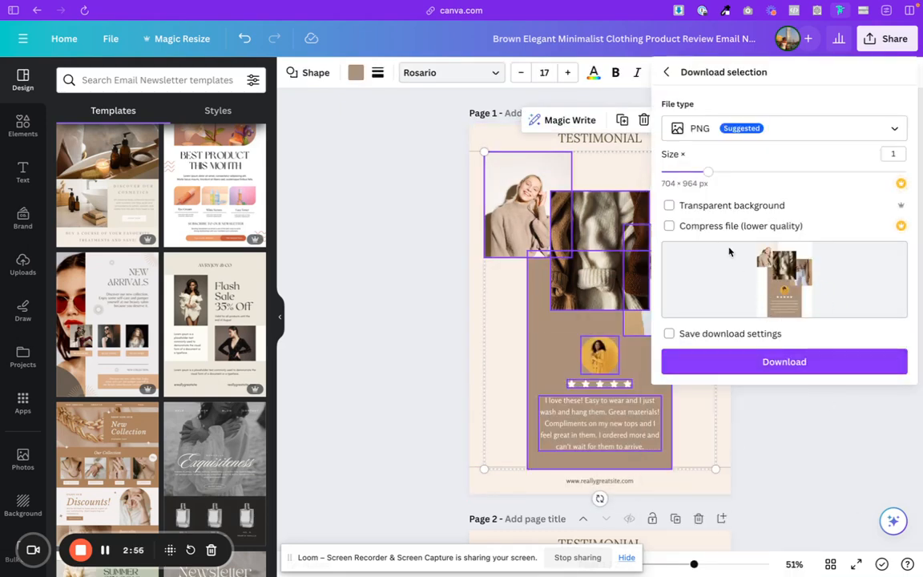
left_click(784, 362)
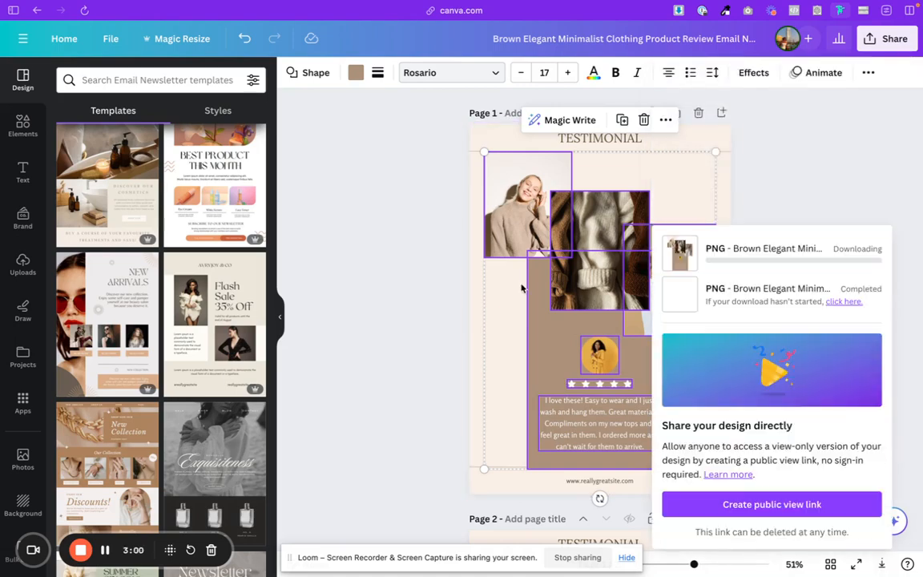
Step: Switch to the untitled email template in Klaviyo and add an Image block above the social links
left_click(13, 10)
left_click(48, 474)
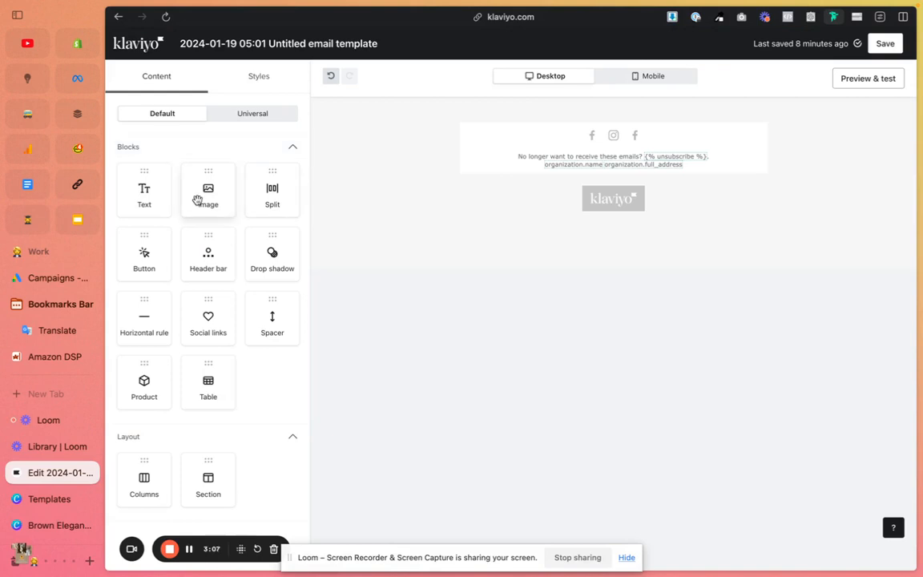
left_click_drag(197, 200, 497, 145)
Step: Upload "Brown Elegant Minimalist Clothing Product Review Email Newsletter (1).png" from Downloads into the new Image block
left_click(192, 258)
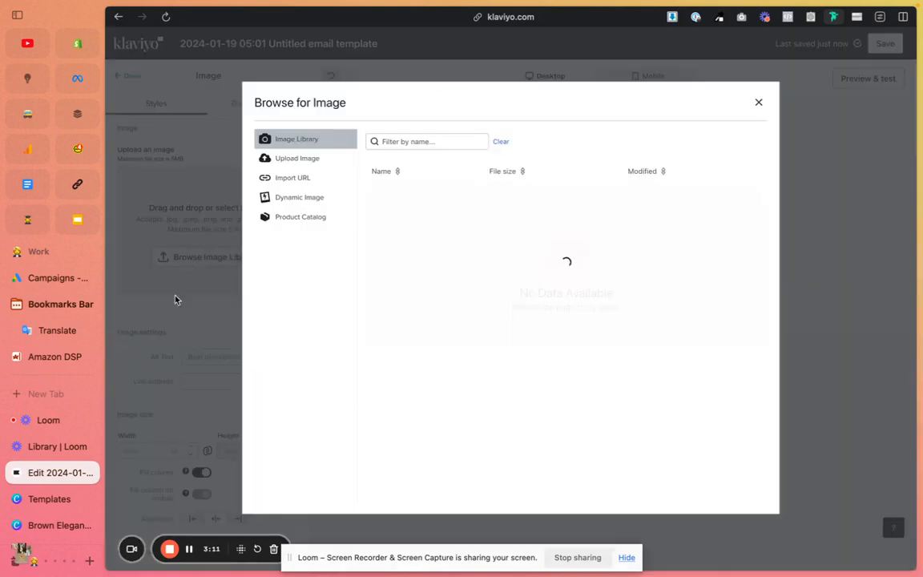
left_click(282, 160)
left_click(573, 248)
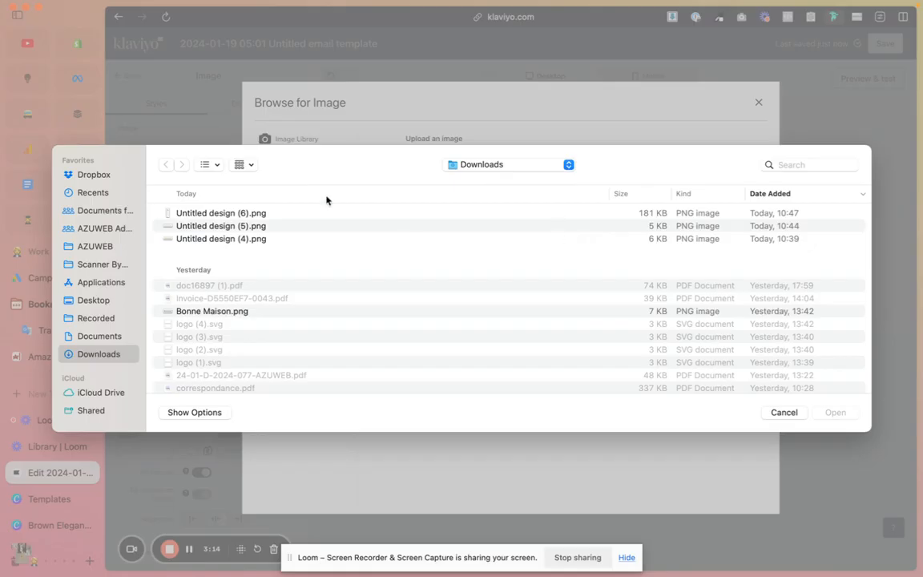
left_click(215, 216)
key("space")
key("space")
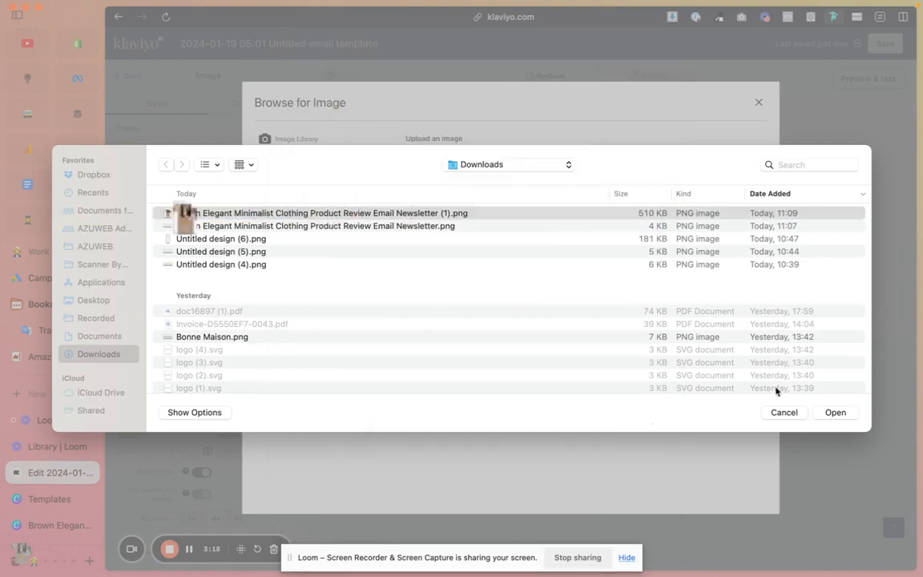
left_click(833, 412)
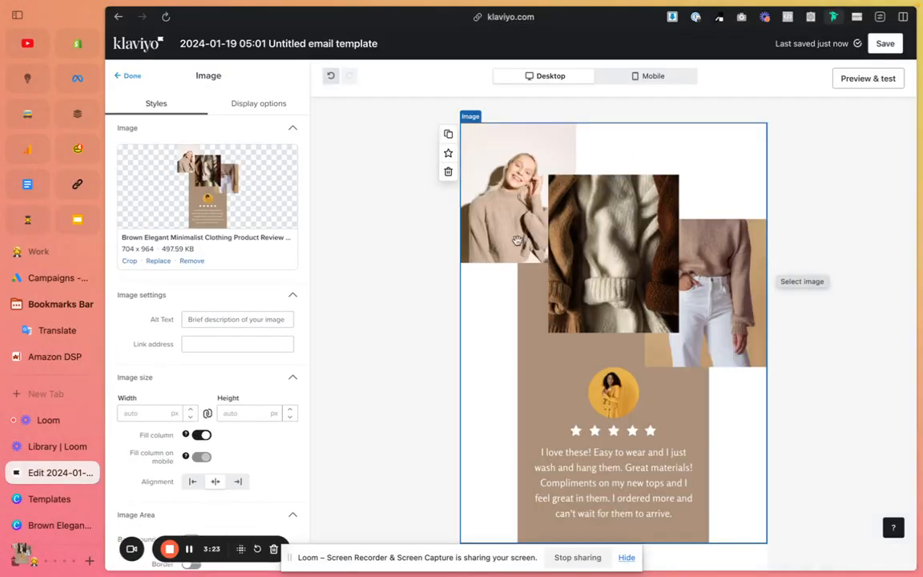
left_click(361, 253)
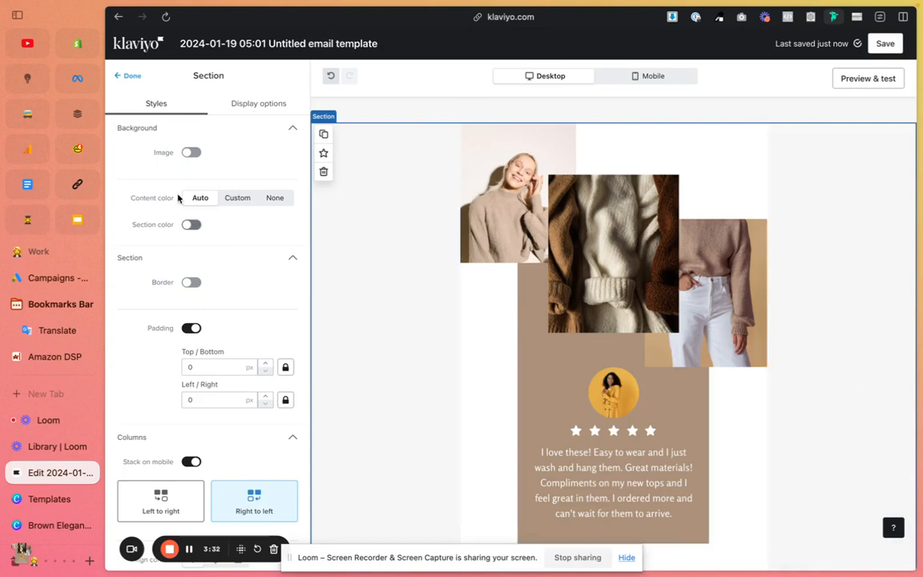
left_click(124, 75)
left_click(816, 256)
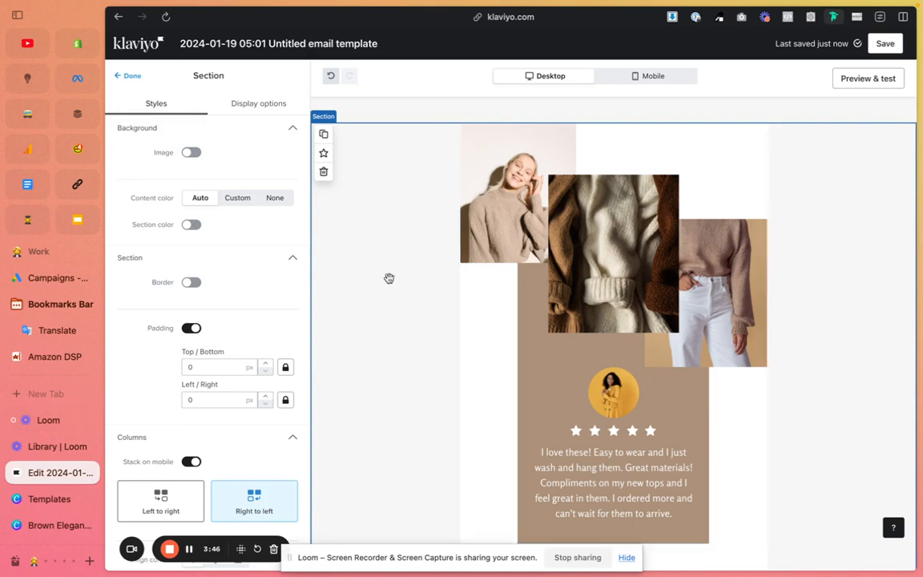
left_click(497, 325)
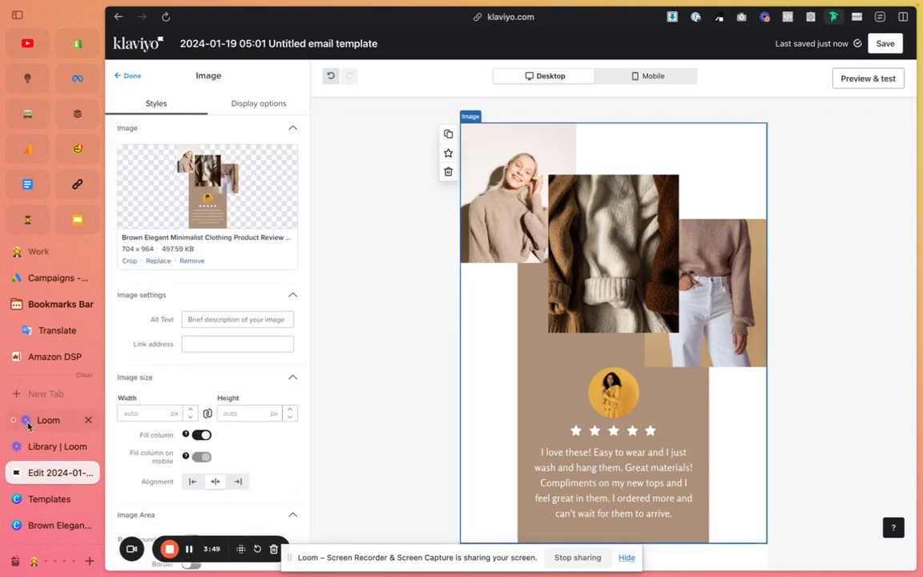
Step: Switch to the testimonial newsletter design in Canva and change the background color of page 1 to white
left_click(36, 527)
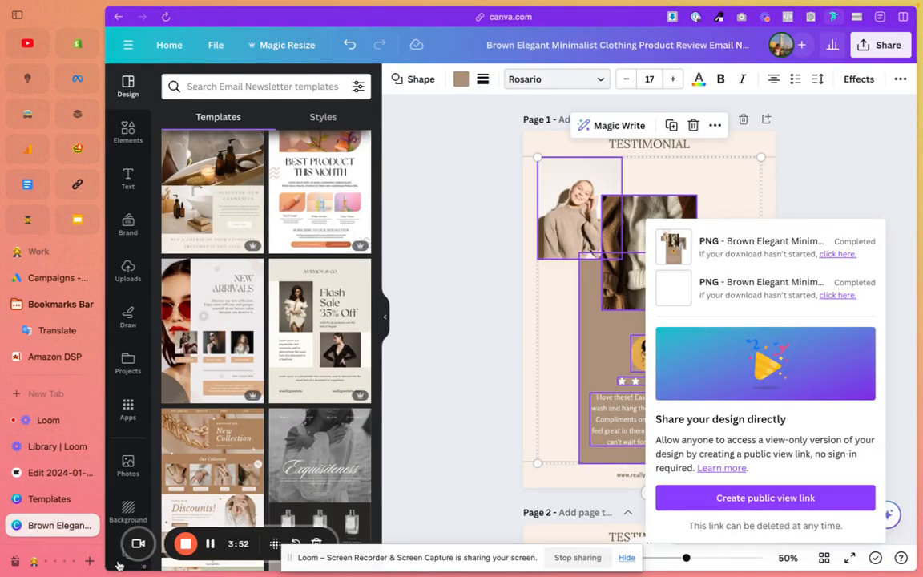
left_click(581, 324)
scroll(808, 323, "down", 3)
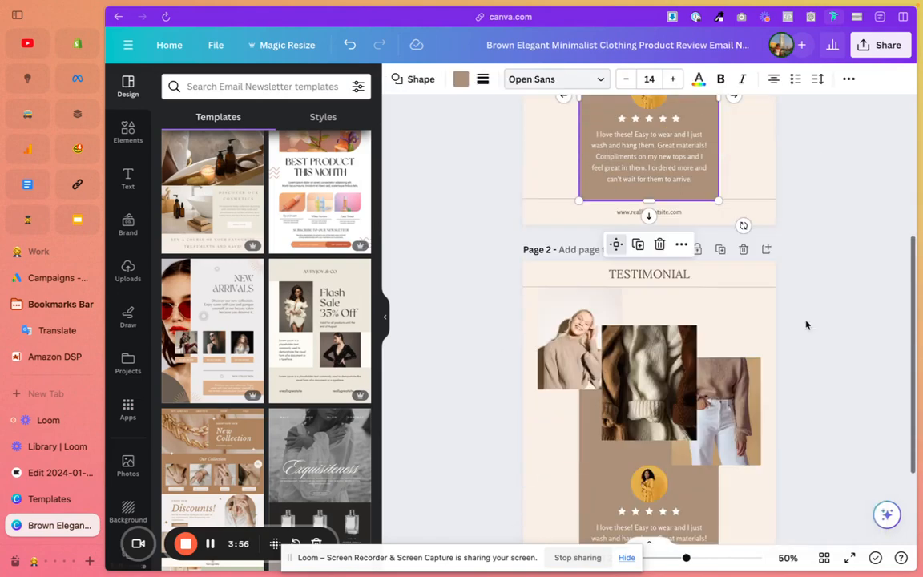
scroll(808, 323, "up", 3)
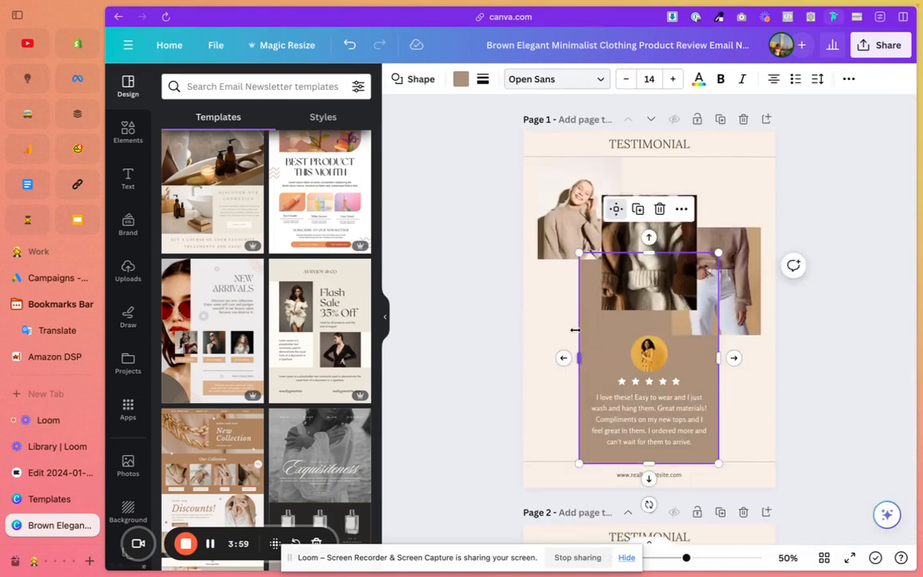
left_click(535, 207)
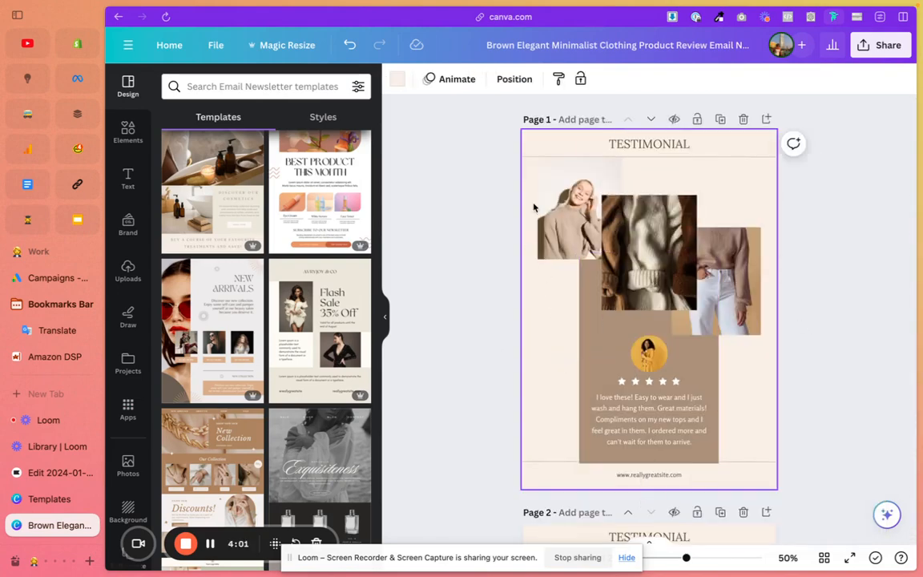
left_click(398, 80)
left_click(320, 157)
Step: Recolor the brown panel on page 1 white and delete the round portrait on it
left_click(709, 377)
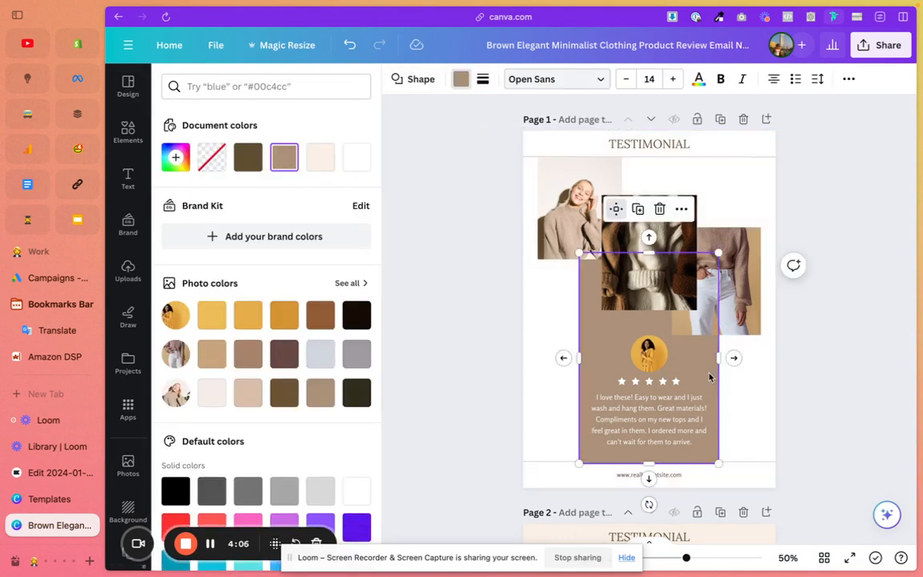
left_click(357, 157)
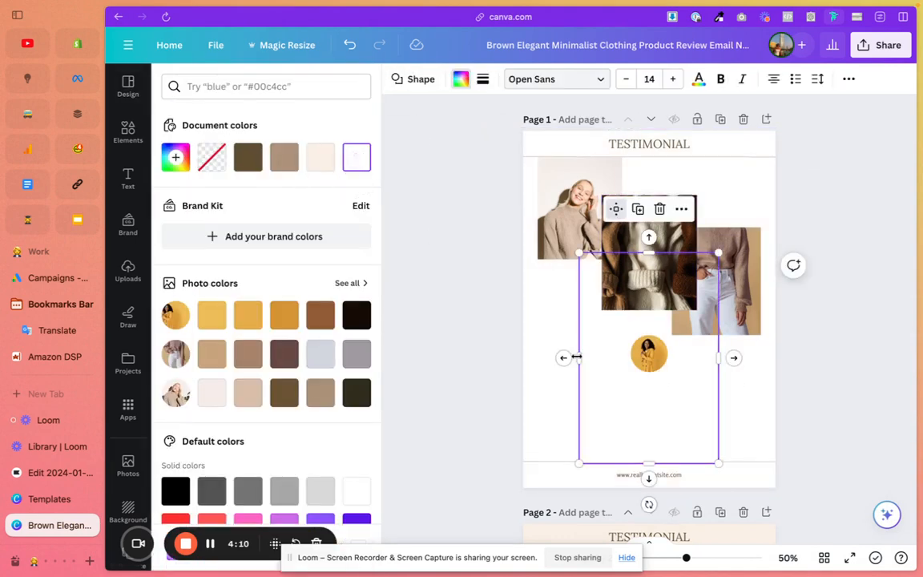
left_click(650, 354)
left_click(497, 335)
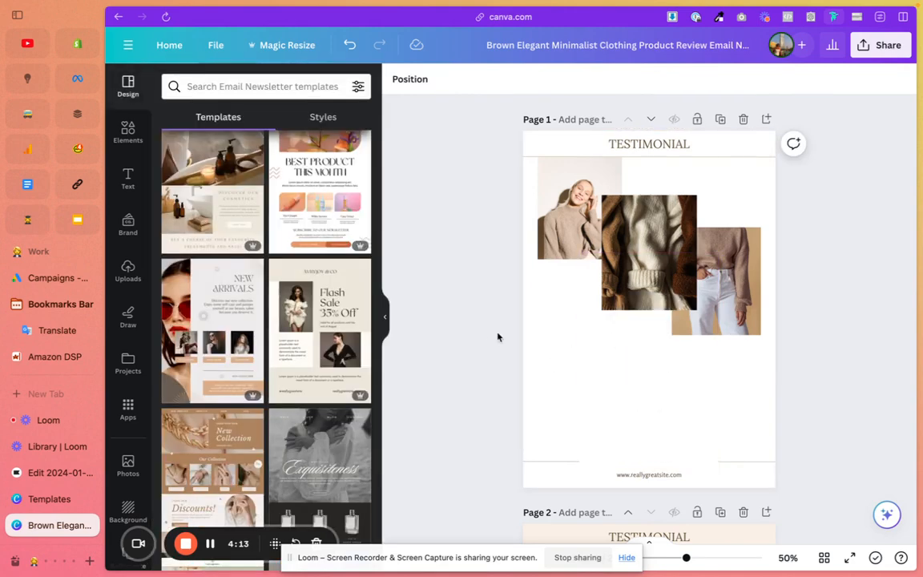
left_click_drag(533, 182, 754, 345)
left_click(577, 213)
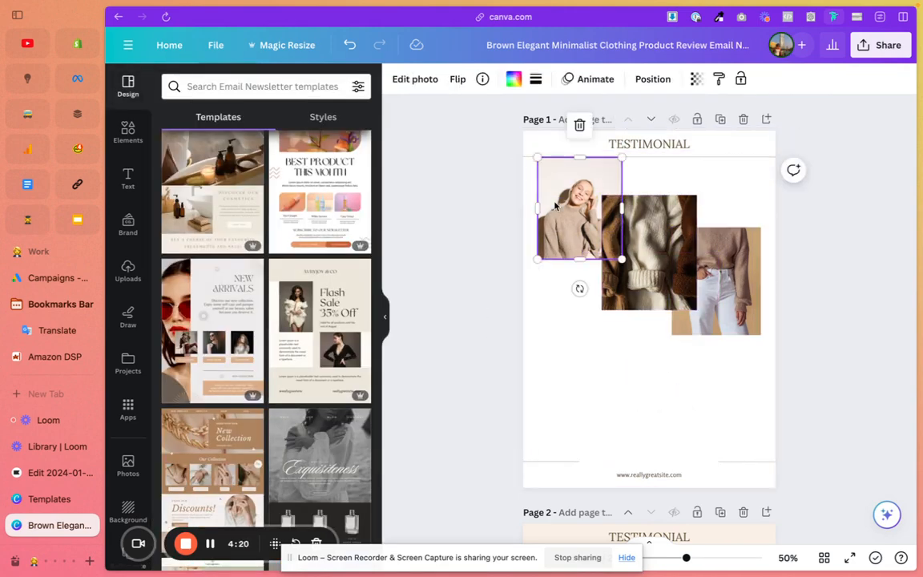
left_click(649, 240, "shift")
left_click(719, 269, "shift")
right_click(719, 269)
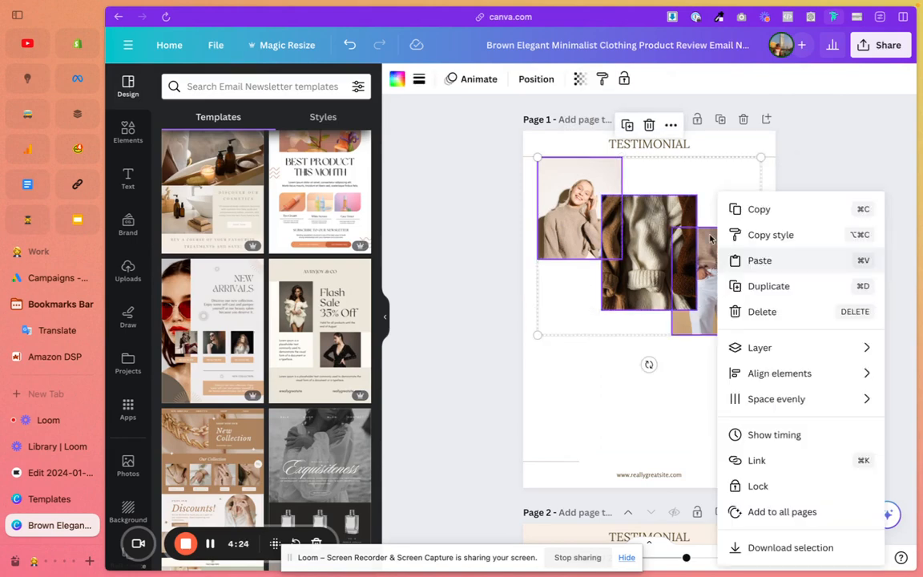
key("Escape")
left_click(451, 247)
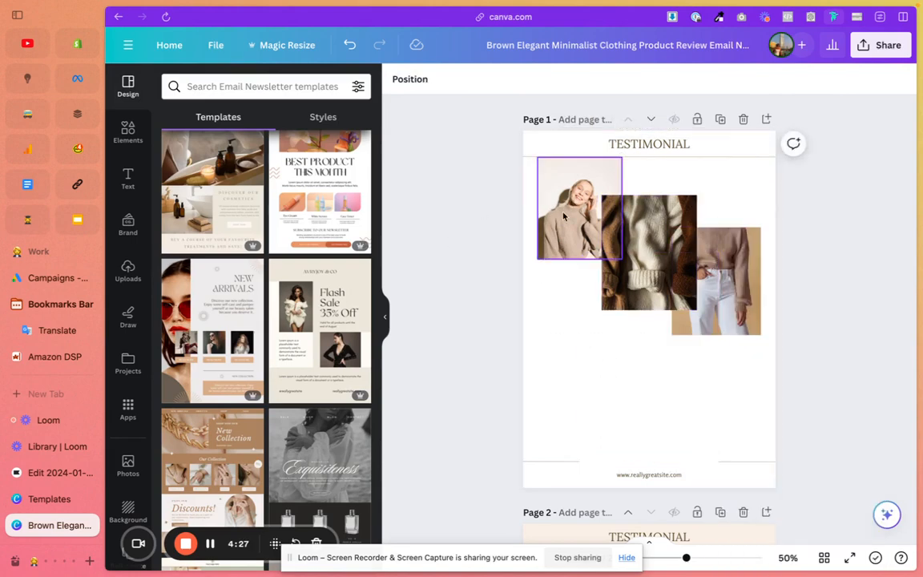
left_click(579, 210)
left_click(835, 363)
Step: Select the three product photos on page 1 and download the selection as a PNG with a transparent background
left_click(581, 210)
left_click(649, 253, "shift")
left_click(719, 297, "shift")
right_click(662, 255)
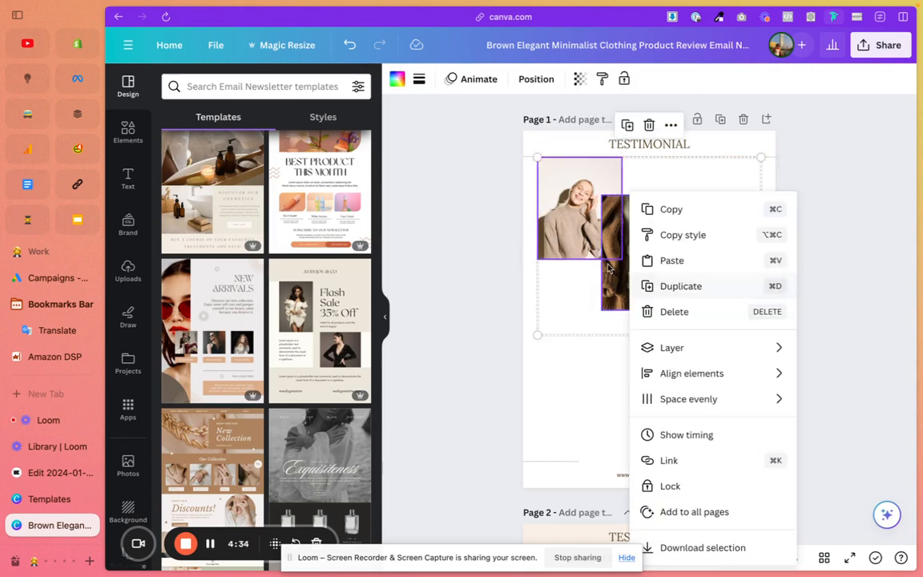
left_click(674, 546)
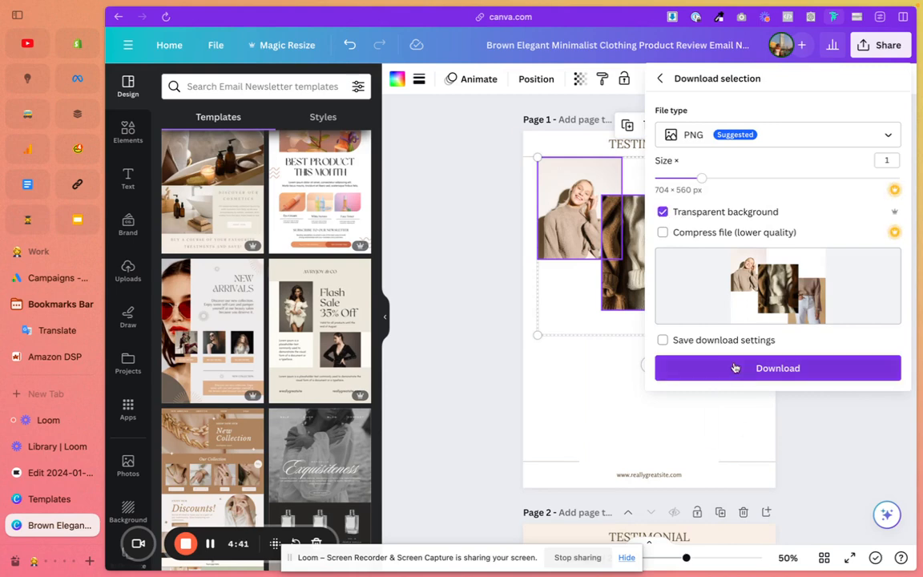
left_click(778, 368)
Step: Switch to the untitled email template in Klaviyo and add an Image block above the existing testimonial image
left_click(56, 472)
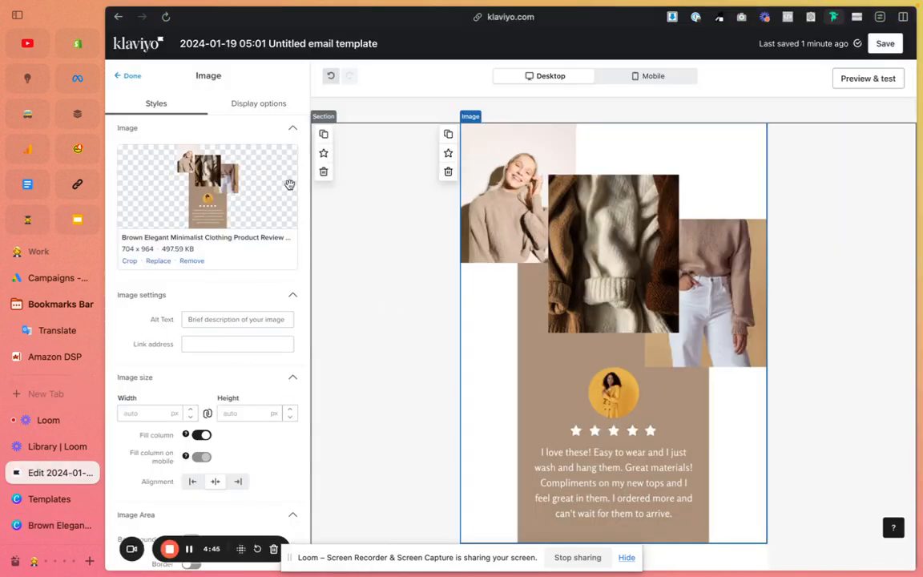
left_click(126, 77)
scroll(625, 294, "down", 3)
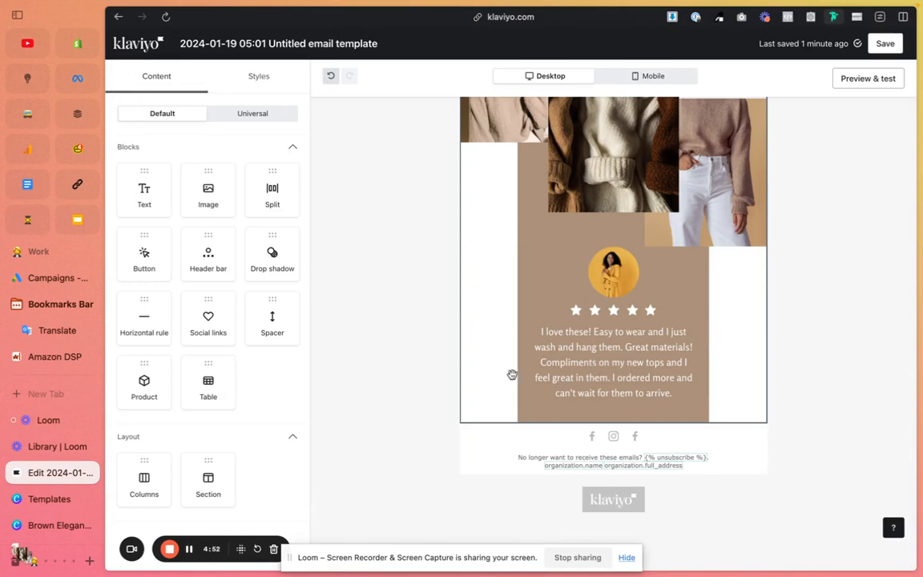
scroll(615, 323, "up", 3)
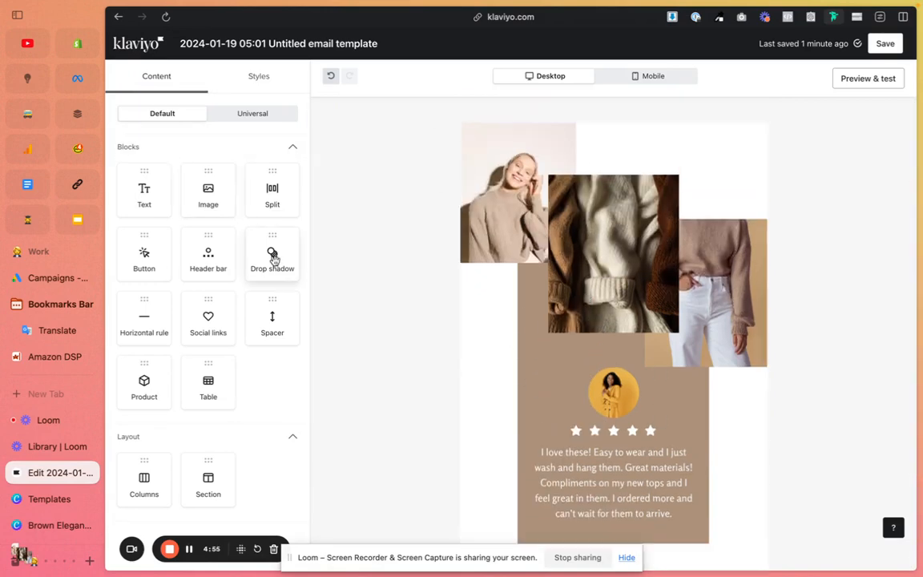
left_click_drag(211, 193, 530, 192)
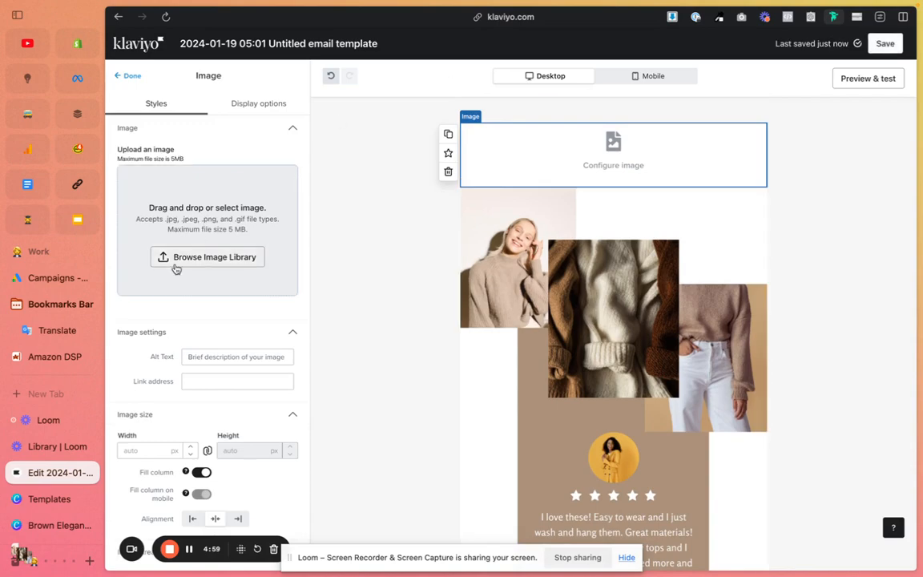
Step: Upload the downloaded PNG of the three product photos into the new Image block
left_click(177, 259)
left_click(302, 163)
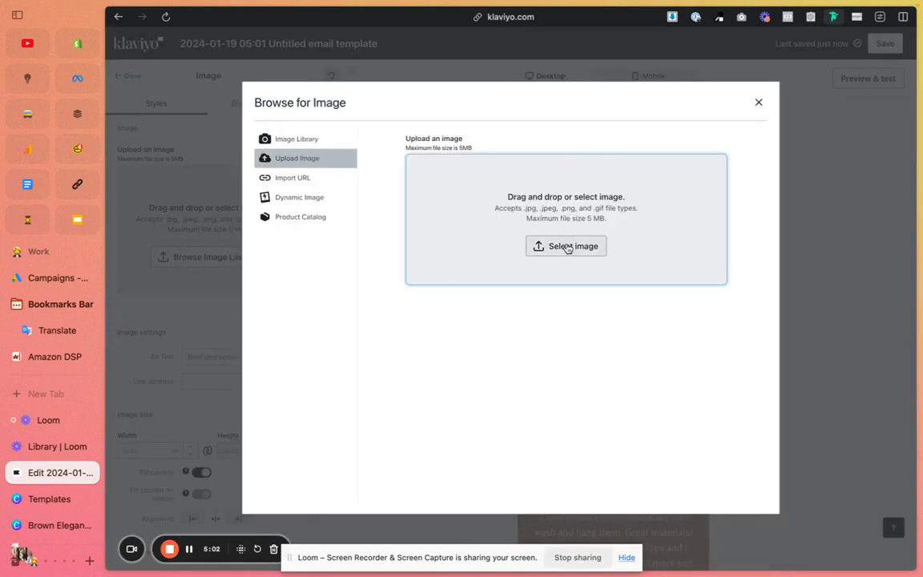
left_click(540, 244)
left_click(195, 215)
double_click(195, 213)
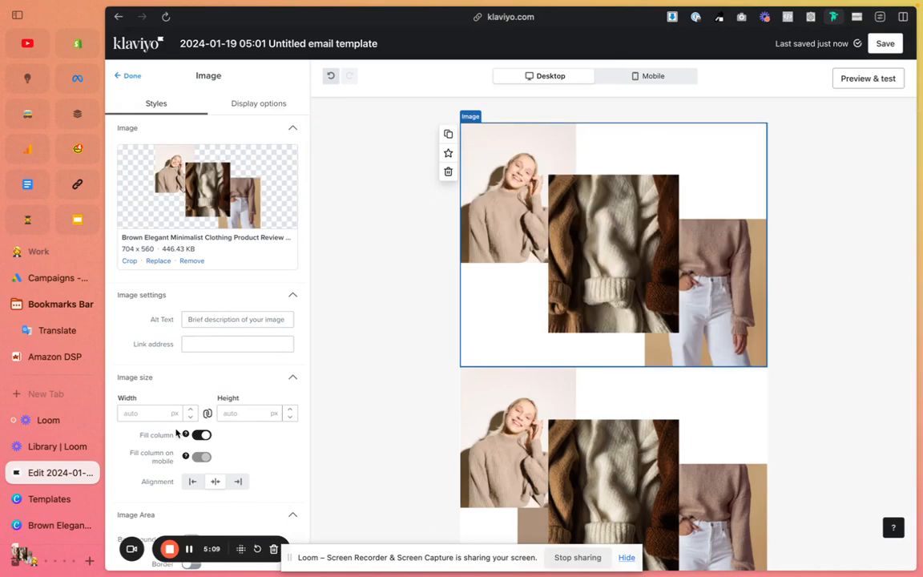
Step: Try a #000000 image area background color on the three-photo image block, switch it off and close the block settings
left_click(852, 331)
left_click(512, 286)
scroll(196, 401, "down", 5)
left_click(191, 350)
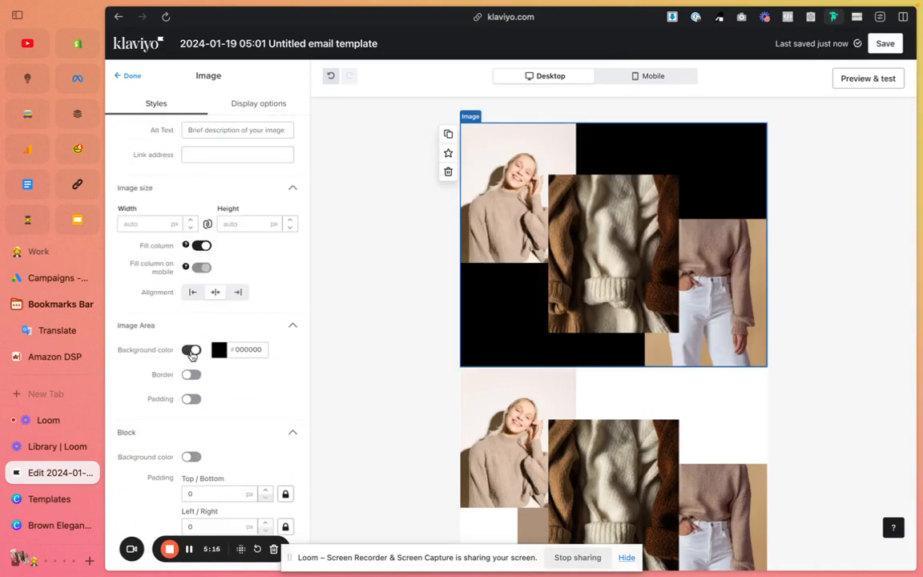
left_click(191, 350)
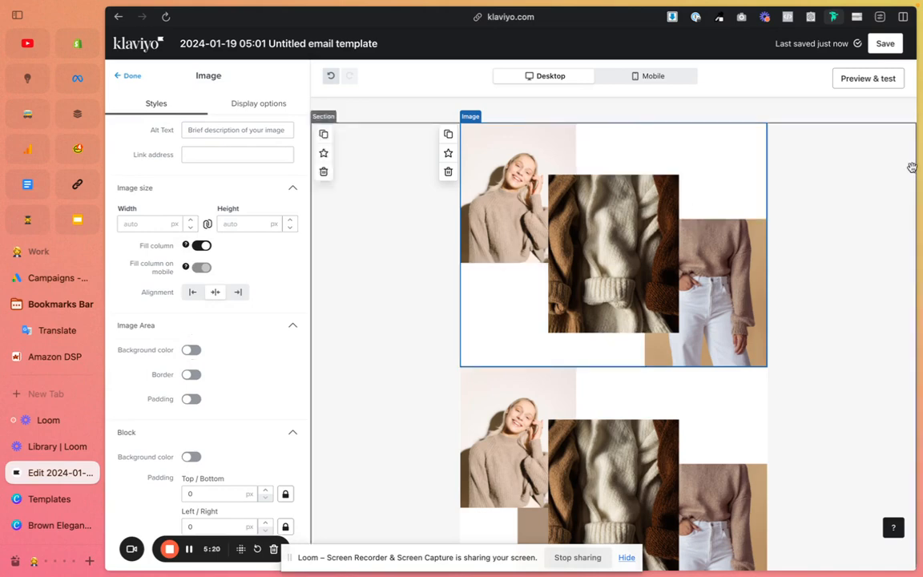
left_click(131, 77)
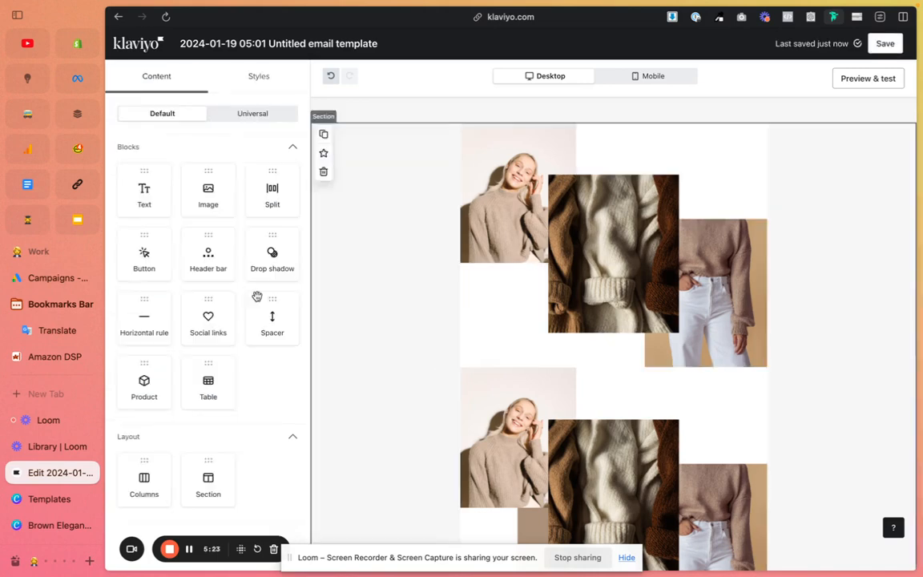
Step: Switch back to the Canva design and examine the photo, brown panel and review text elements on page 2
left_click(44, 525)
left_click(397, 208)
scroll(804, 262, "down", 5)
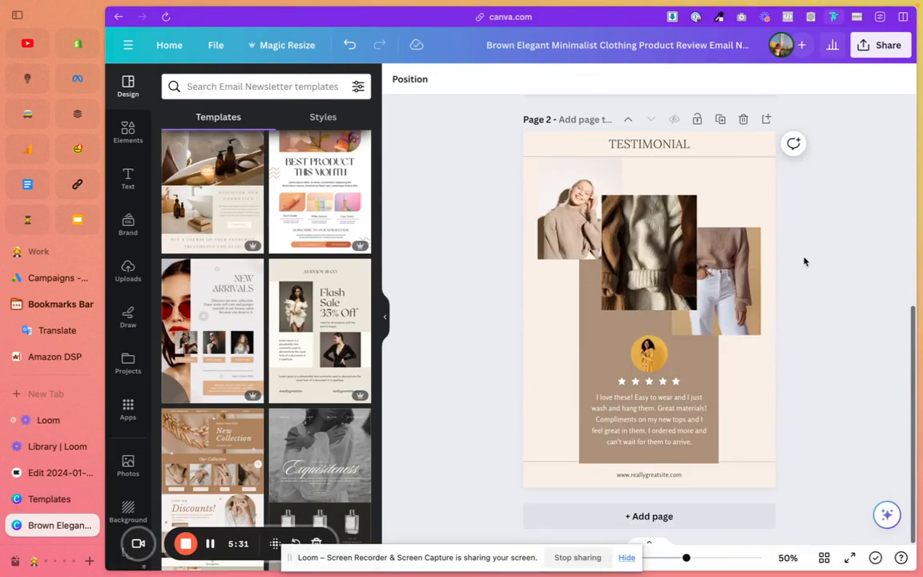
left_click(582, 239)
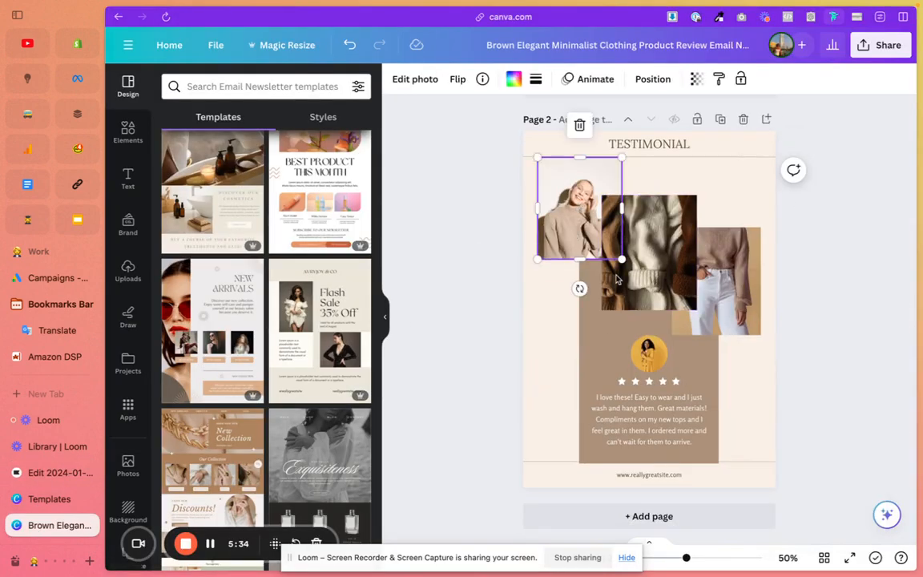
left_click(608, 344)
left_click(780, 416)
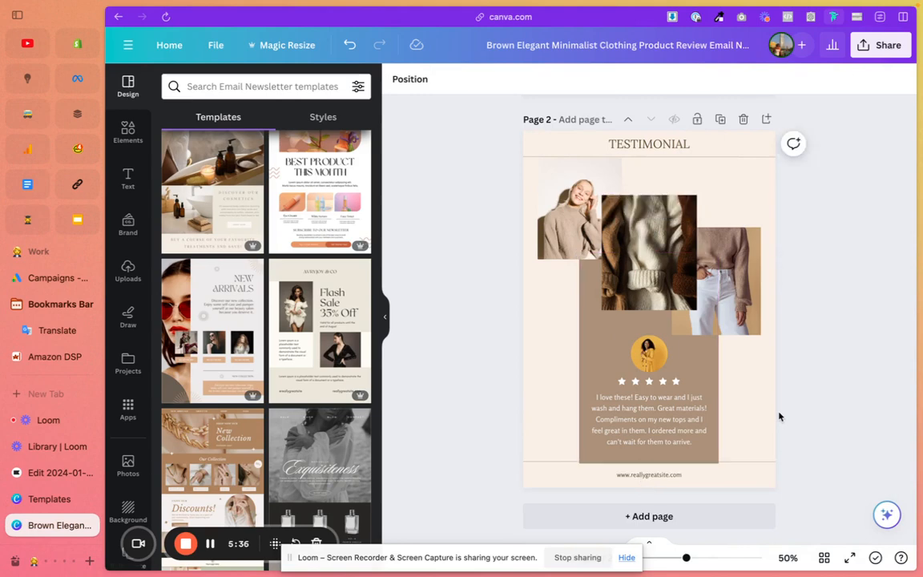
left_click(611, 394)
left_click(611, 395)
left_click(553, 400)
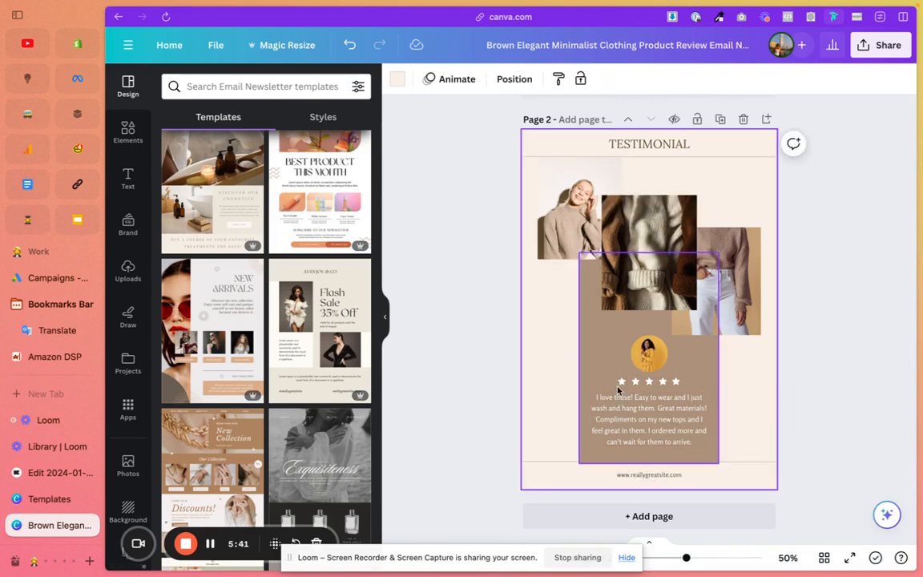
Step: Select the five white stars above the review text on page 2 and group them
left_click(621, 383)
left_click(635, 381, "shift")
left_click(650, 382, "shift")
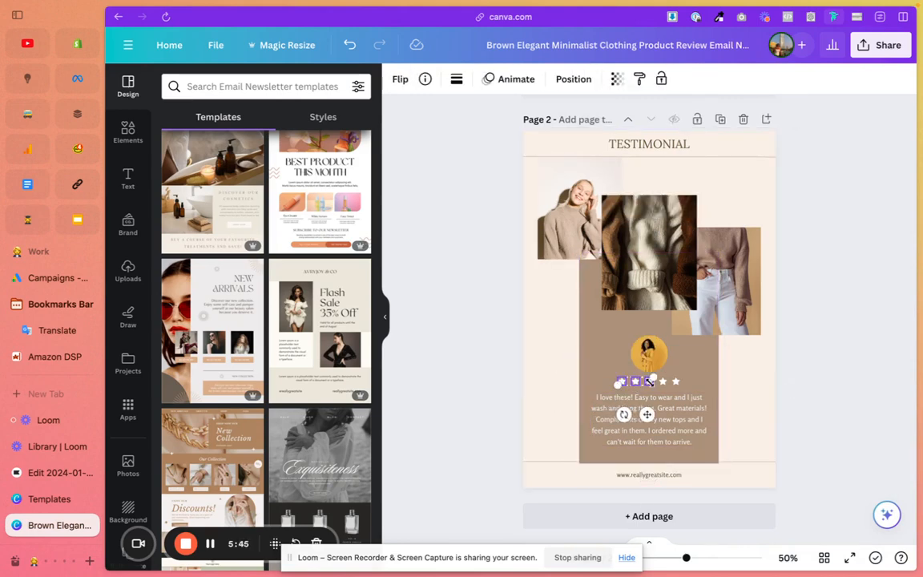
left_click(662, 381, "shift")
left_click(676, 382, "shift")
left_click(616, 345)
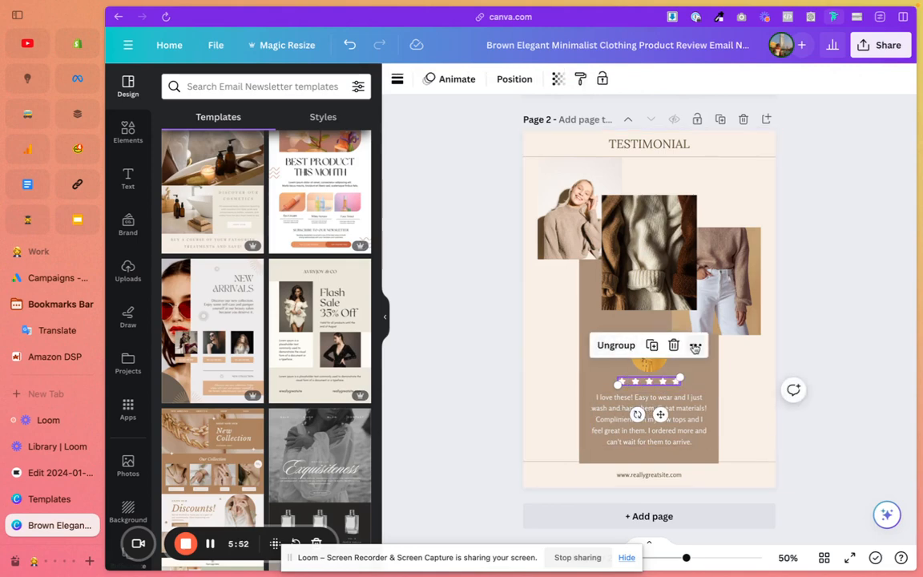
Step: Download the grouped stars as a PNG with a transparent background and dismiss the download summary
left_click(696, 345)
left_click(721, 461)
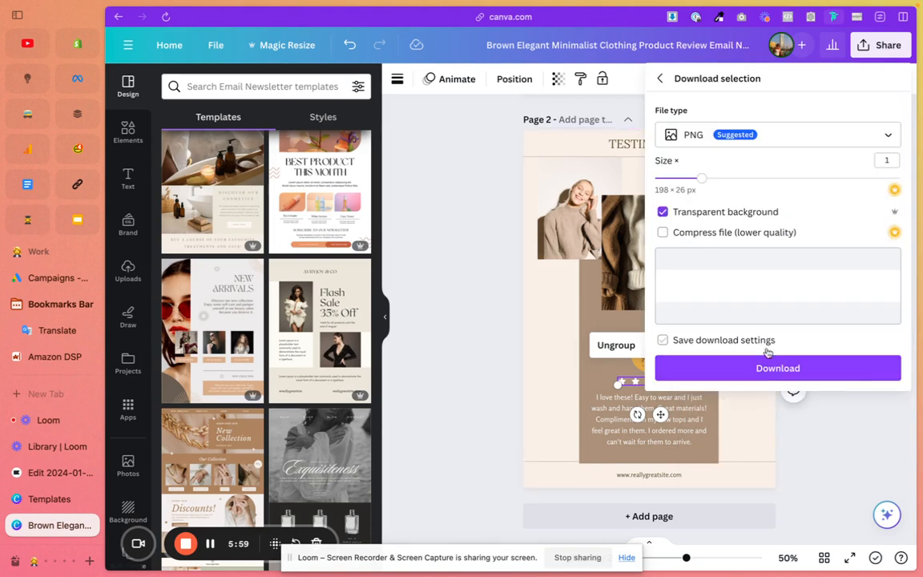
left_click(771, 368)
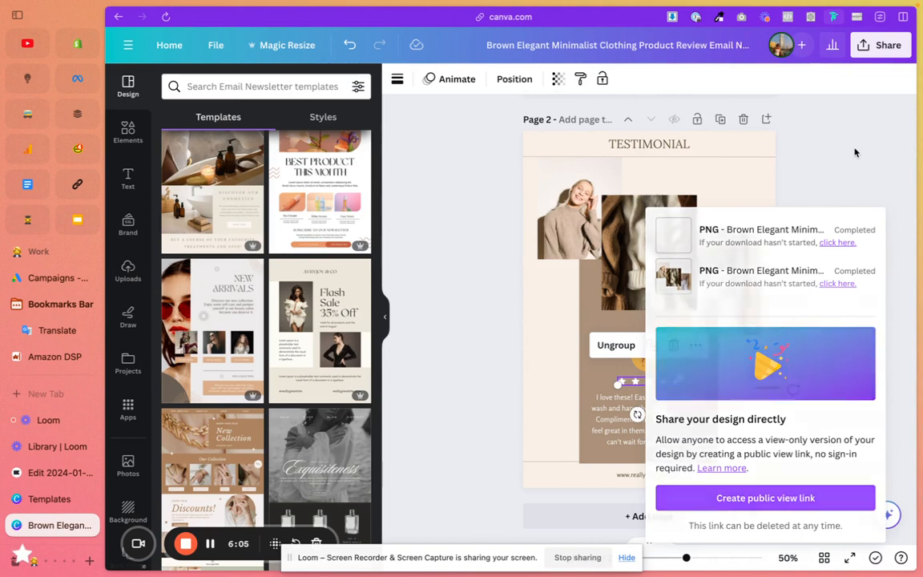
left_click(855, 151)
Step: Check the review text and round portrait on page 2, and add a blank page after it
left_click(640, 426)
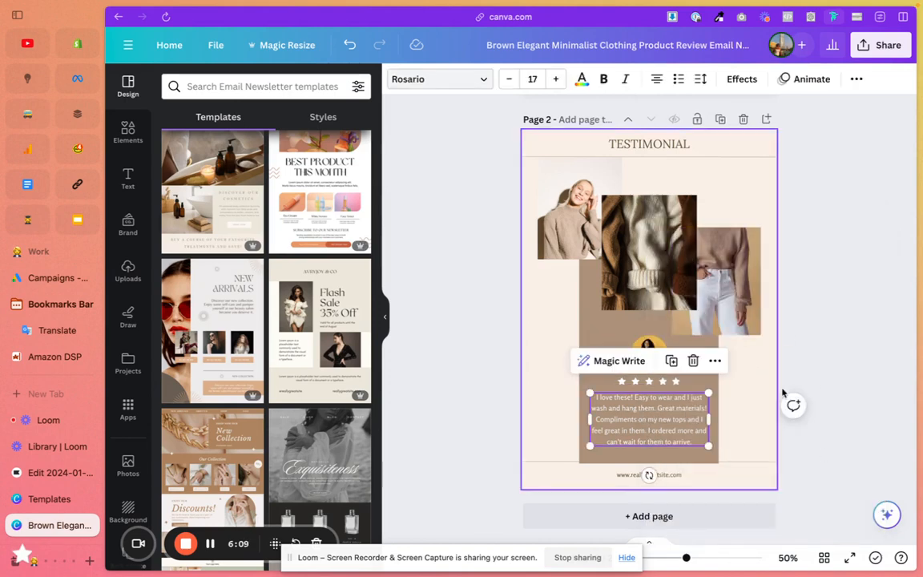
left_click(707, 354)
left_click(664, 363)
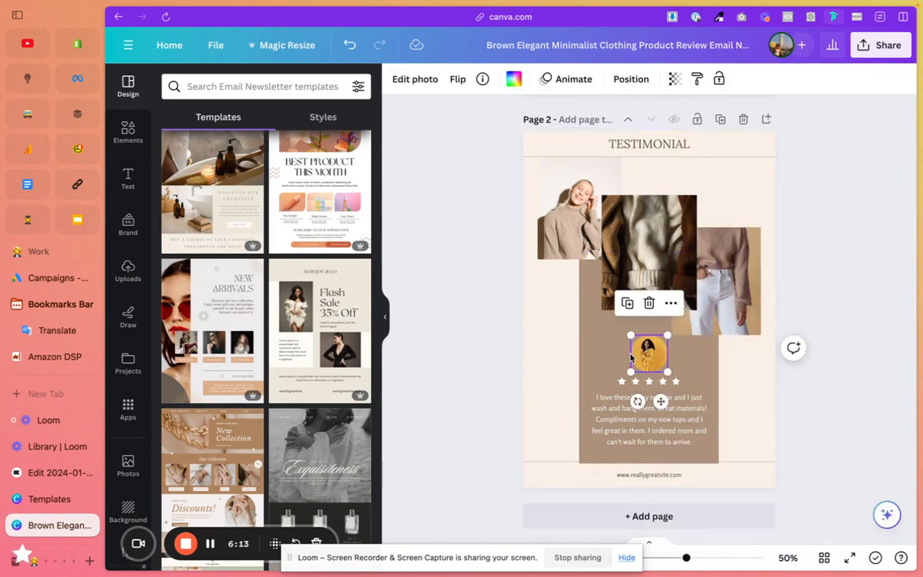
left_click(649, 516)
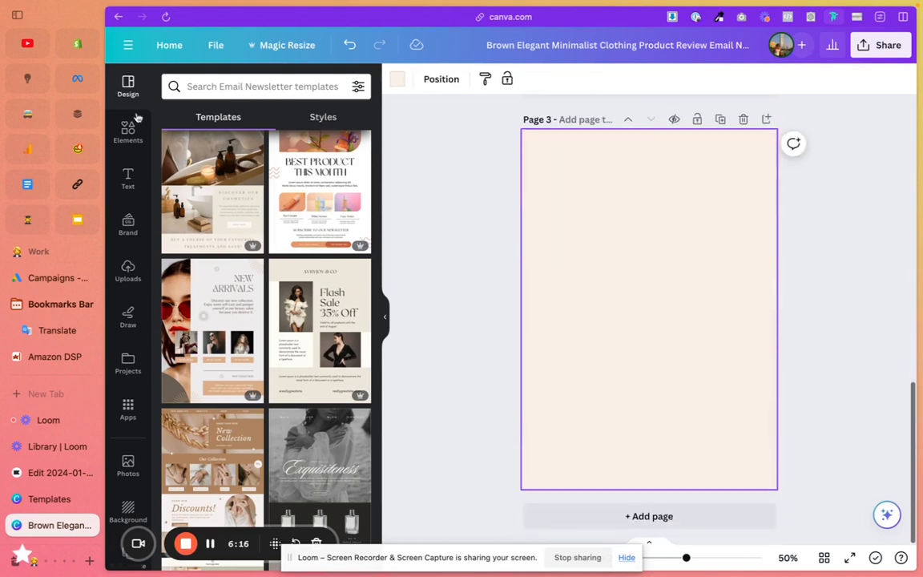
Step: Change the background color of page 3 to white from the document colors
left_click(173, 85)
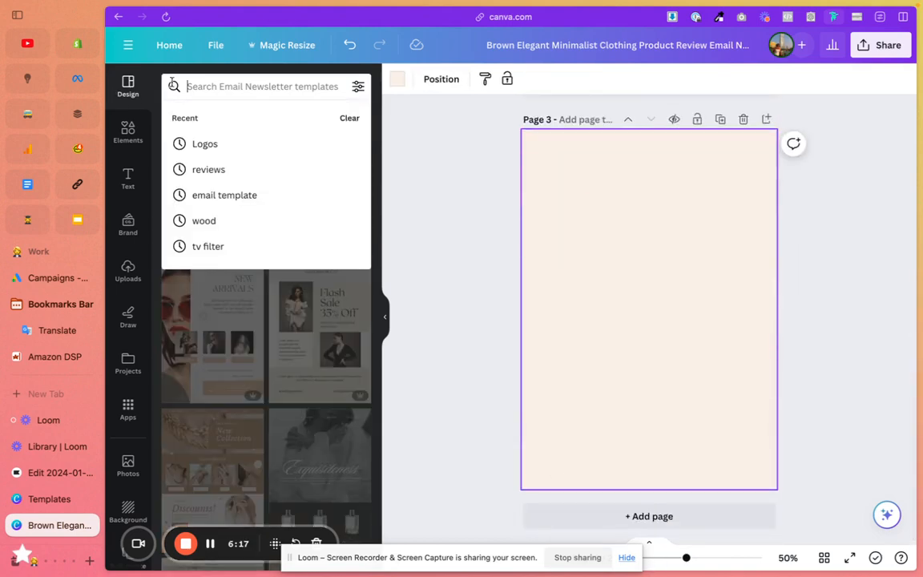
left_click(399, 82)
left_click(319, 157)
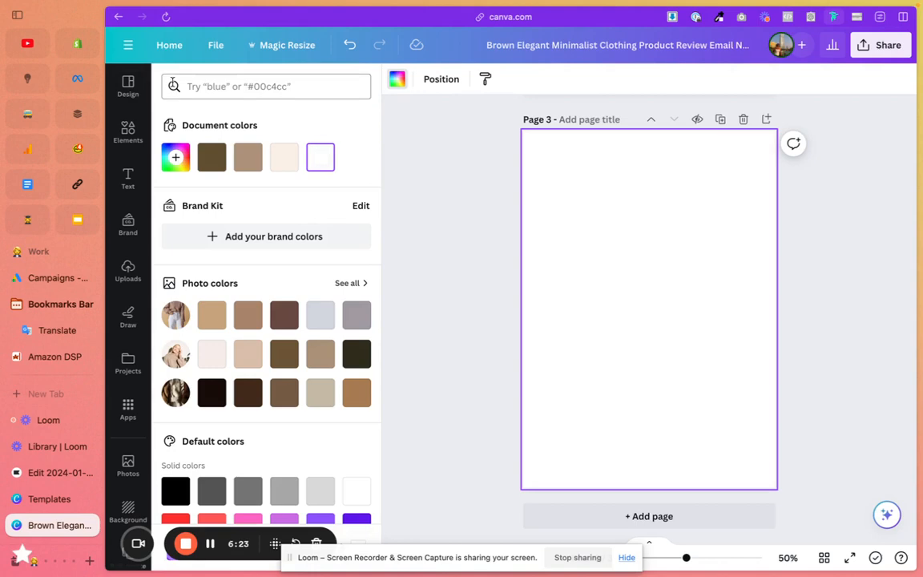
Step: Add the recently used photo of the curly-haired woman to page 3
left_click(127, 131)
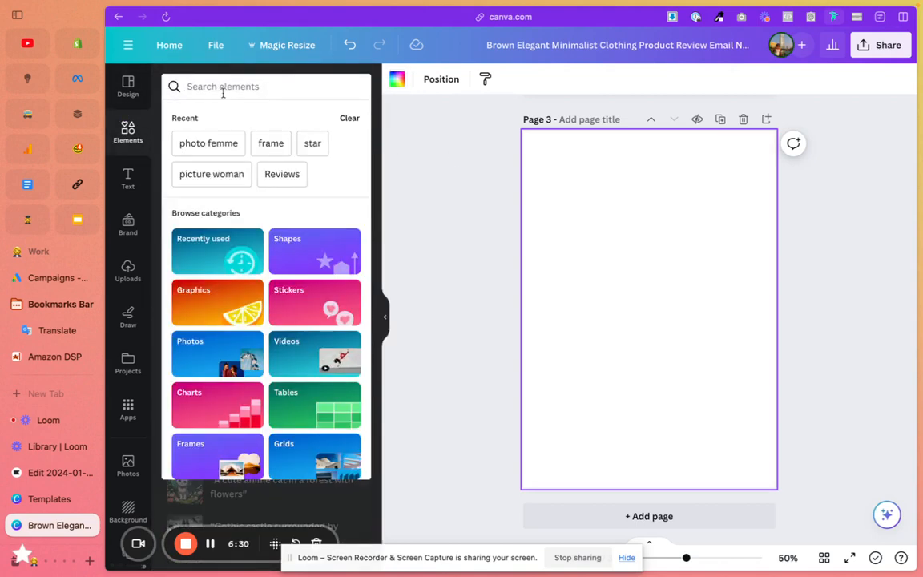
left_click(476, 190)
left_click(195, 184)
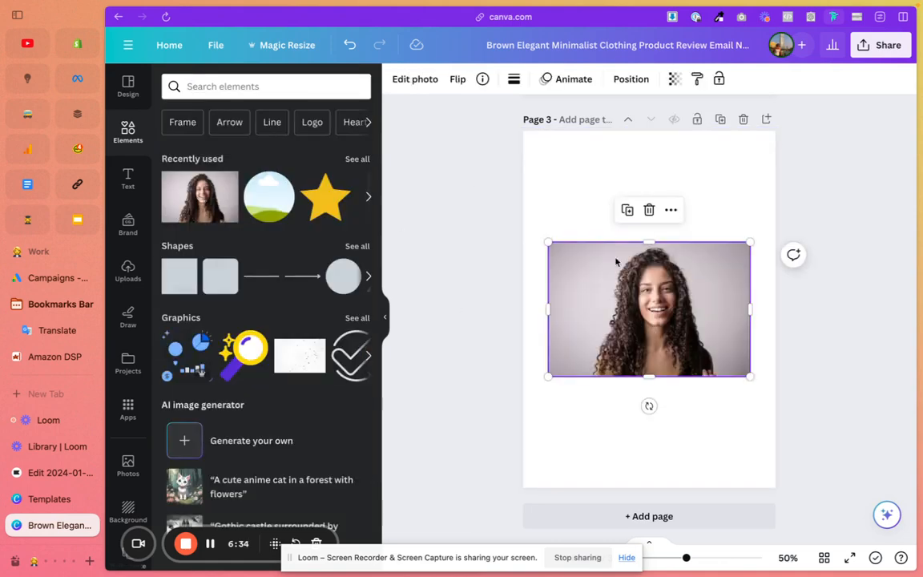
Step: Check the photo's context options on page 3 for a way to download only the selection
left_click(732, 212)
left_click(613, 263)
right_click(612, 266)
left_click(548, 226)
left_click(558, 189)
left_click_drag(563, 225, 699, 373)
right_click(677, 312)
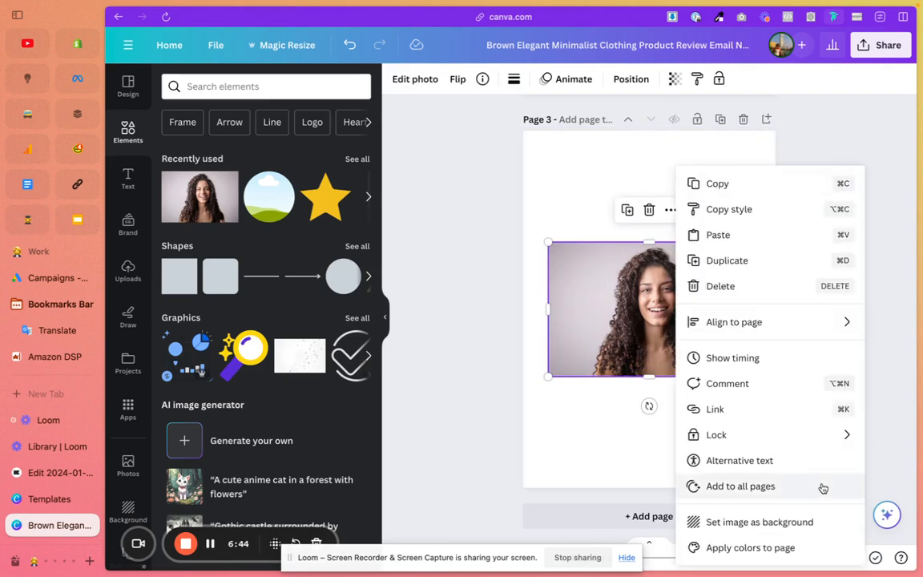
left_click(557, 190)
left_click(717, 140)
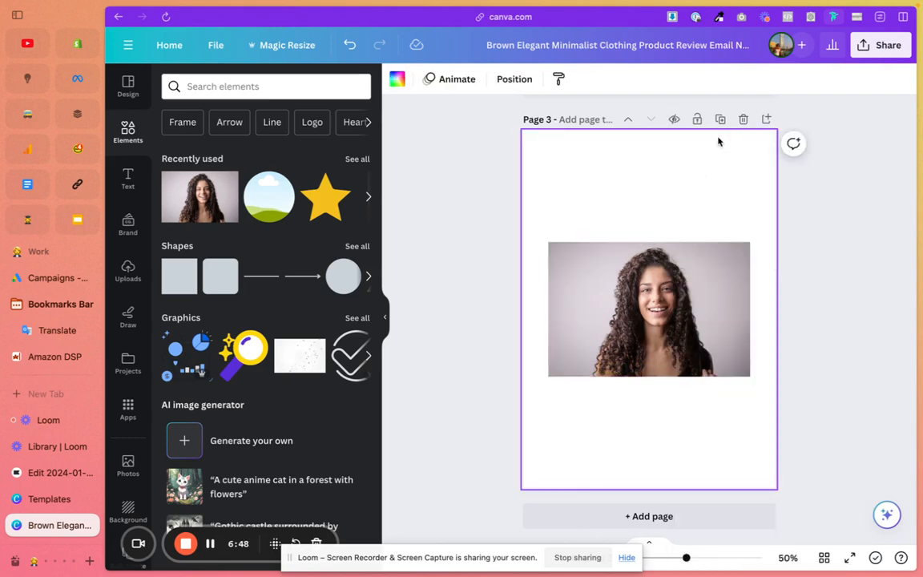
Step: Download only page 3 as a PNG and dismiss the download summary
left_click(888, 50)
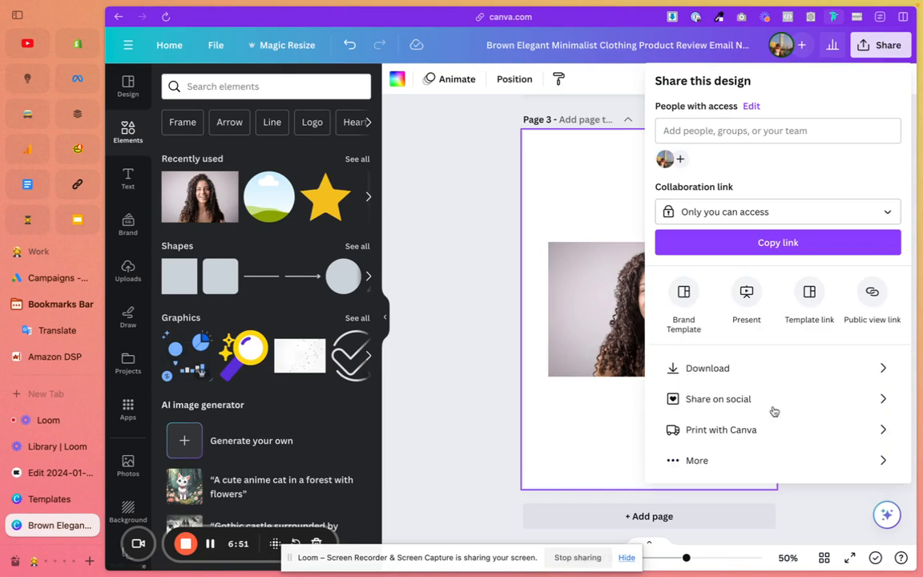
left_click(732, 370)
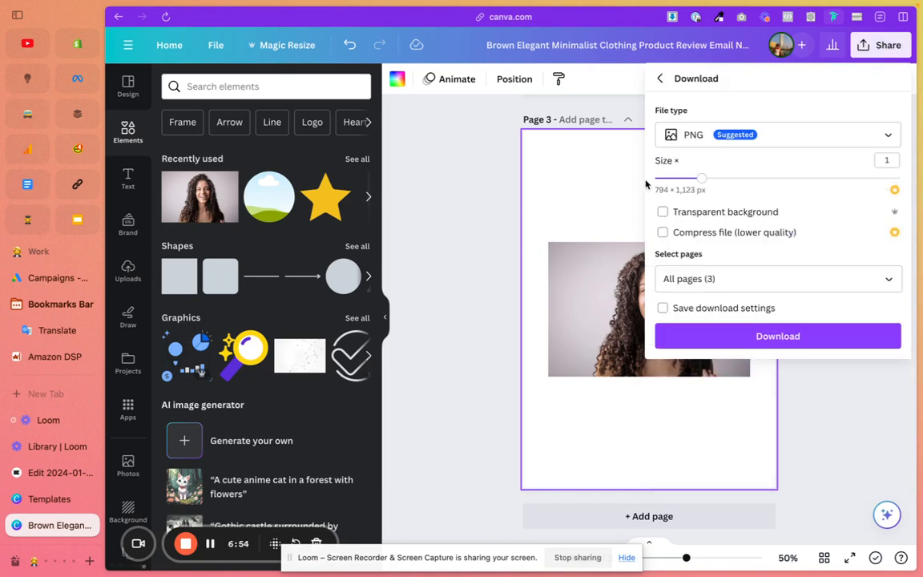
left_click(769, 278)
left_click(889, 315)
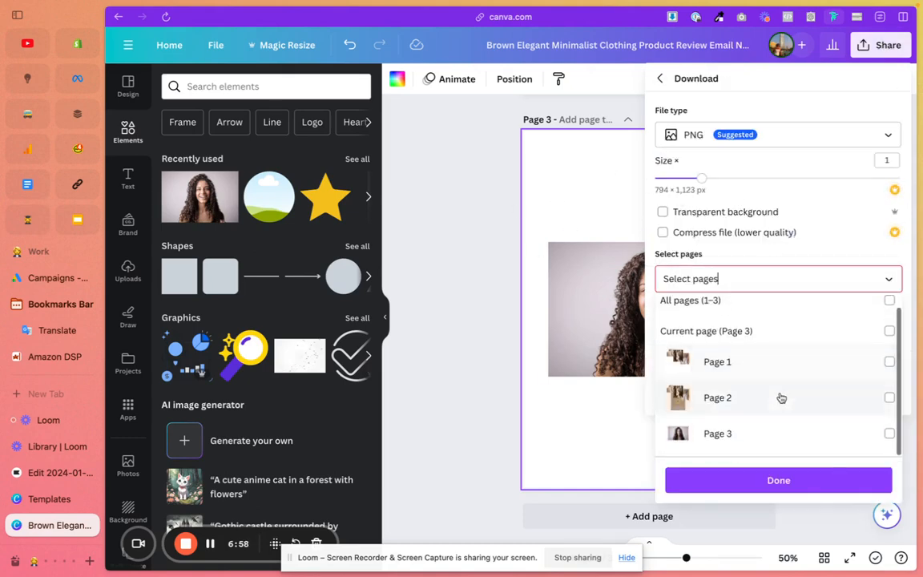
left_click(770, 434)
left_click(707, 478)
left_click(785, 334)
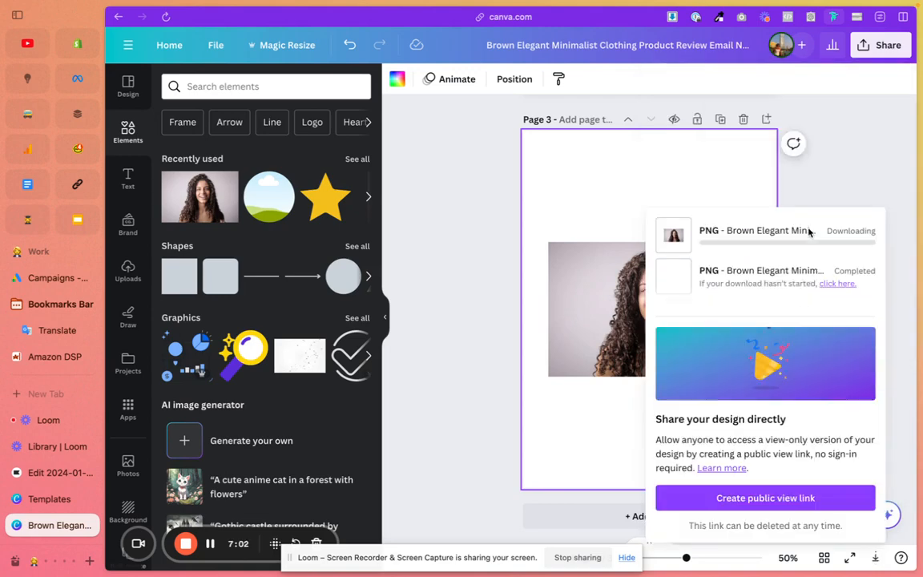
left_click(587, 186)
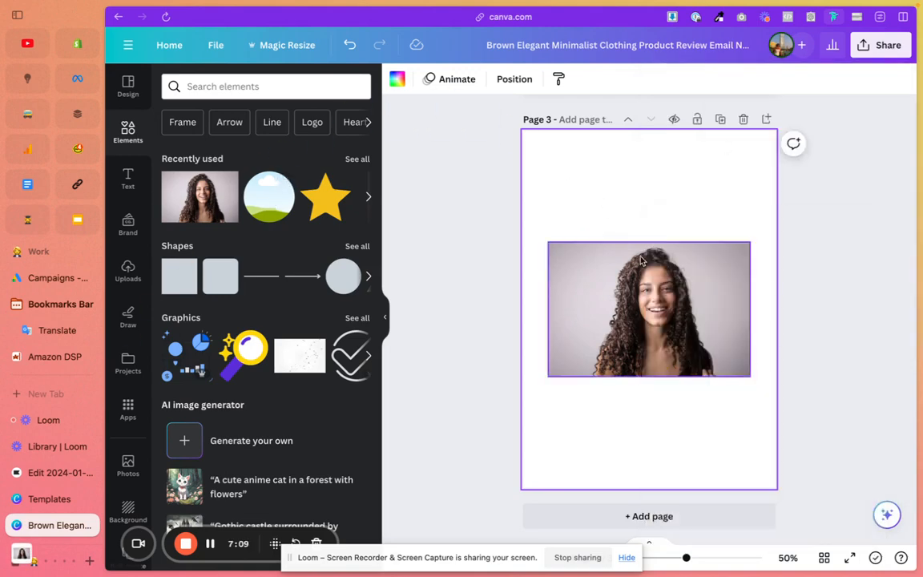
Step: Switch to the Klaviyo email template and add an image block below the brown review panel
left_click(60, 472)
scroll(432, 397, "down", 5)
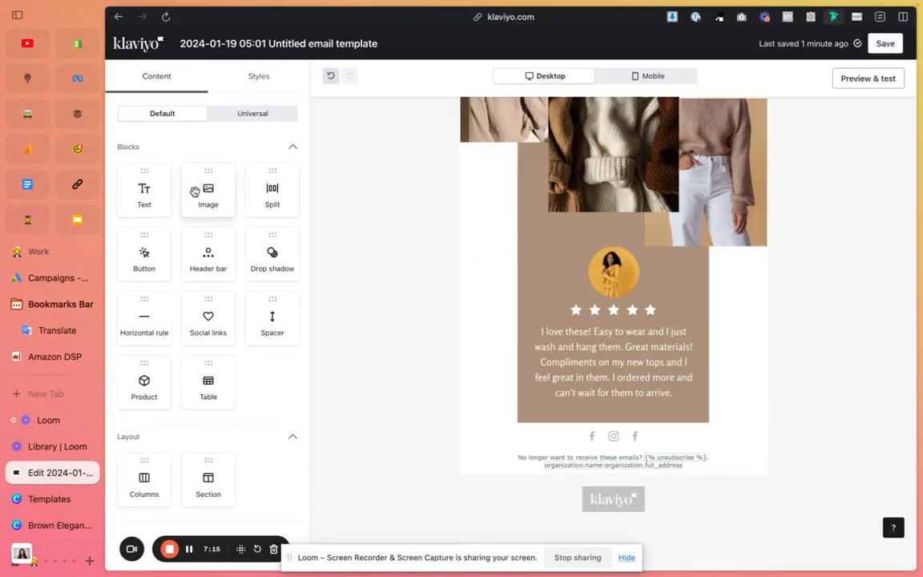
left_click_drag(207, 193, 573, 425)
Step: Upload "Brown Elegant Minimalist Clothing Product Review Email Newsletter (4).png" from Downloads into the new image block
left_click(197, 258)
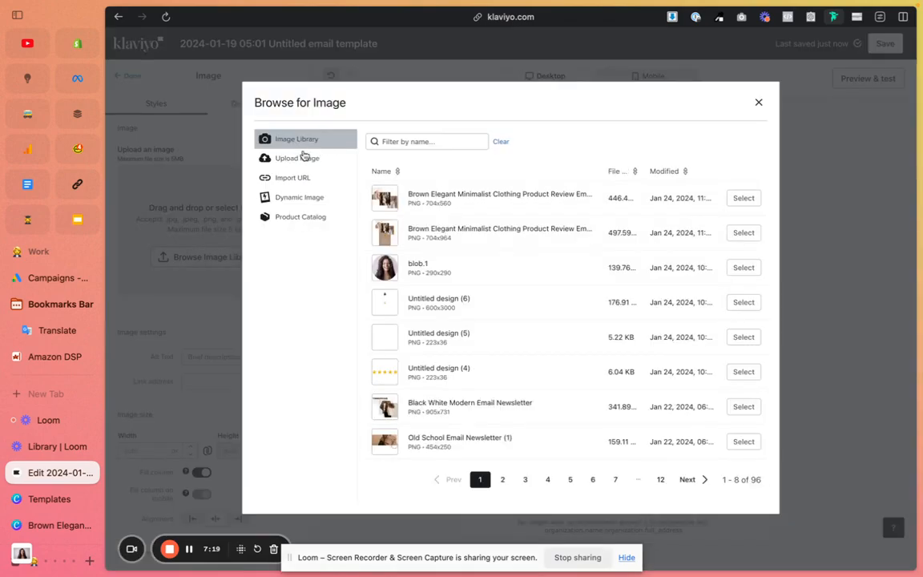
left_click(303, 157)
left_click(557, 243)
left_click(206, 213)
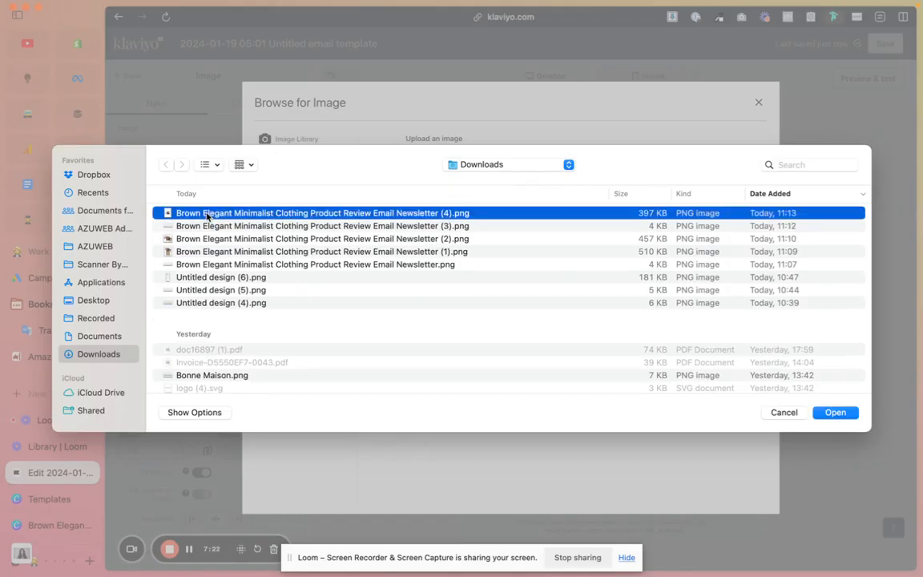
key("space")
key("space")
left_click(835, 412)
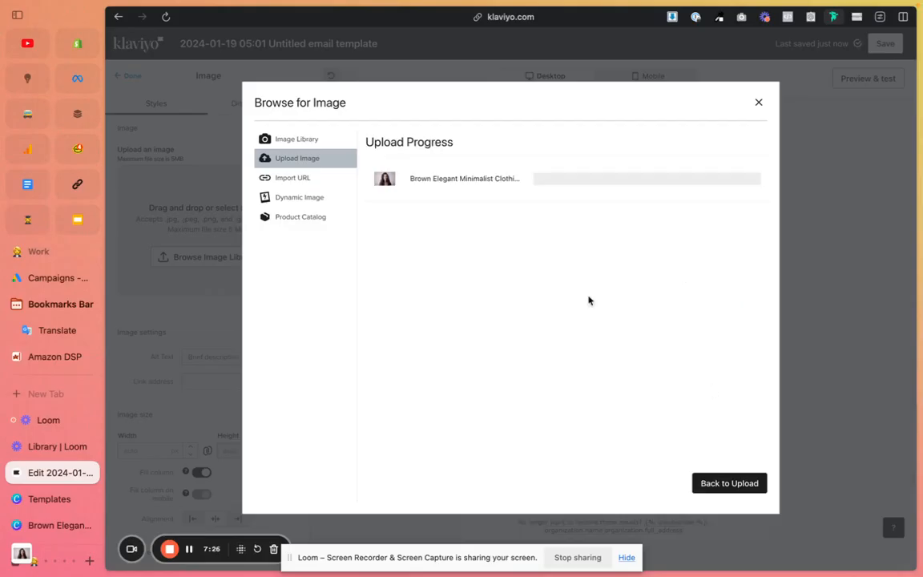
Step: Crop the uploaded image with the Circle shape
scroll(757, 402, "down", 3)
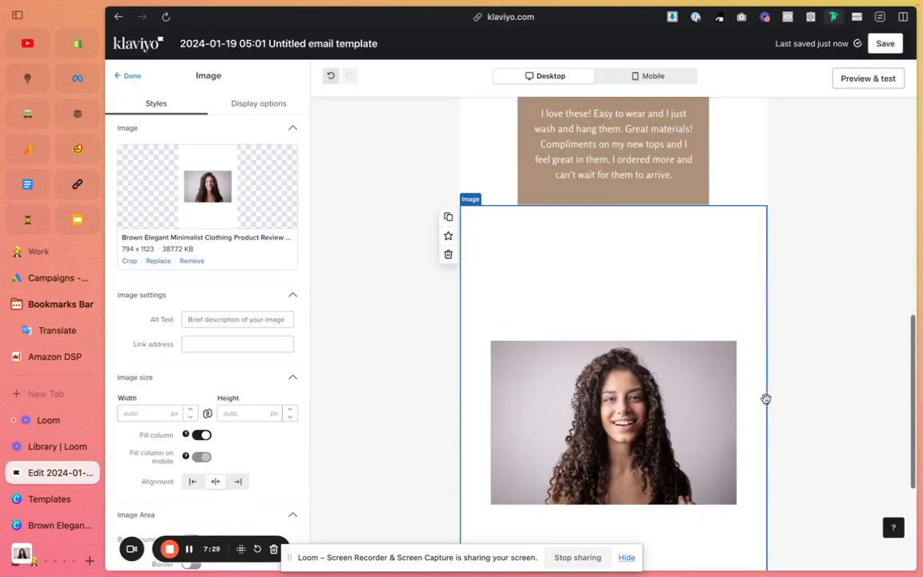
scroll(440, 297, "down", 2)
left_click(129, 260)
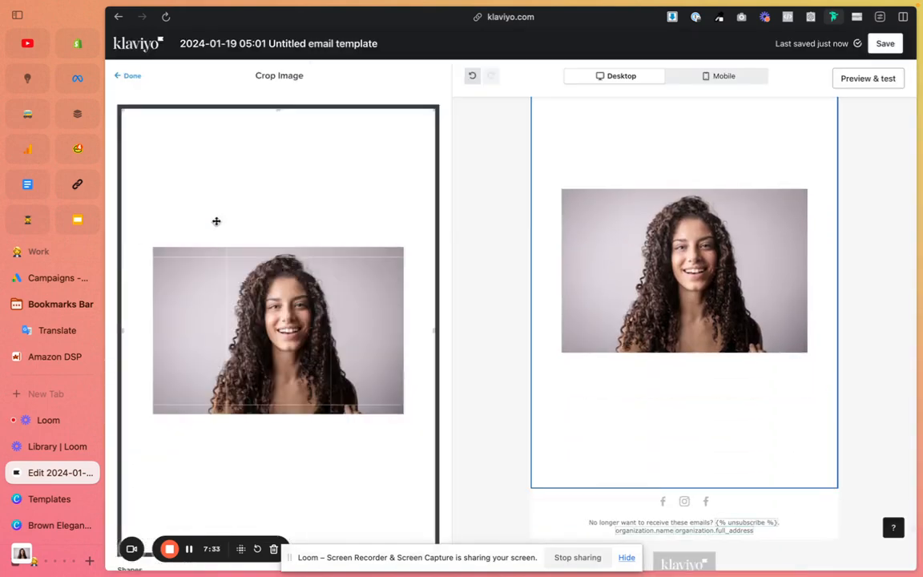
scroll(323, 257, "down", 3)
left_click(385, 480)
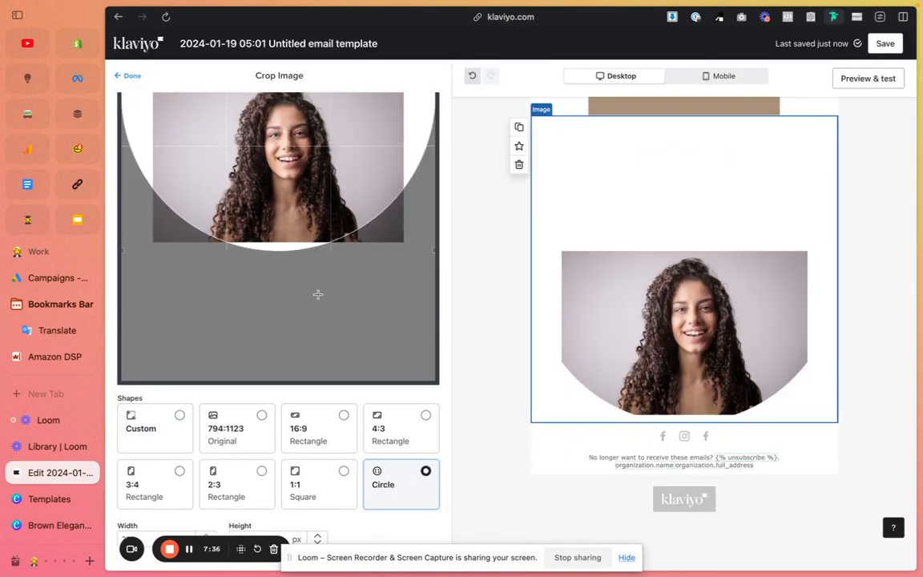
scroll(284, 277, "up", 3)
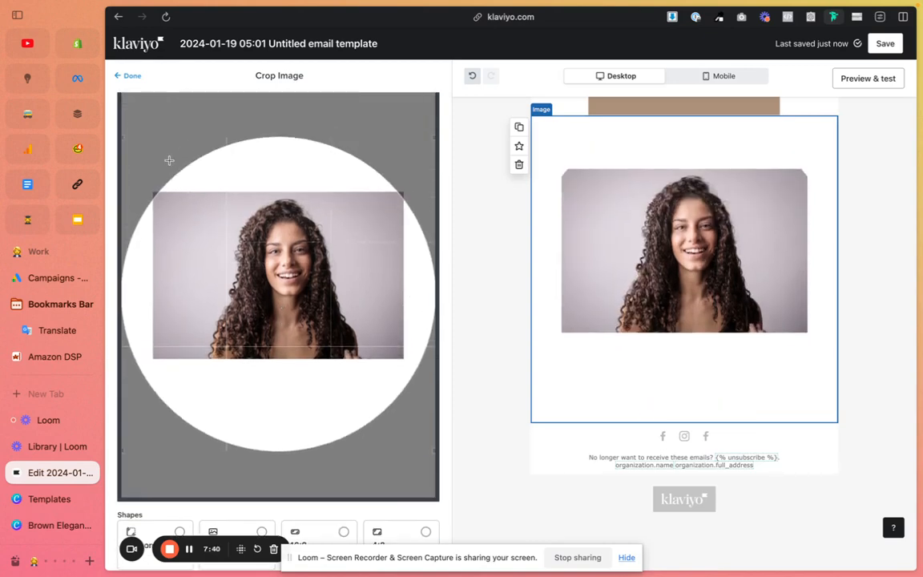
scroll(268, 387, "down", 3)
scroll(279, 239, "up", 4)
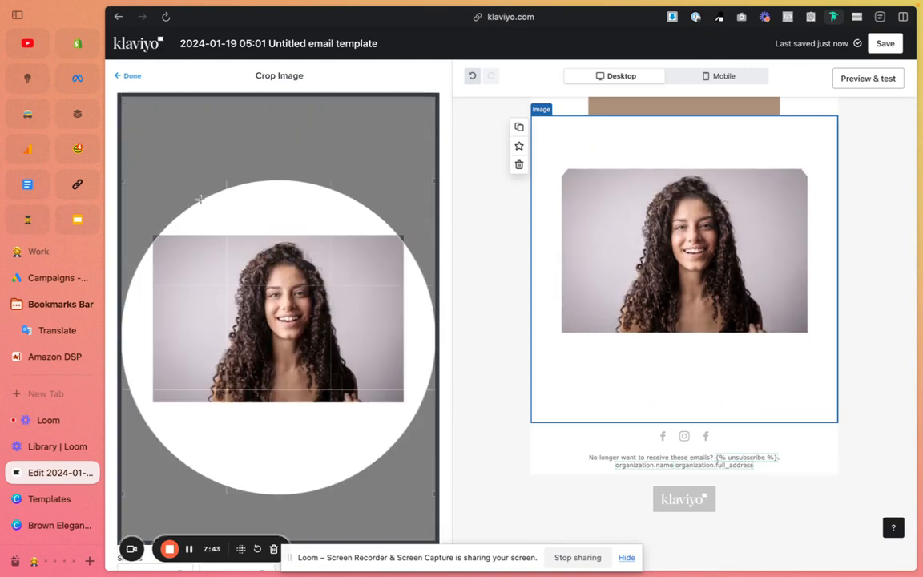
Step: Shrink the circular crop area and move it over the woman's face
left_click_drag(124, 181, 276, 312)
left_click_drag(121, 183, 218, 194)
left_click_drag(335, 448, 289, 380)
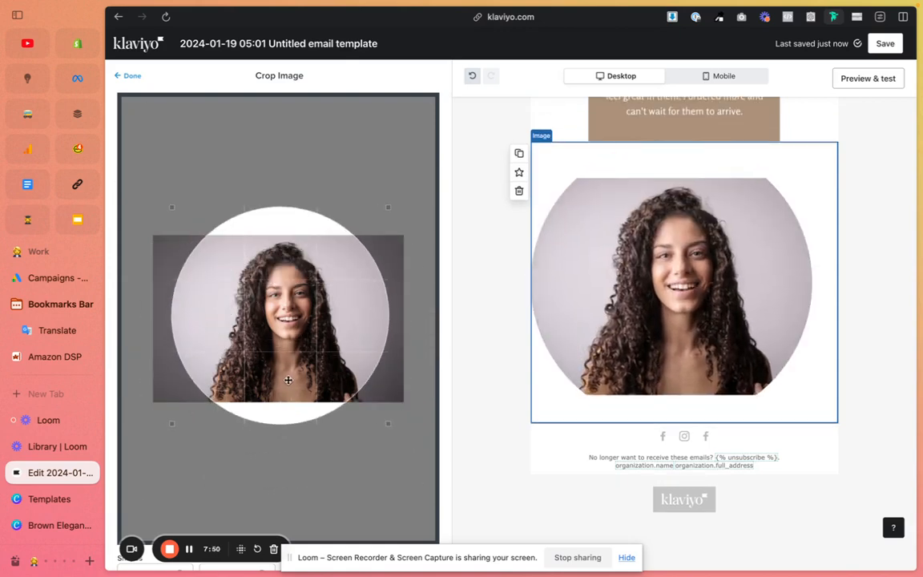
left_click_drag(170, 425, 257, 330)
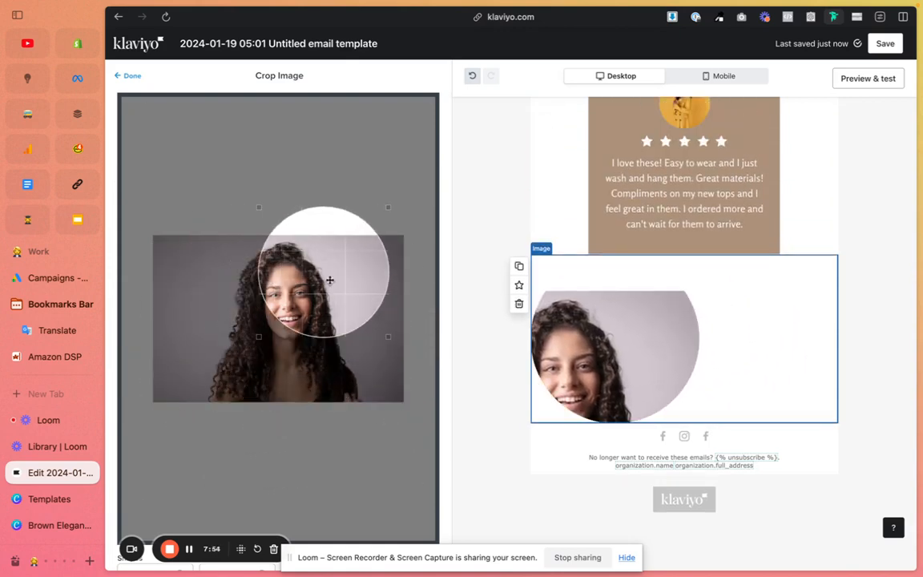
left_click_drag(330, 280, 288, 312)
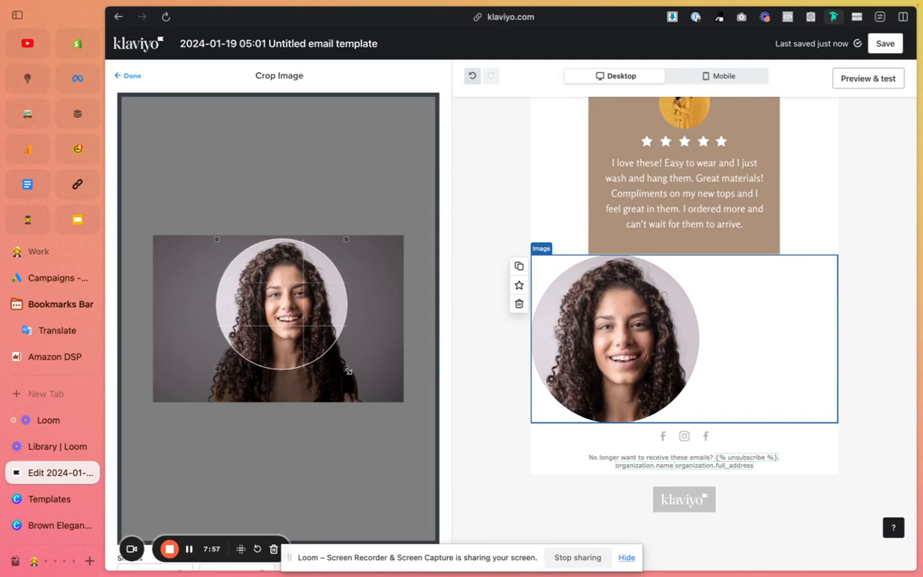
Step: Fine-tune the crop circle's size and position around the woman's face and hair, and finish cropping
left_click_drag(348, 371, 333, 356)
left_click_drag(303, 313, 314, 315)
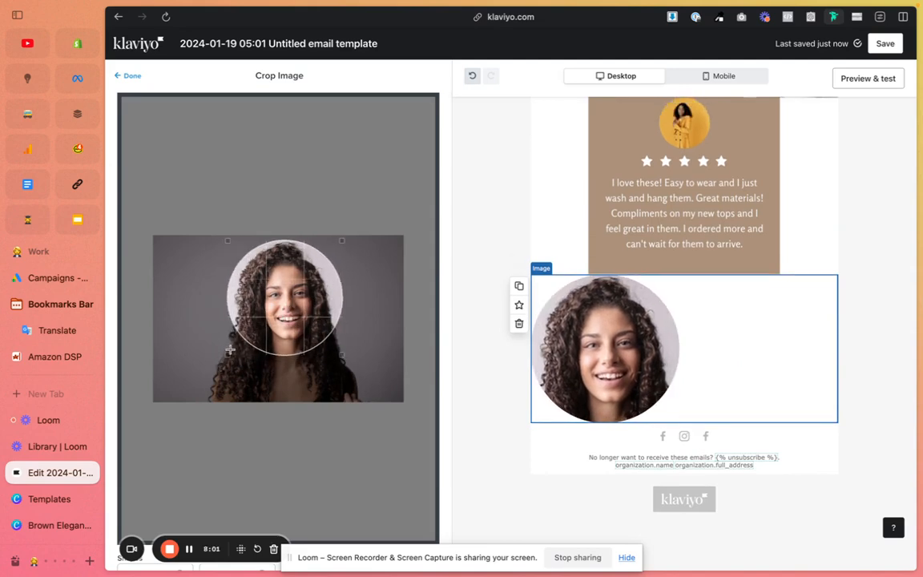
left_click_drag(230, 350, 217, 366)
left_click_drag(264, 335, 272, 337)
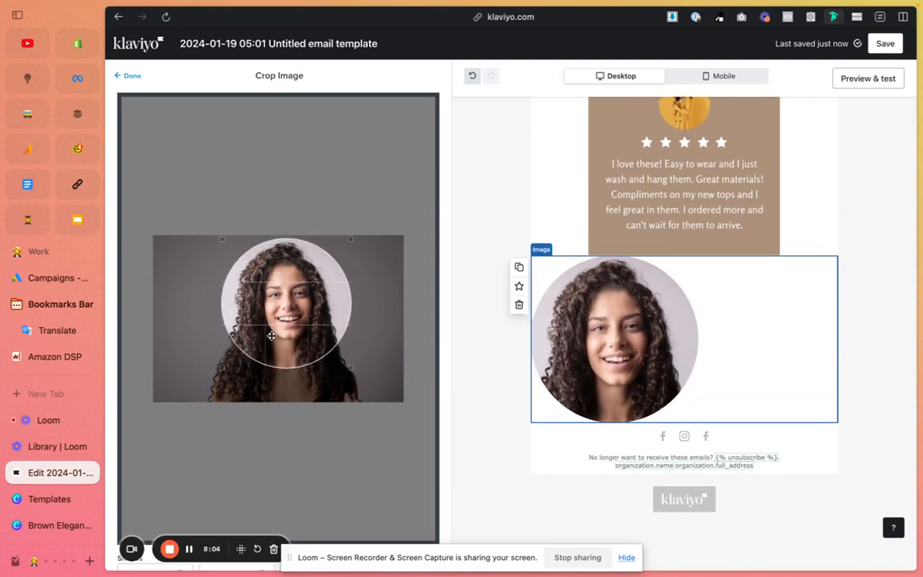
left_click(130, 77)
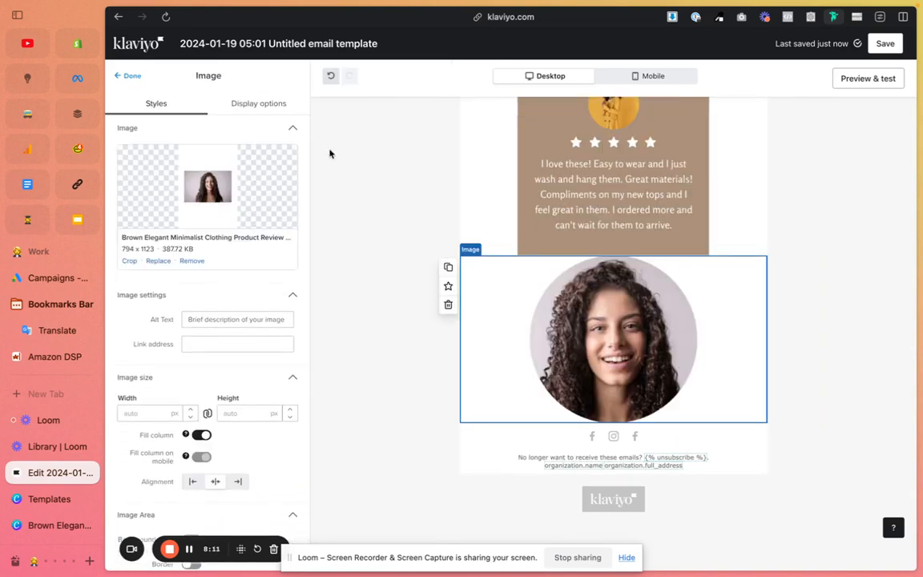
Step: Try a 50 px width for the round portrait, set it to 100 px instead, and close the image settings
scroll(167, 320, "down", 3)
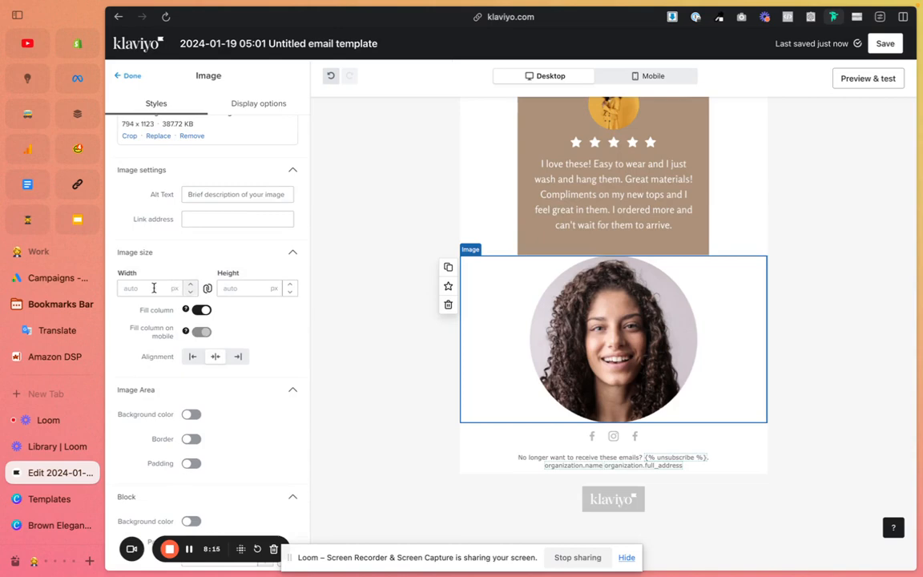
left_click(154, 287)
type("50")
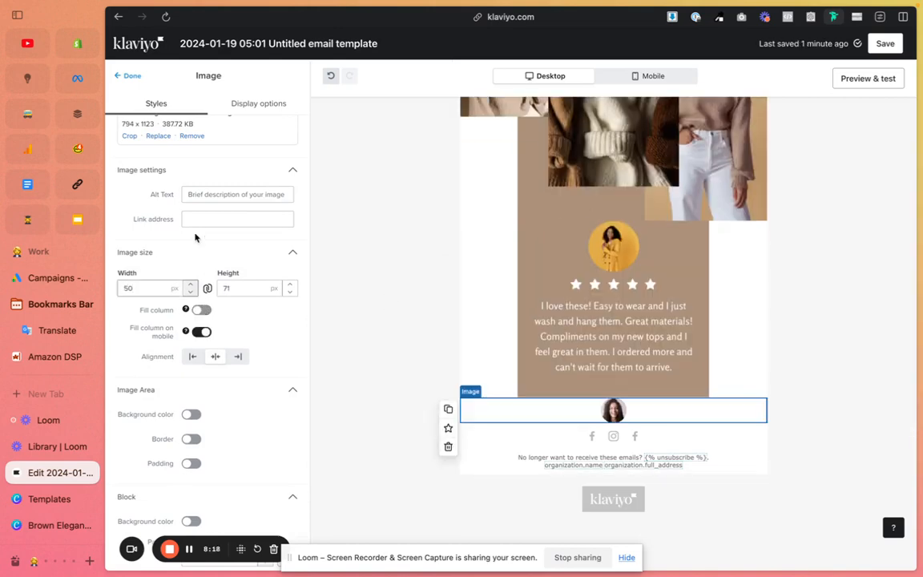
left_click_drag(135, 291, 90, 280)
type("100")
left_click(421, 262)
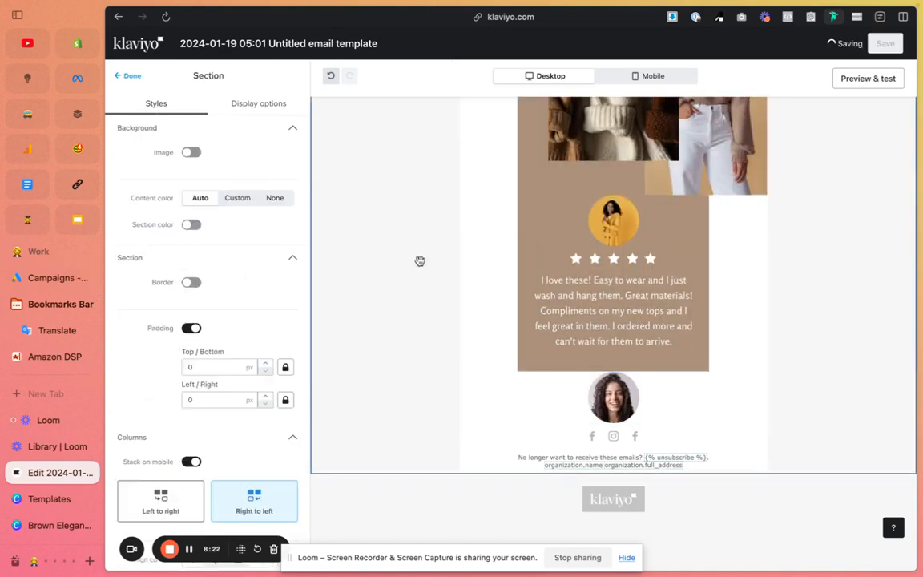
left_click(655, 406)
left_click(126, 75)
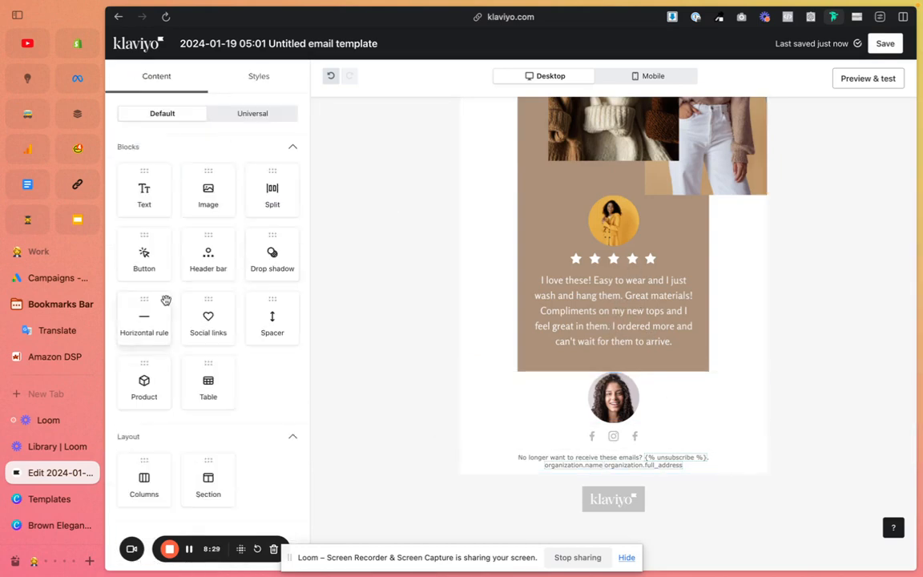
left_click_drag(208, 481, 638, 454)
left_click(577, 416)
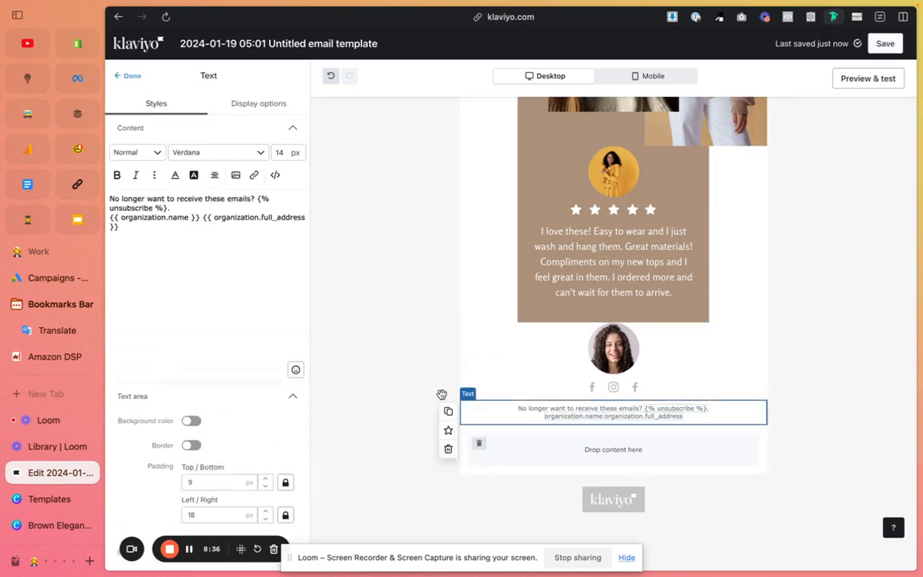
left_click(399, 364)
left_click(479, 443)
Step: Delete the social links block between the round portrait and the unsubscribe text
left_click(533, 443)
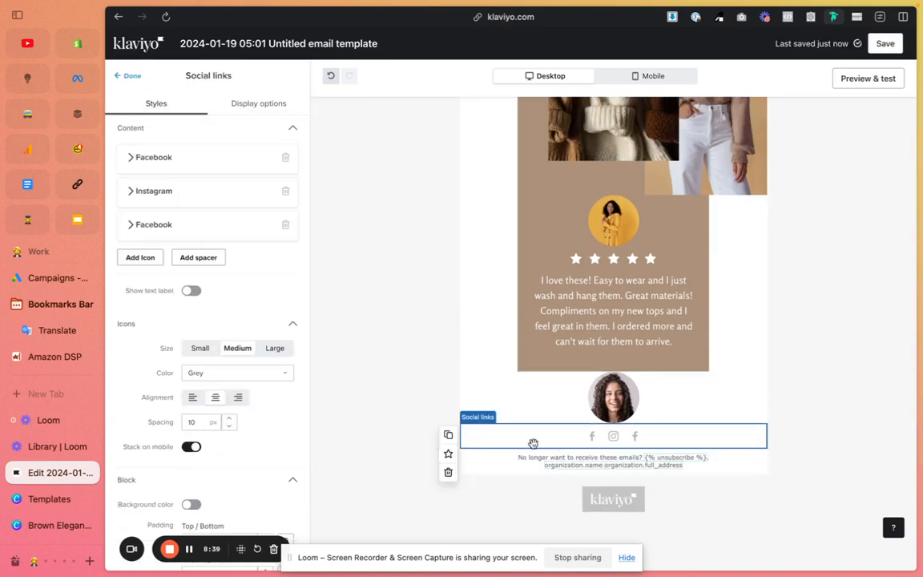
left_click(448, 473)
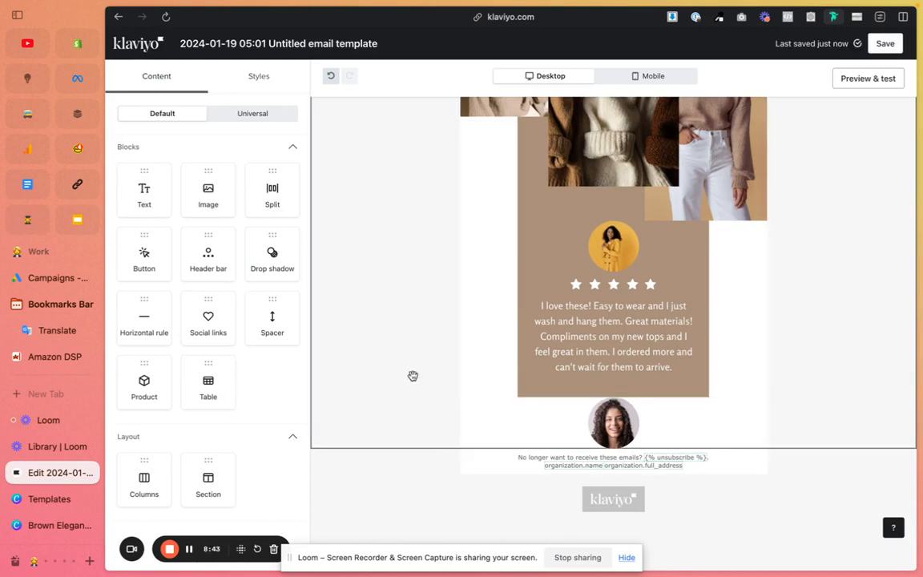
Step: Add an empty section between the round portrait and the unsubscribe text
left_click(562, 404)
scroll(209, 410, "down", 5)
left_click(129, 75)
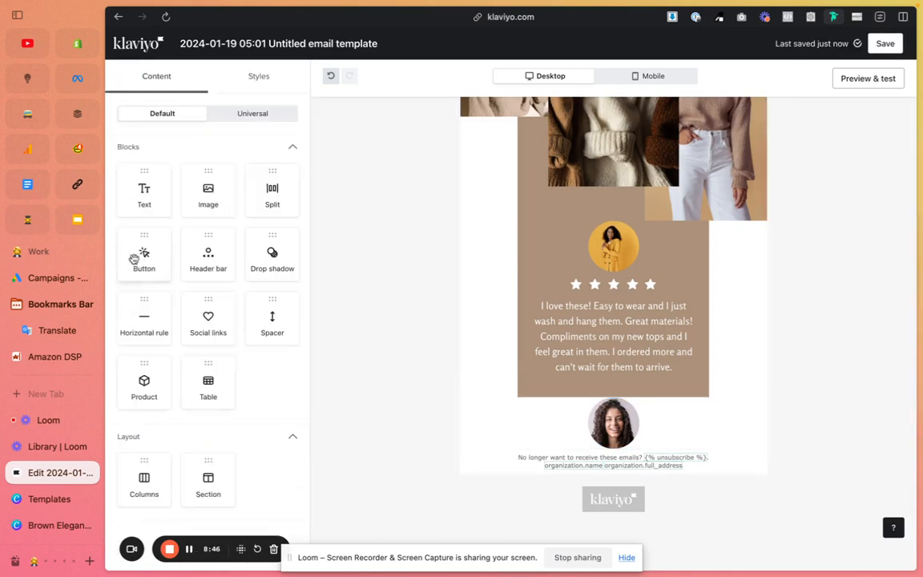
left_click_drag(210, 477, 523, 412)
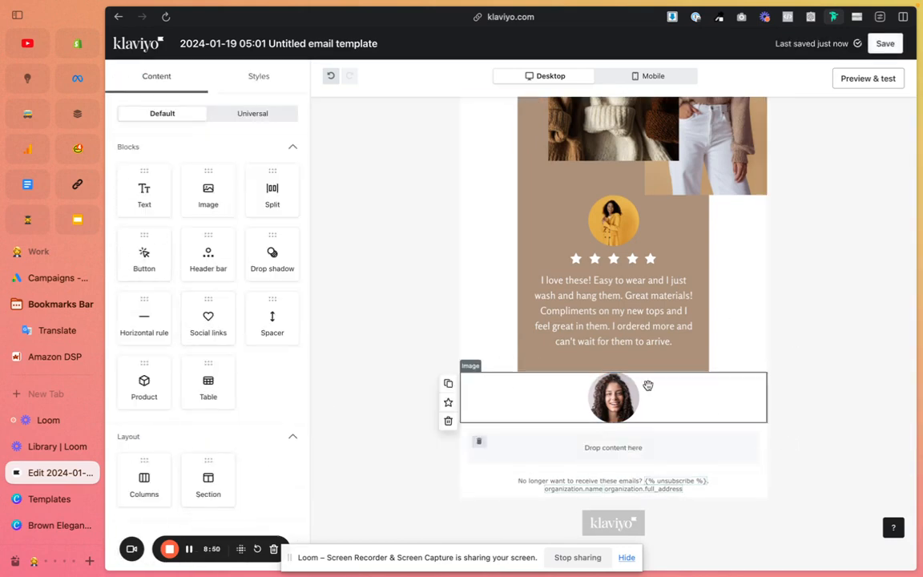
Step: Delete the empty section below the round portrait and align the portrait section's content to the middle
left_click(800, 458)
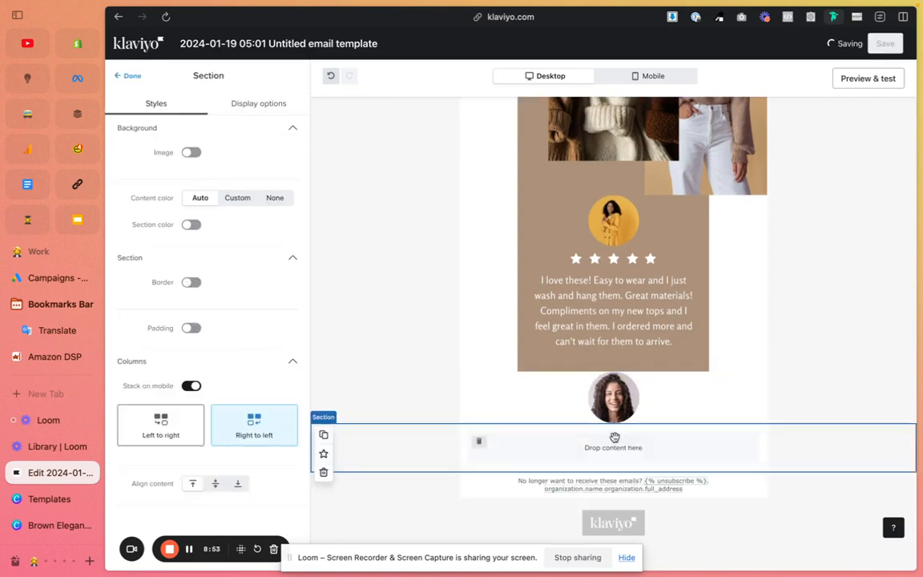
left_click(215, 483)
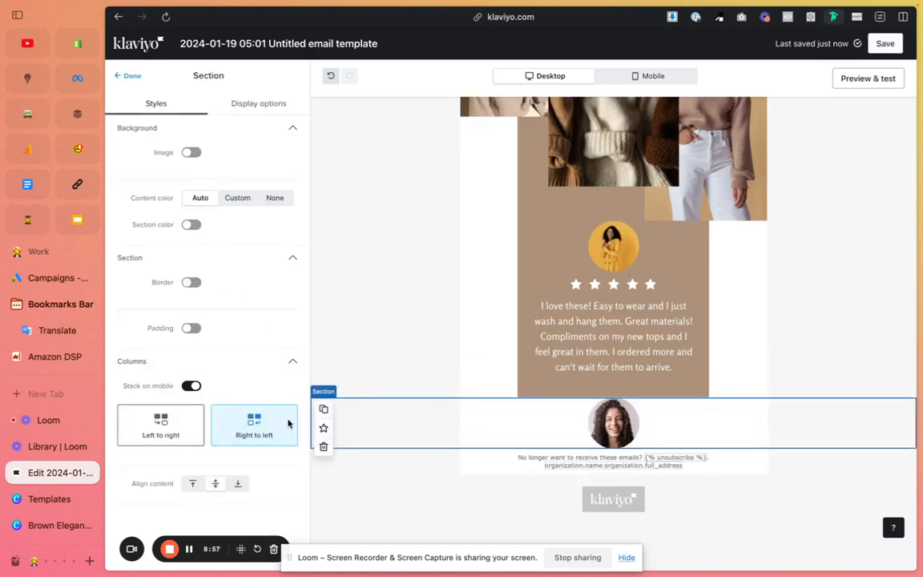
left_click(115, 78)
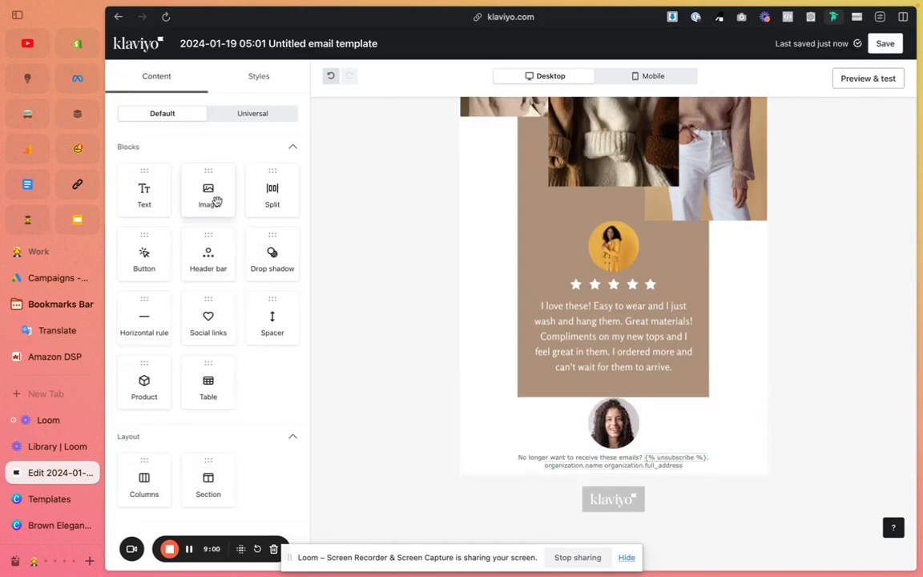
Step: Insert an image block below the round portrait using the white five-star file "Brown Elegant Minimalist Clothing Product Review Email Newsletter.png" from Downloads
left_click_drag(212, 196, 629, 460)
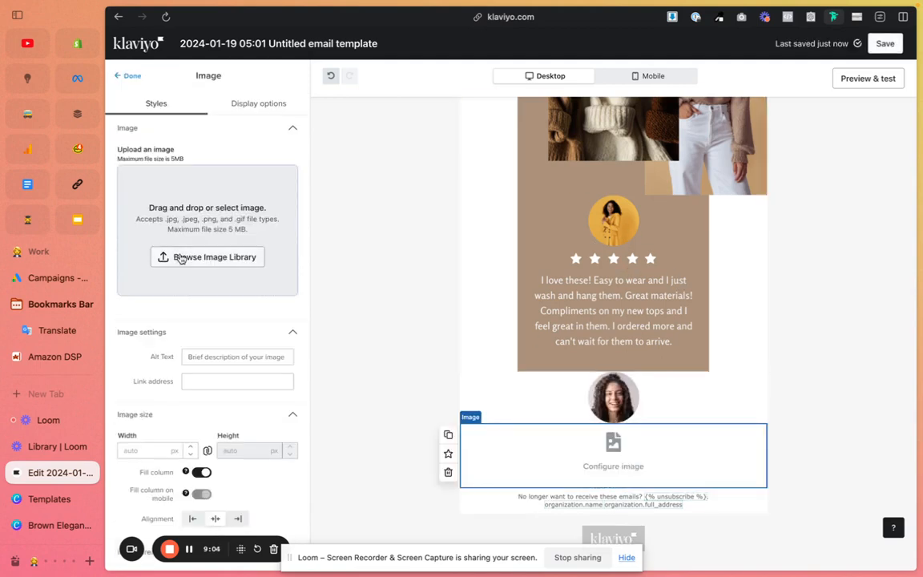
left_click(181, 259)
left_click(281, 164)
left_click(564, 248)
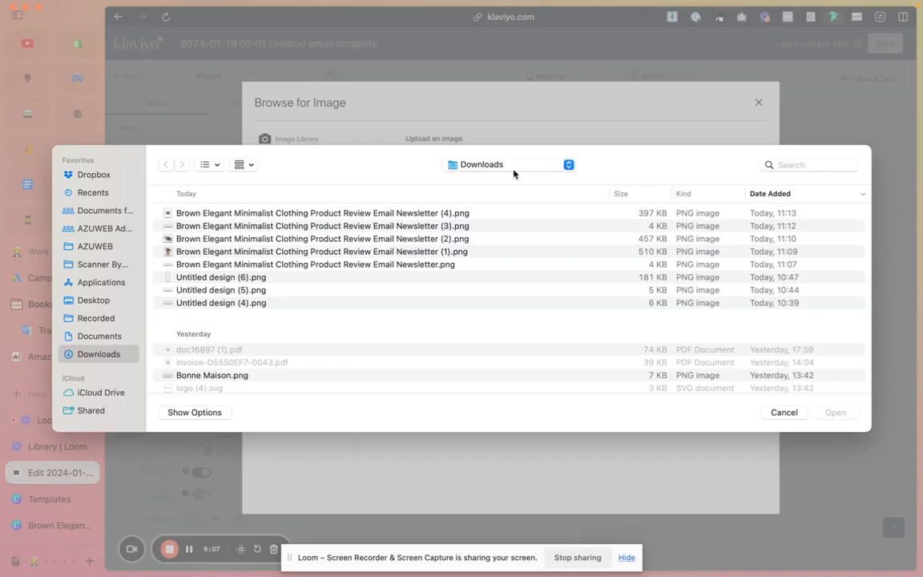
left_click(183, 264)
key("space")
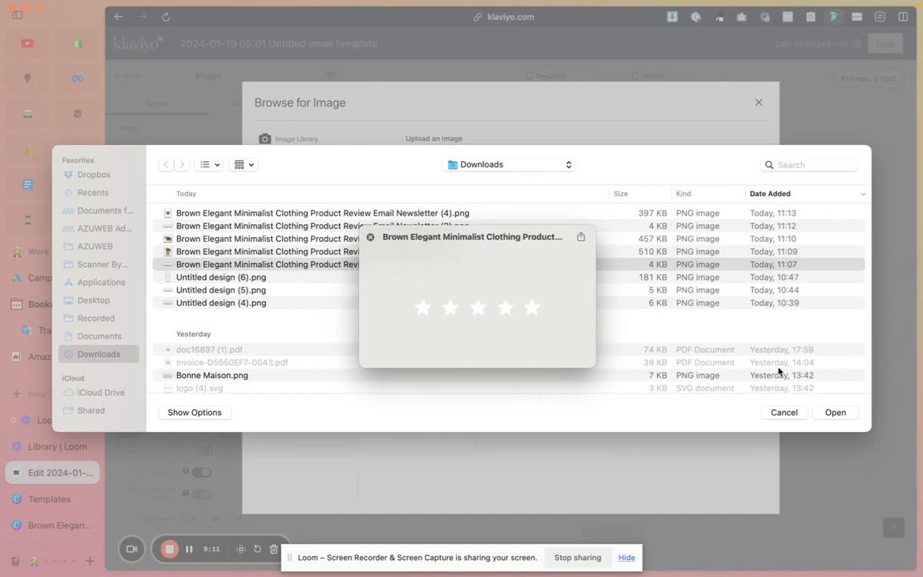
key("space")
key("Return")
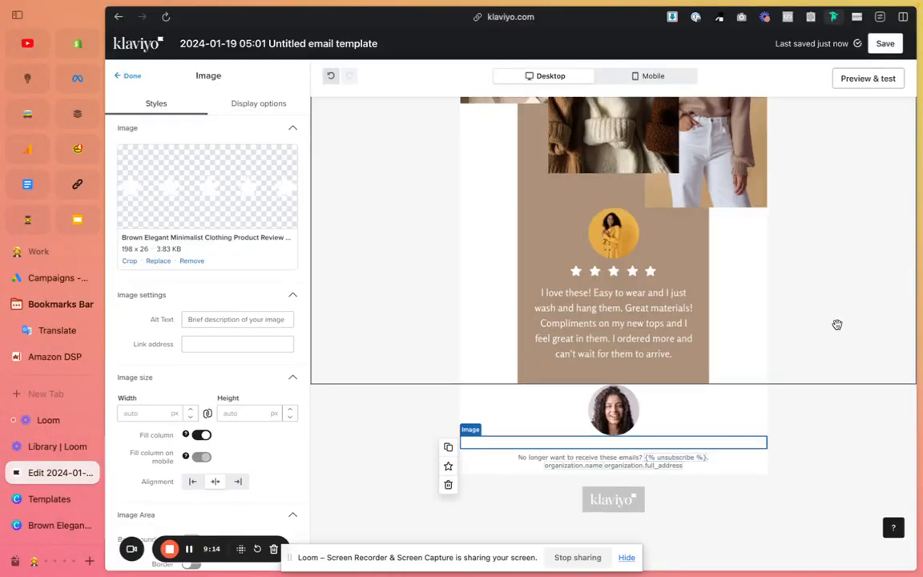
Step: Try a section color on the portrait section, turn it off, and switch the content color to Custom
left_click(820, 418)
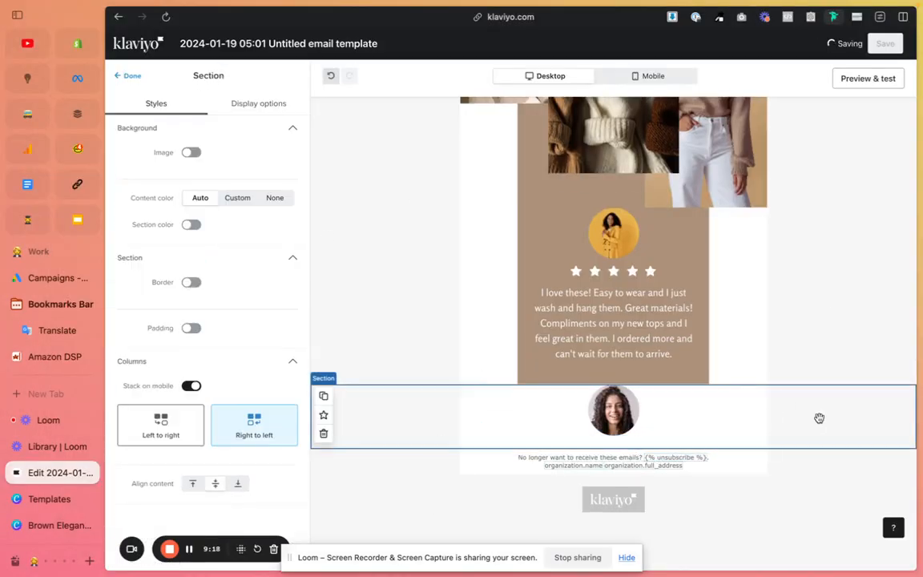
left_click(191, 225)
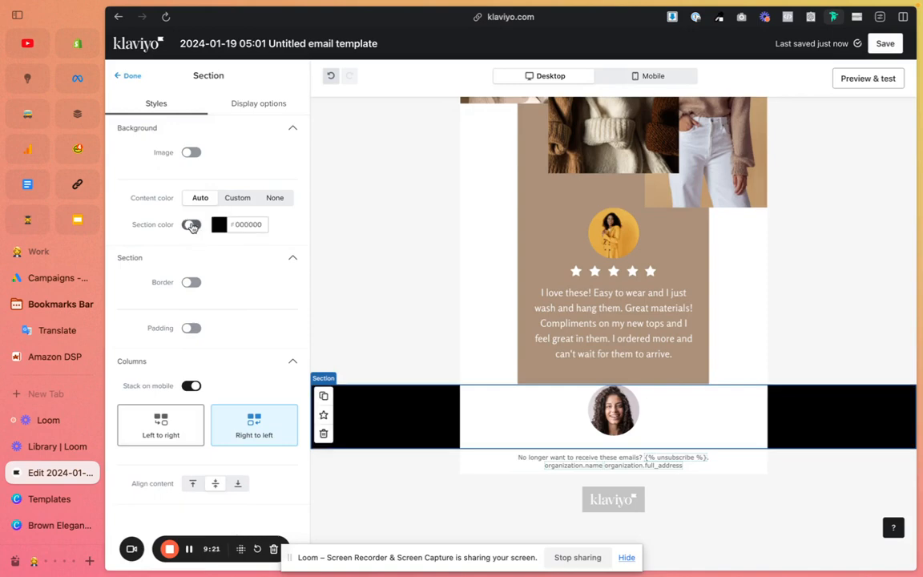
left_click(191, 225)
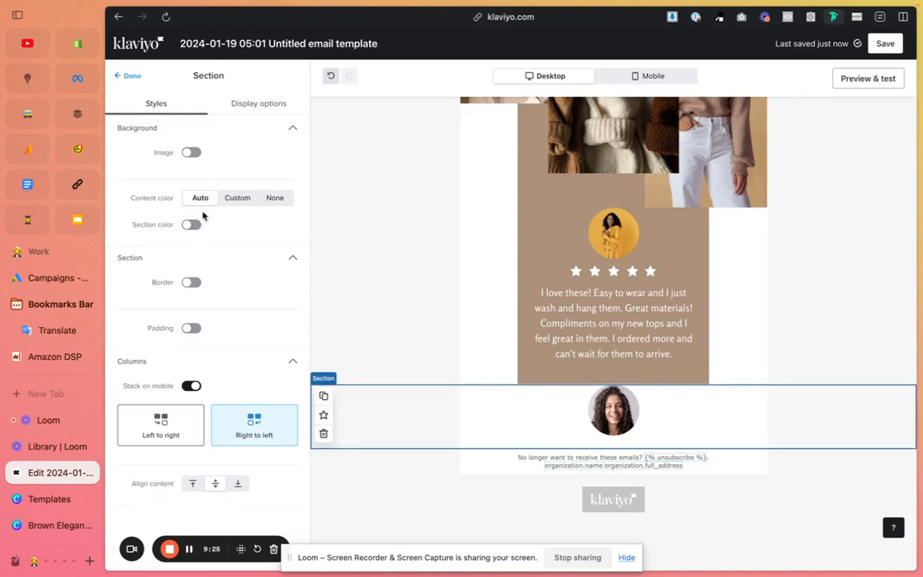
left_click(238, 201)
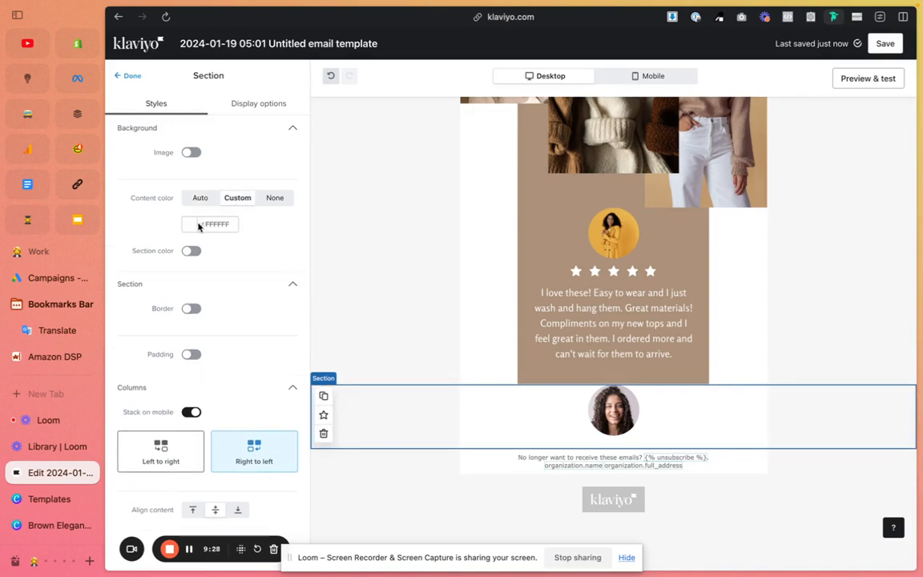
Step: Switch to the Canva newsletter and copy the hex code #AB917A of the brown testimonial card on page 2
left_click(52, 523)
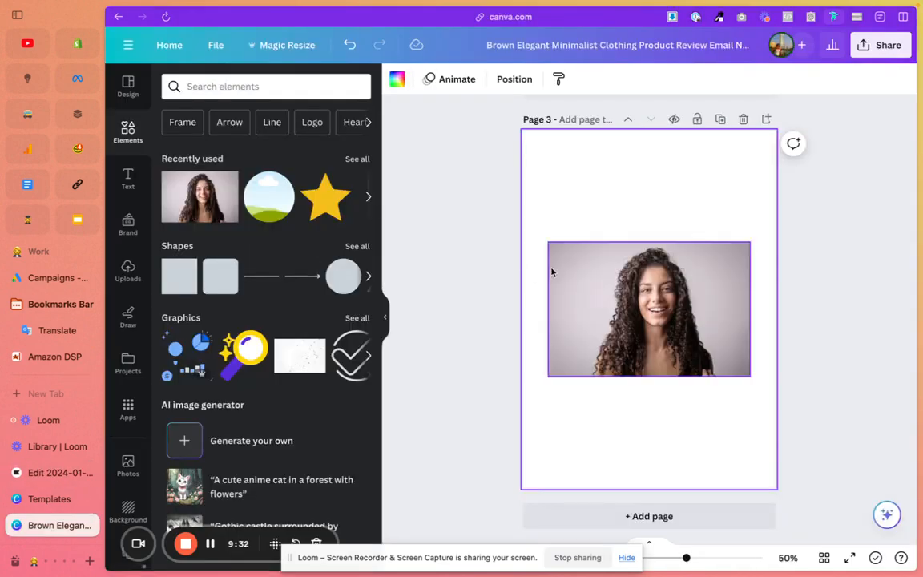
scroll(553, 267, "up", 5)
left_click(600, 400)
left_click(462, 80)
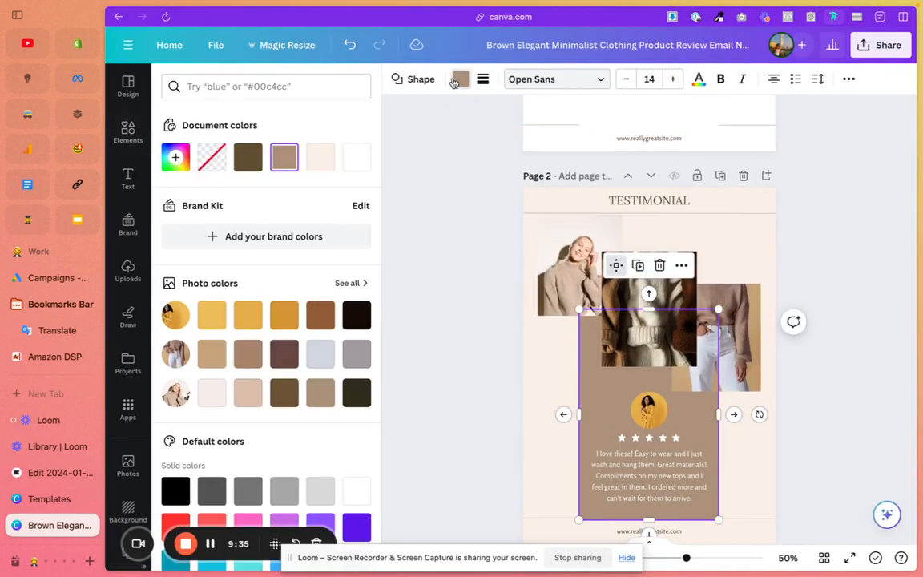
left_click(284, 158)
key("ctrl+c")
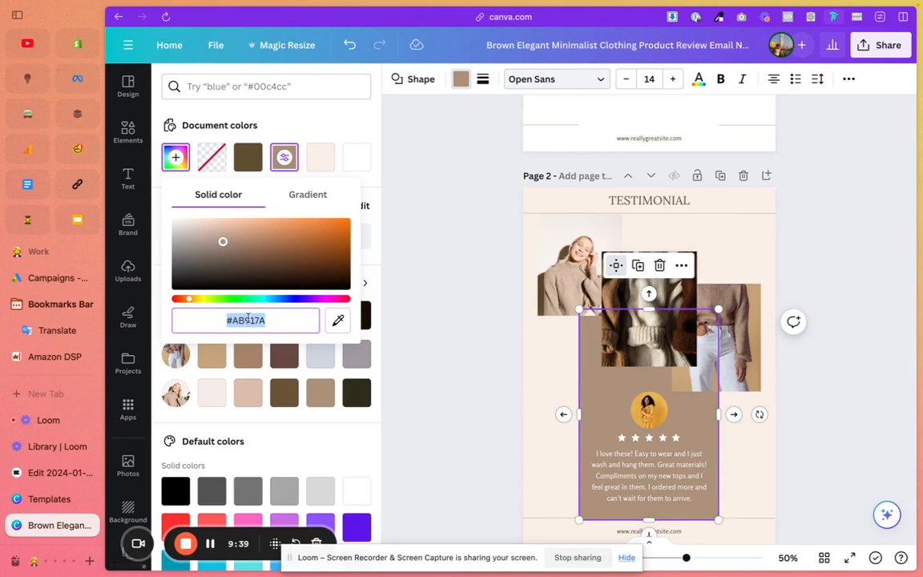
Step: Return to Klaviyo and set the portrait section's custom content color to #AB917A
left_click(34, 477)
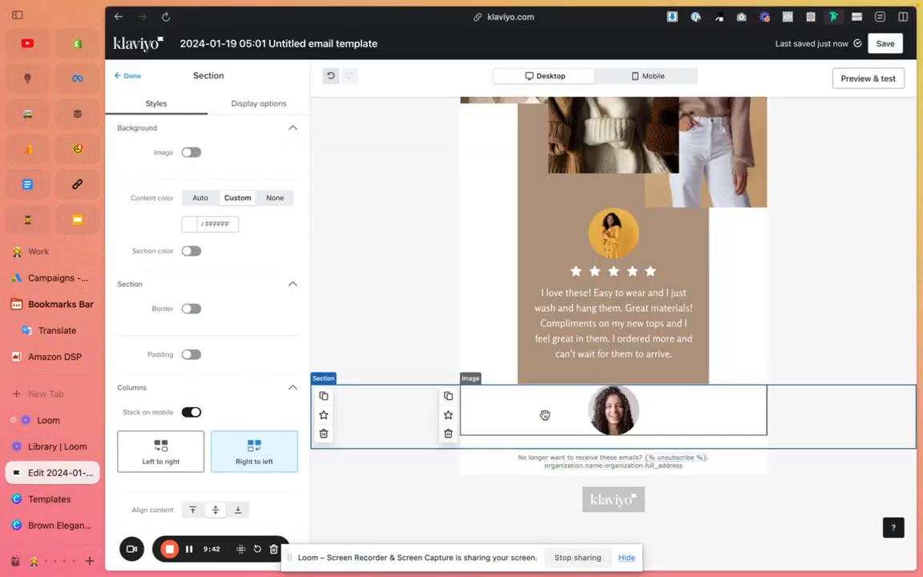
left_click(212, 223)
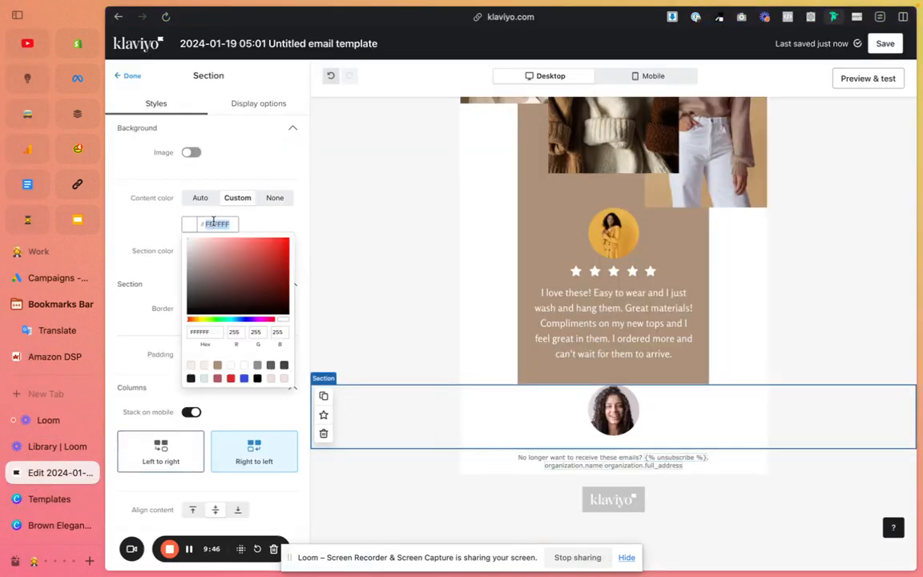
key("ctrl+v")
Step: Try different widths for the five-star image, including 200 px, settle on 100 px, and return to the content blocks
left_click(663, 429)
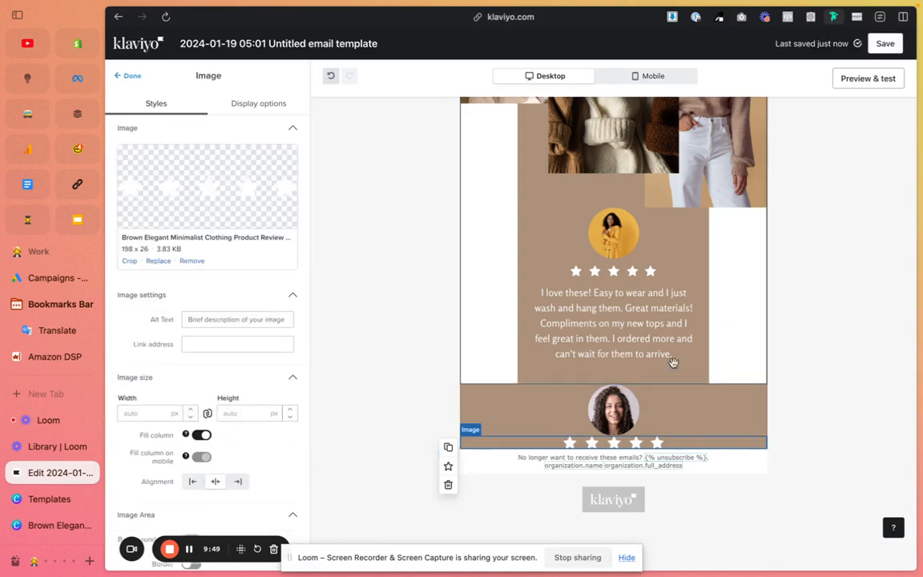
scroll(227, 375, "down", 4)
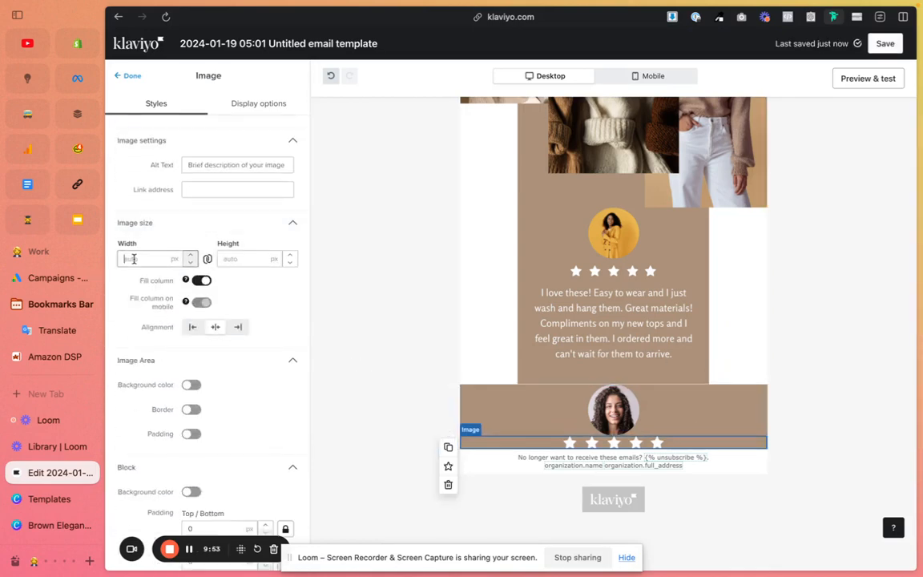
type("50")
type("100")
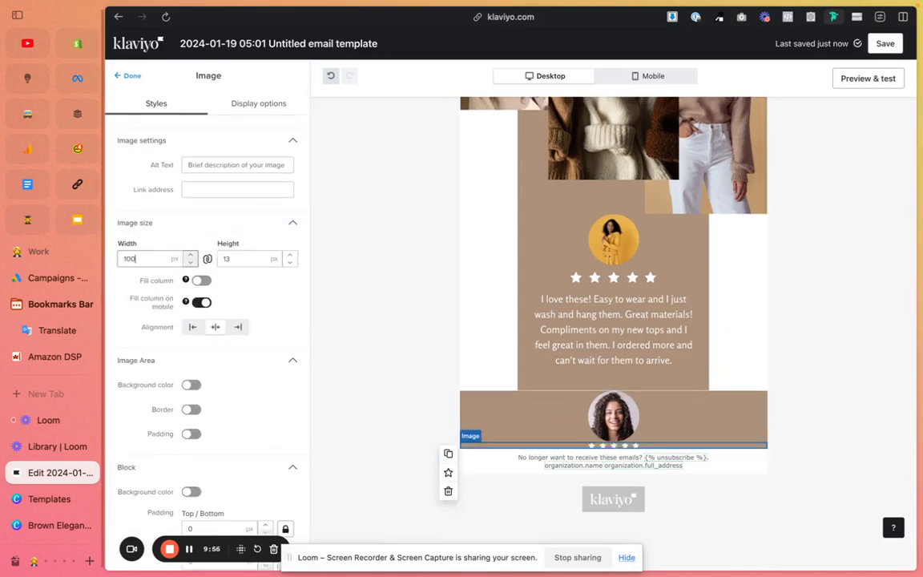
double_click(126, 258)
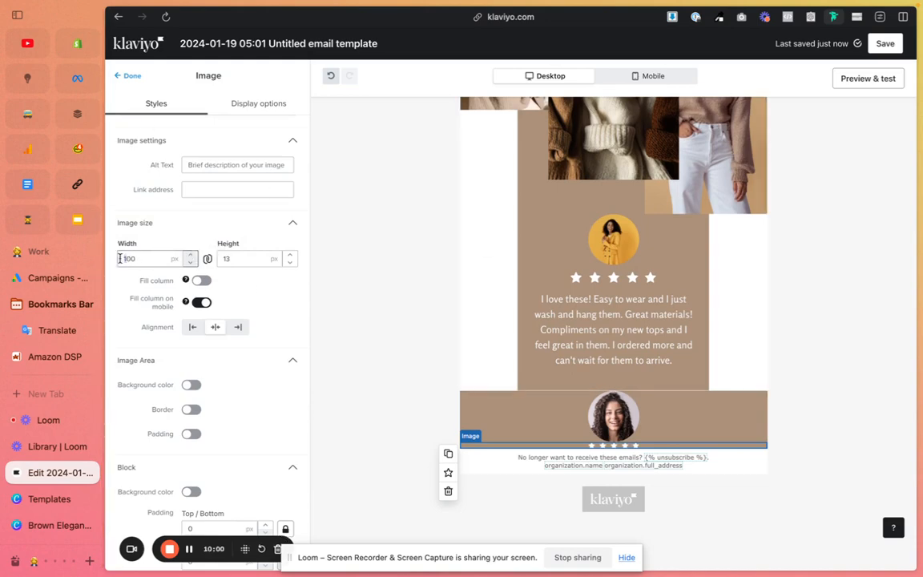
type("200")
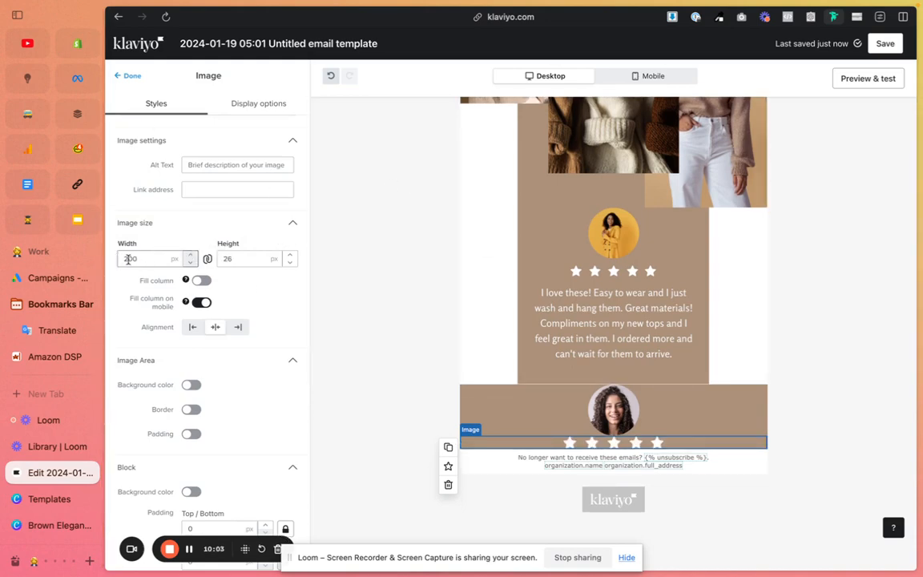
type("50")
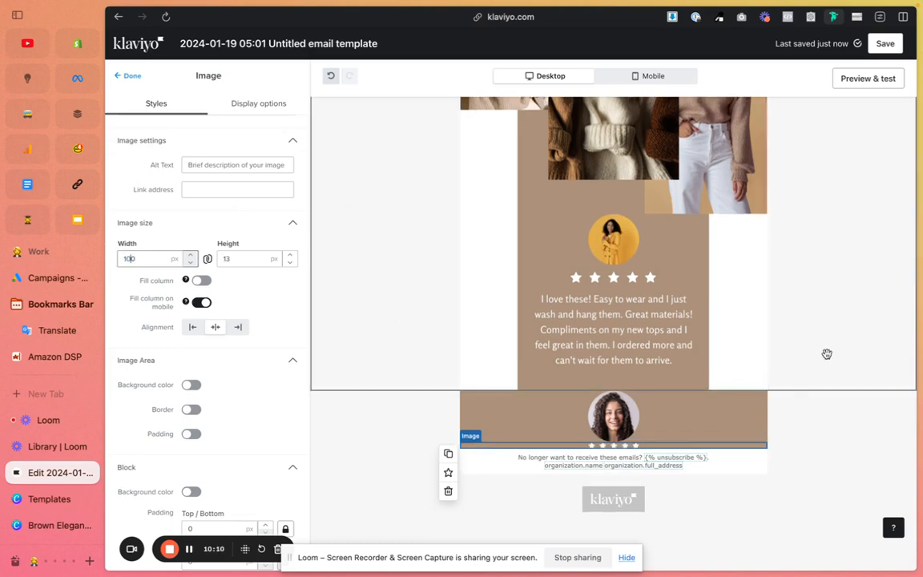
left_click(811, 432)
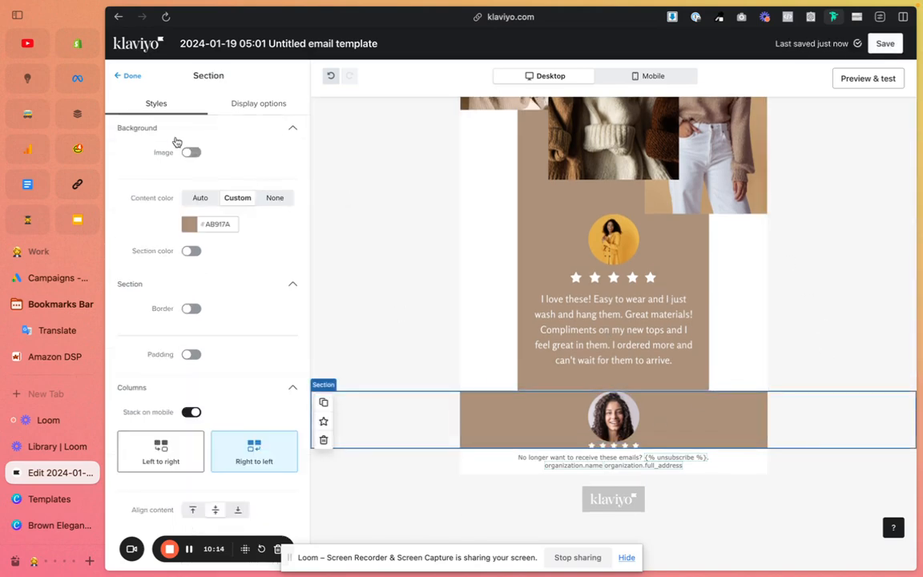
left_click(127, 75)
Step: Add a text block below the stars reading "I love these! Easy to wear and I just wash and hang them. Great materials!"
left_click_drag(144, 192, 575, 446)
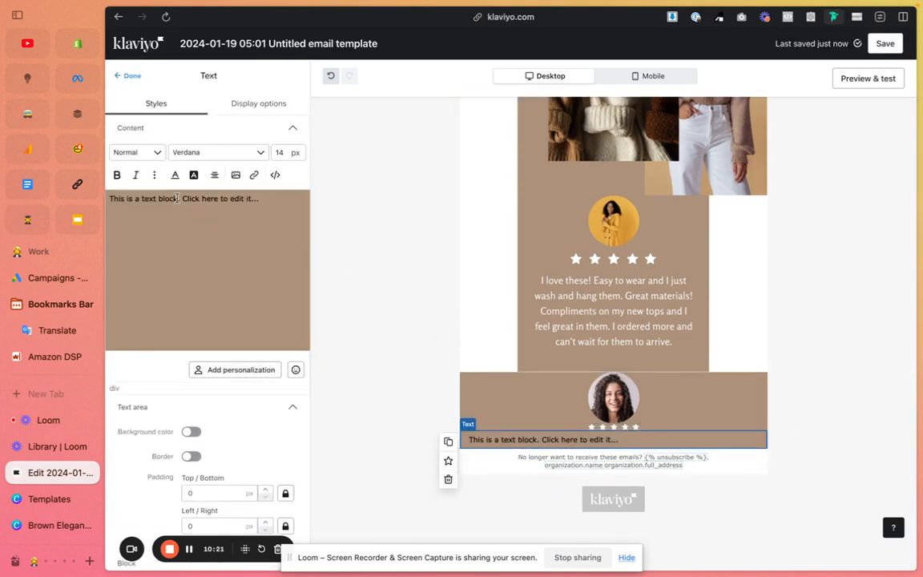
triple_click(177, 198)
type("I love these! Easy to wear and I just wash and hang them. Great materials!")
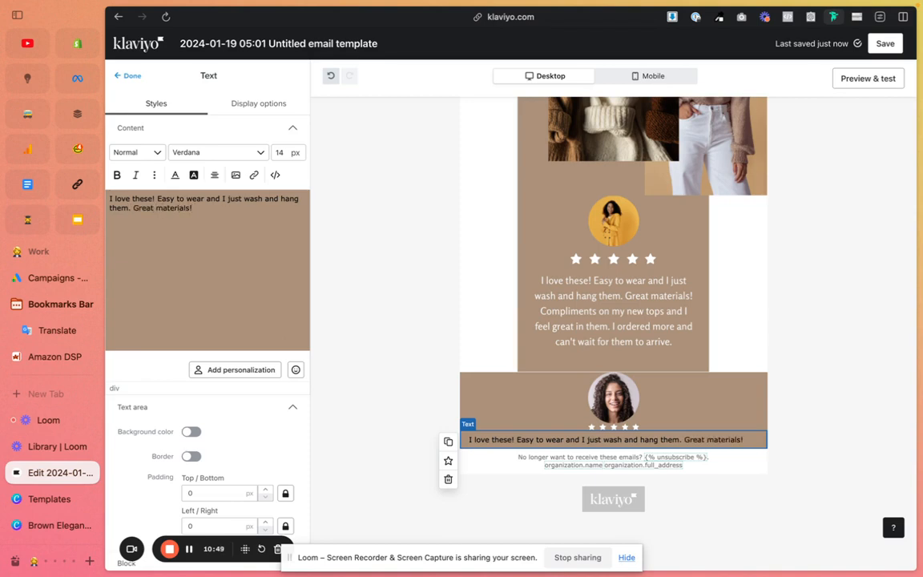
Step: Continue the review with "Compliments on my new tops and I feel great in them!" and centre all of its text
type("Compliments on my new tops and I feel great in")
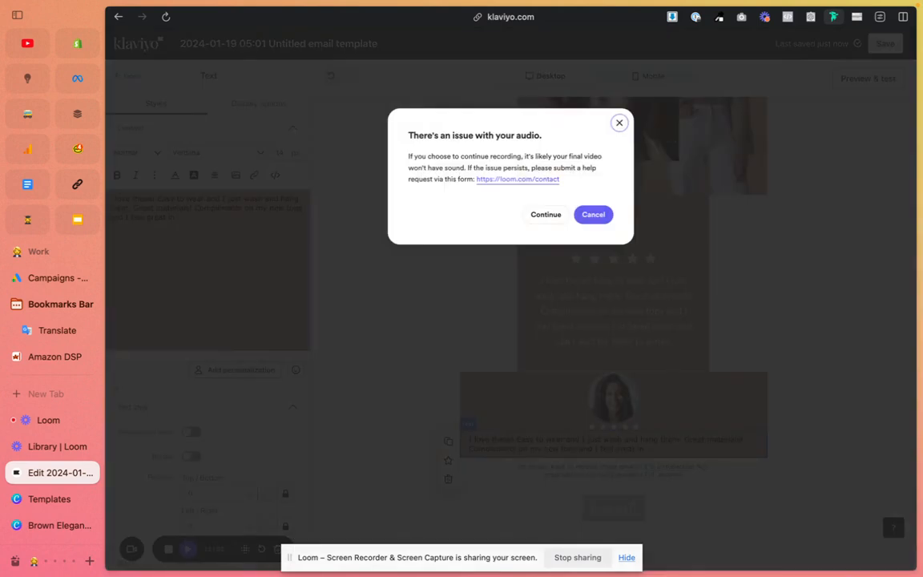
left_click(532, 211)
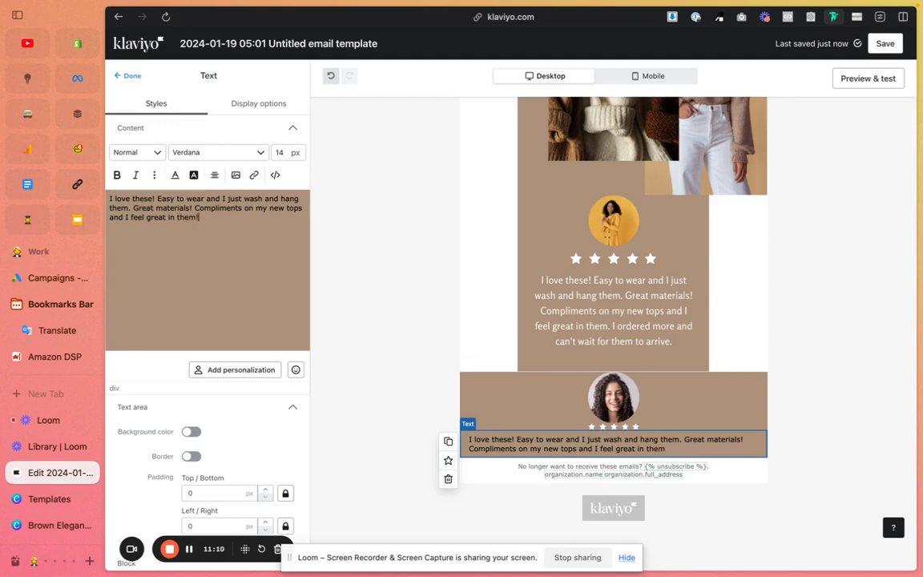
key("super+a")
left_click(214, 175)
left_click(234, 195)
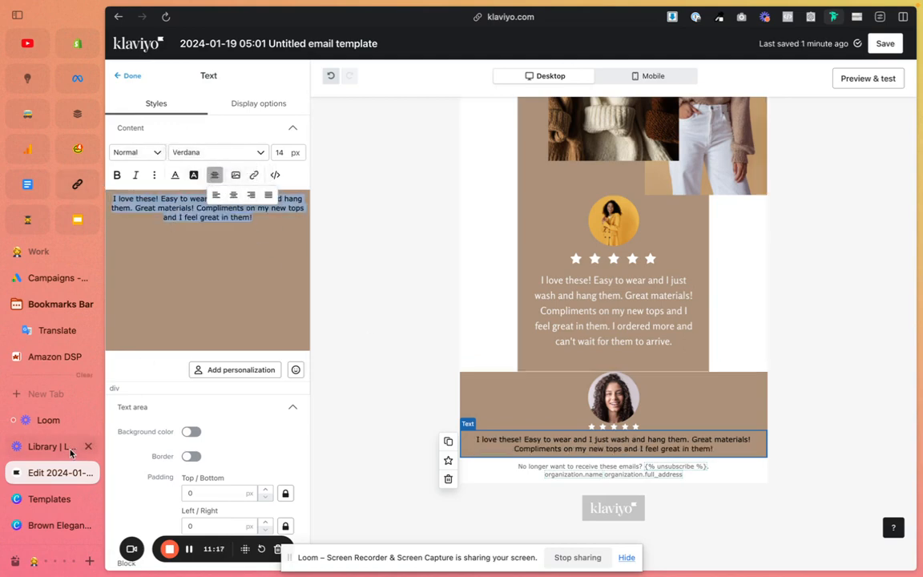
Step: Switch to Canva, apply the cream document color to the testimonial text, and copy its hex code #FAF0E7
left_click(40, 527)
double_click(659, 477)
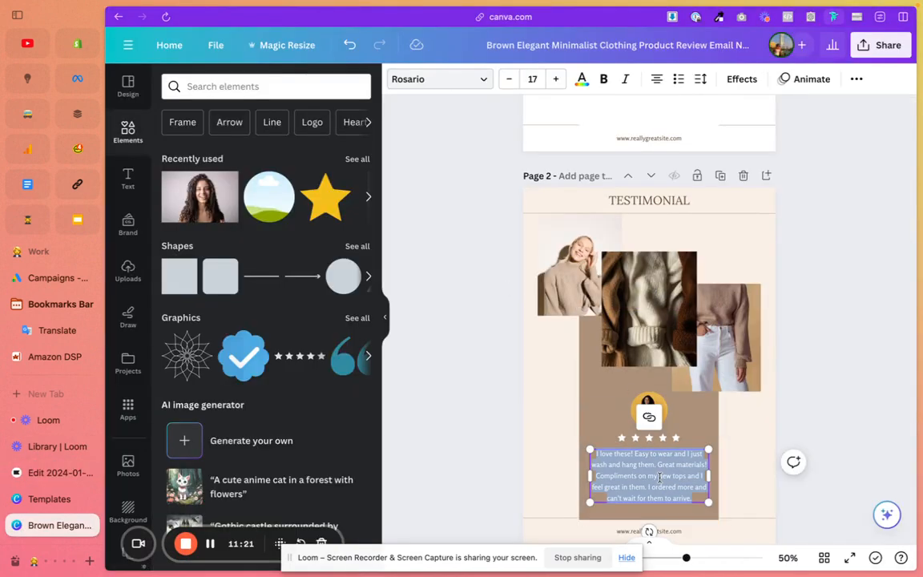
left_click(582, 79)
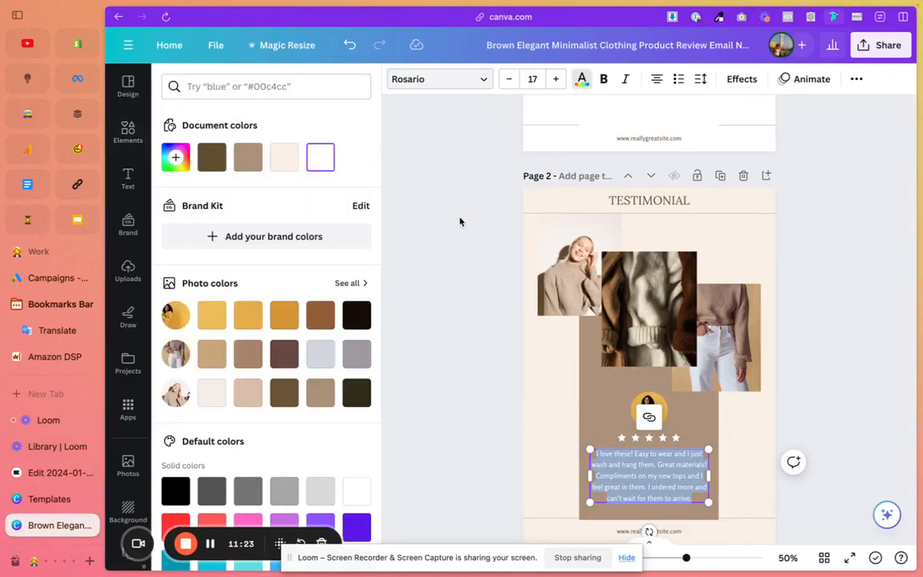
left_click(285, 157)
key("ctrl+c")
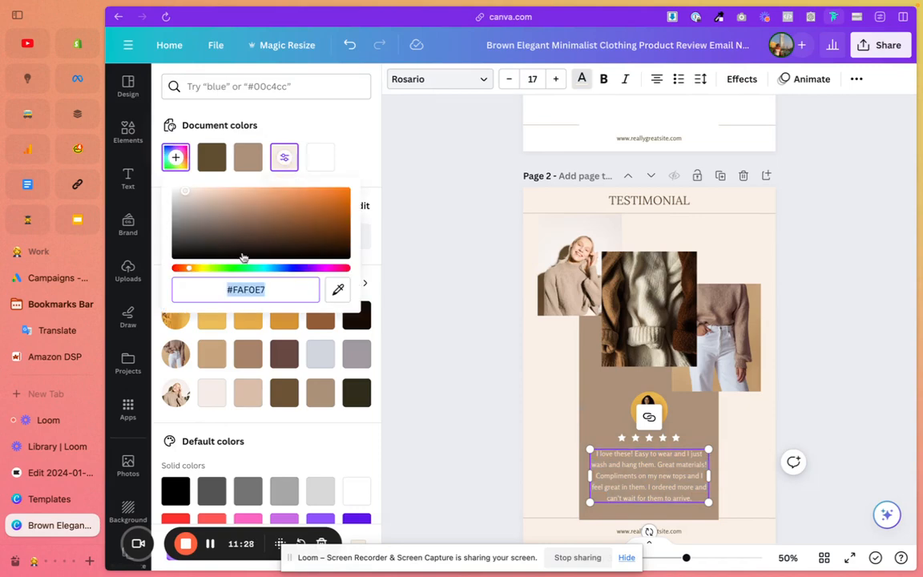
Step: Return to Klaviyo and set the review text's color to #FAF0E7
left_click(60, 473)
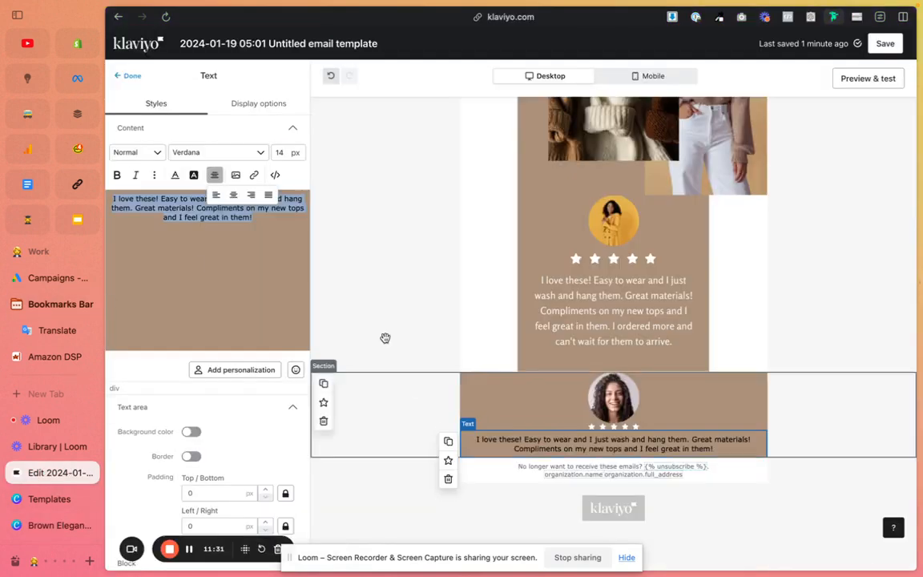
left_click(177, 174)
double_click(170, 253)
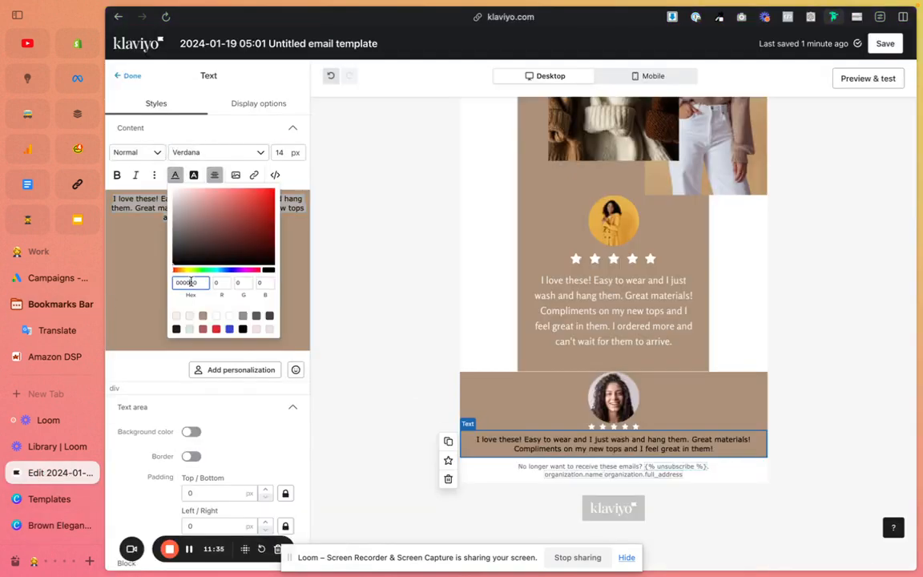
key("ctrl+v")
left_click(211, 342)
Step: Set the review text block's left and right padding to 50 px
scroll(271, 409, "down", 3)
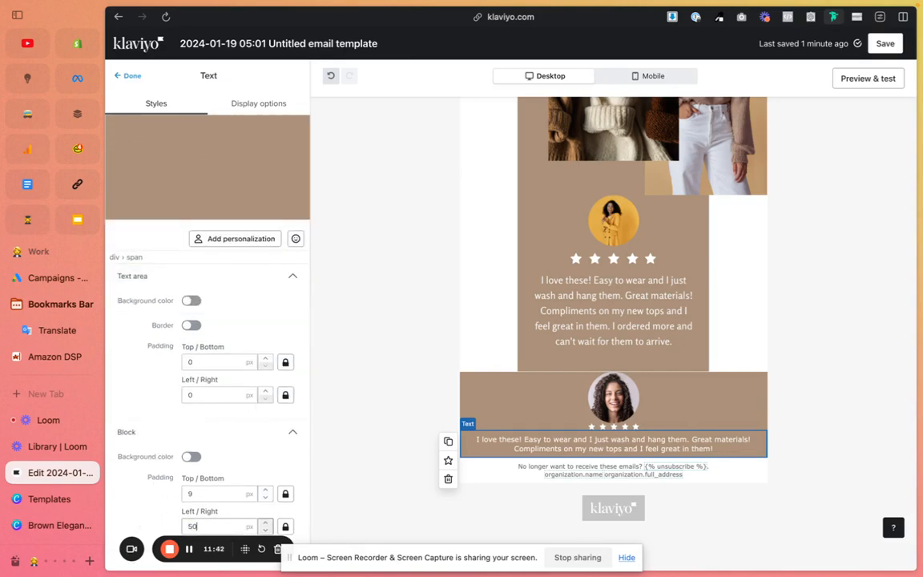
left_click(421, 404)
left_click(654, 437)
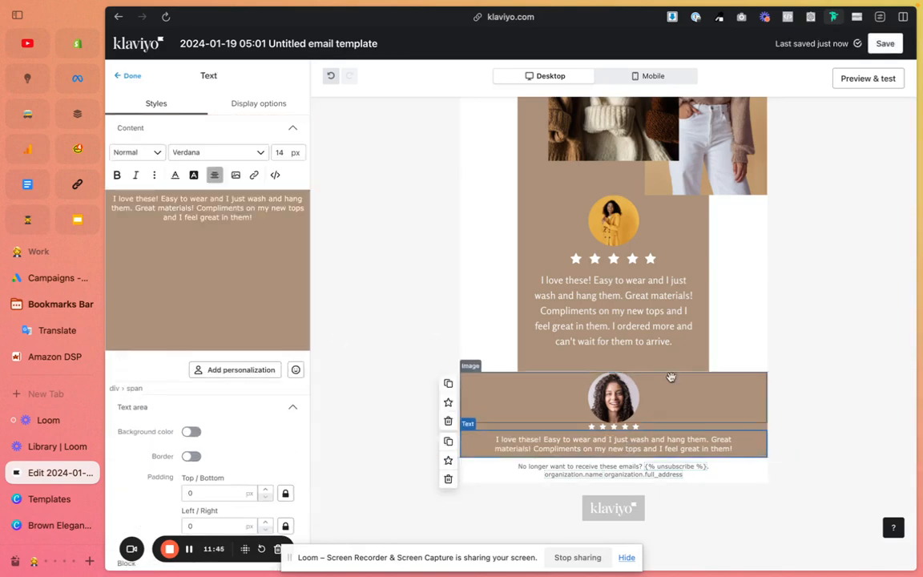
Step: Enable padding on the testimonial section and set its left and right padding to 50 px
left_click(796, 392)
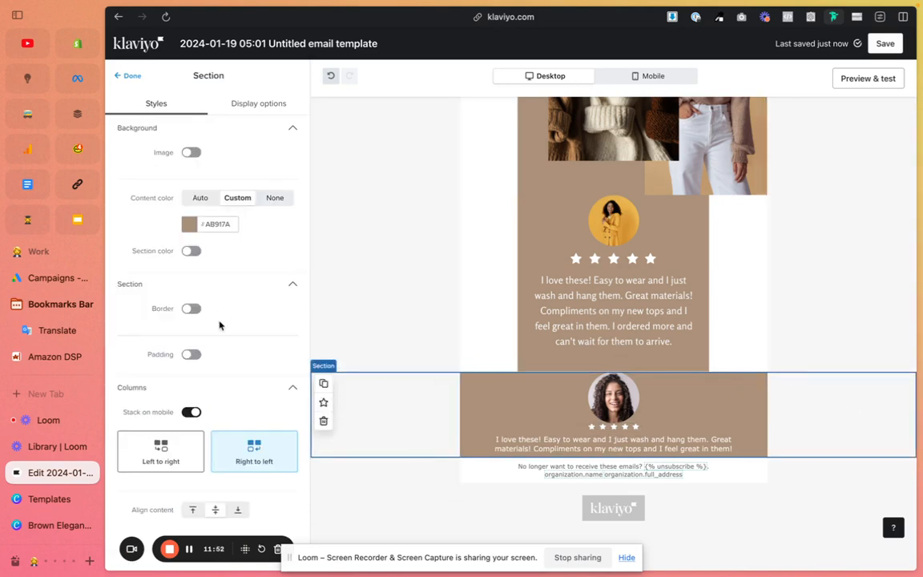
left_click(191, 354)
left_click_drag(211, 425, 165, 422)
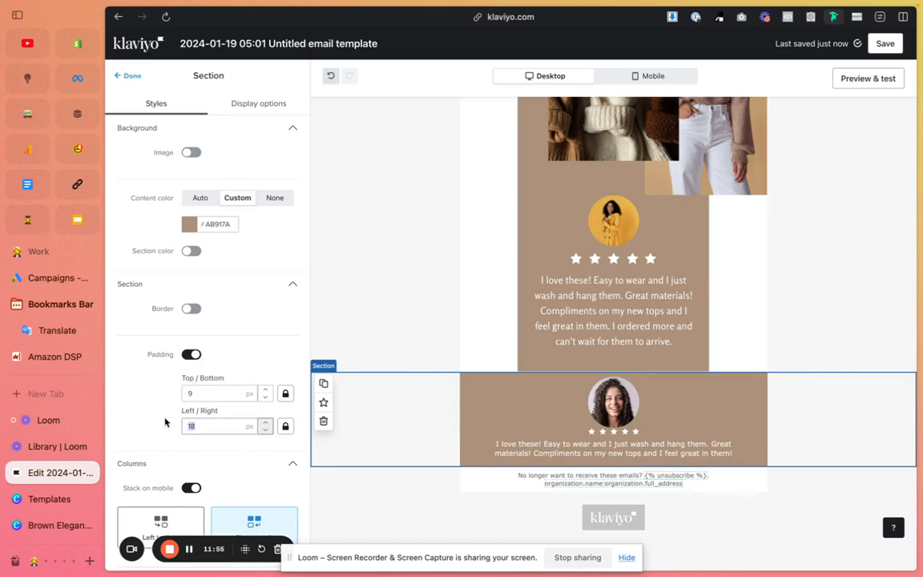
type("50")
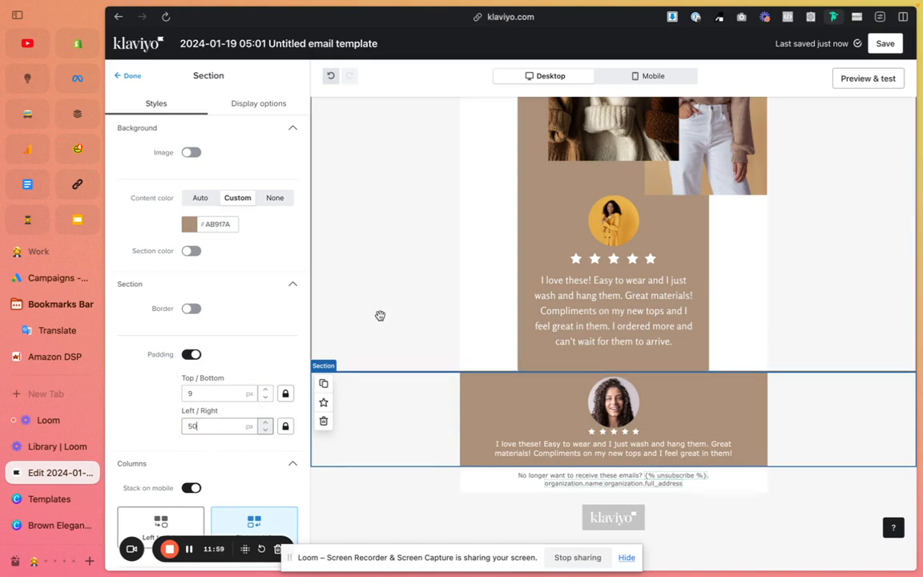
left_click(379, 315)
Step: Set the line height of the whole review text to 110%
left_click(630, 459)
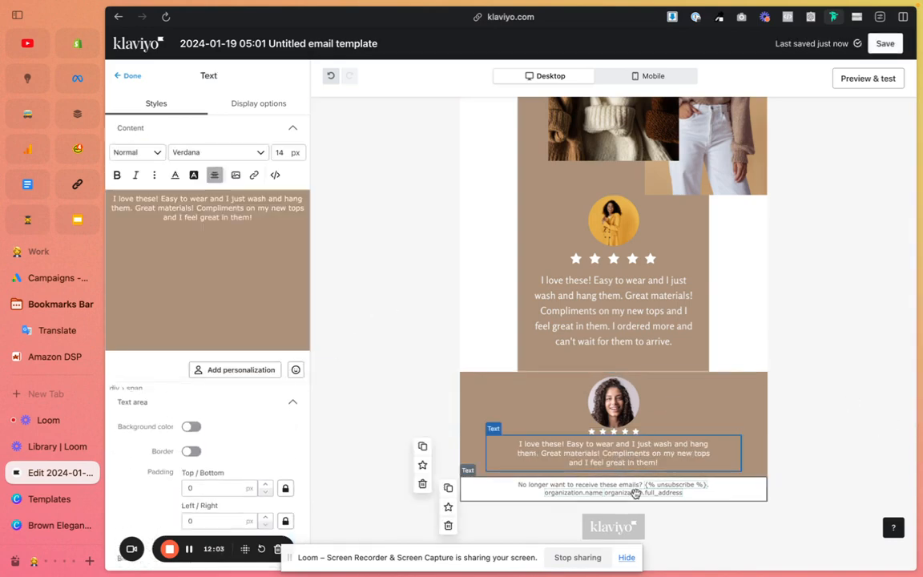
left_click_drag(261, 219, 112, 197)
left_click(154, 175)
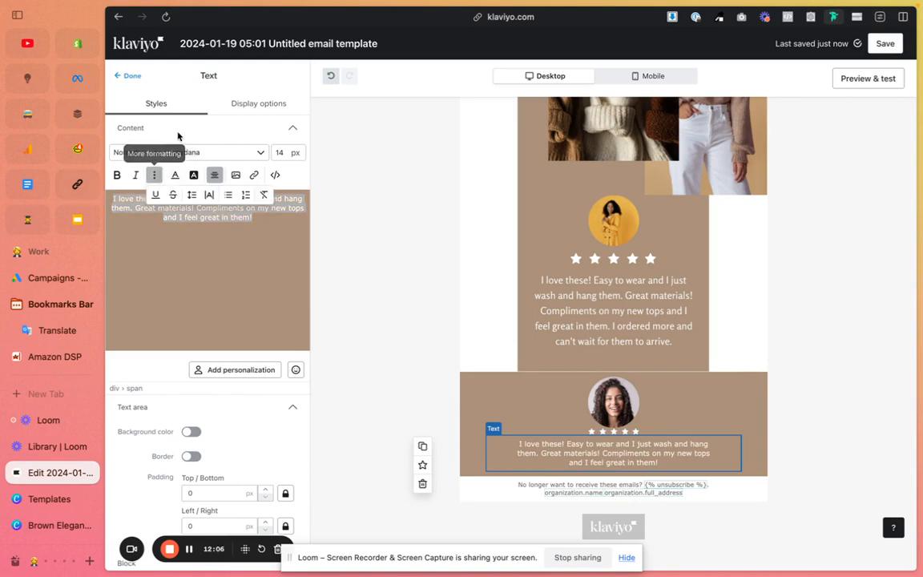
left_click(192, 195)
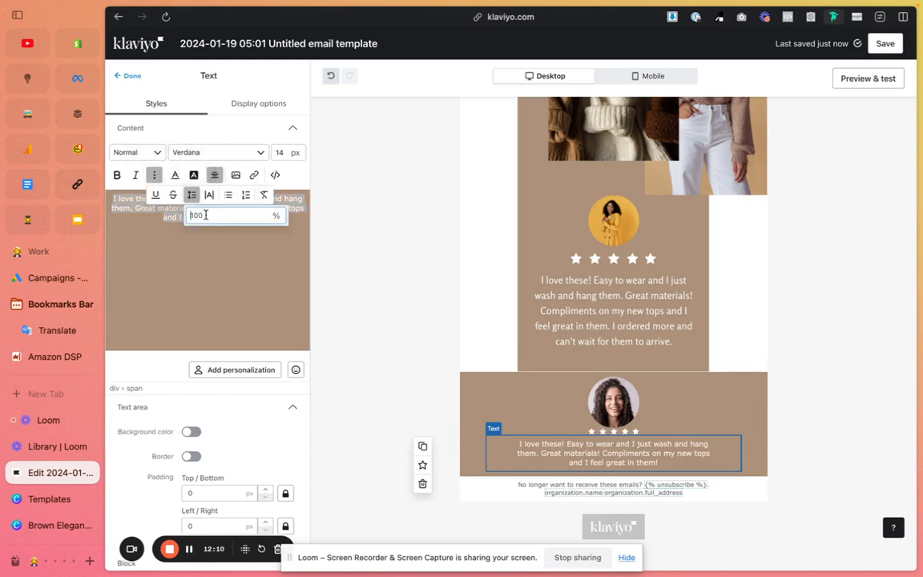
key("BackSpace")
key("BackSpace")
type("10")
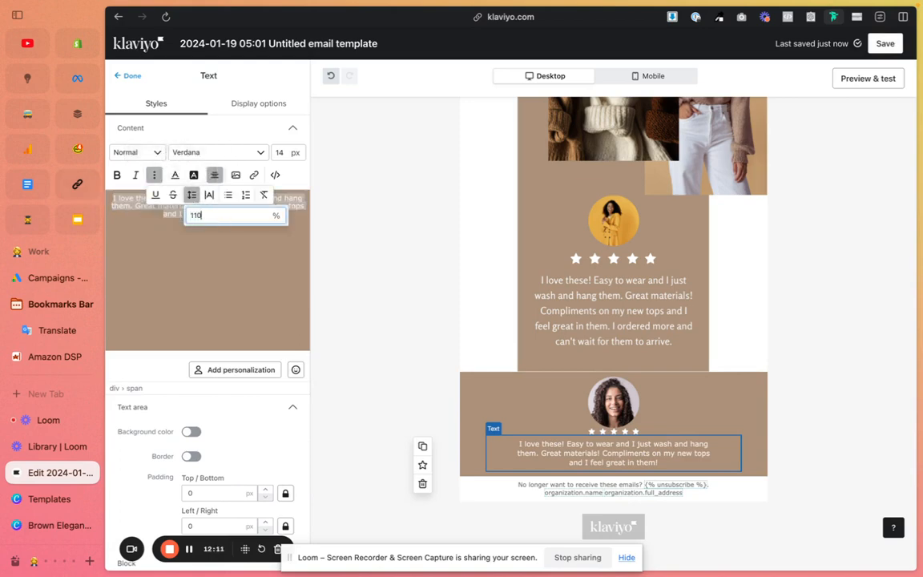
Step: Set the review text's character spacing to 1 px and its font size to 16 px
left_click(209, 195)
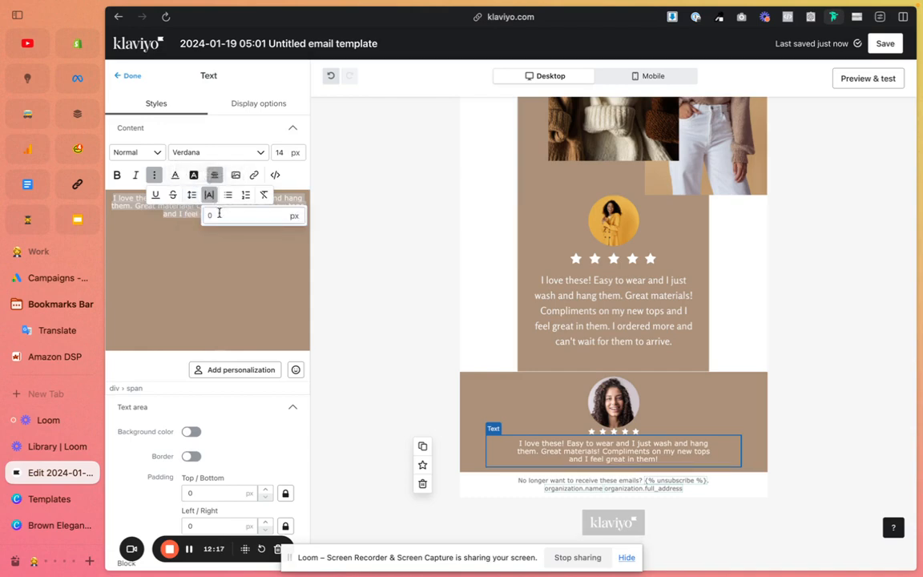
left_click_drag(219, 215, 185, 213)
type("1")
left_click(210, 248)
triple_click(208, 215)
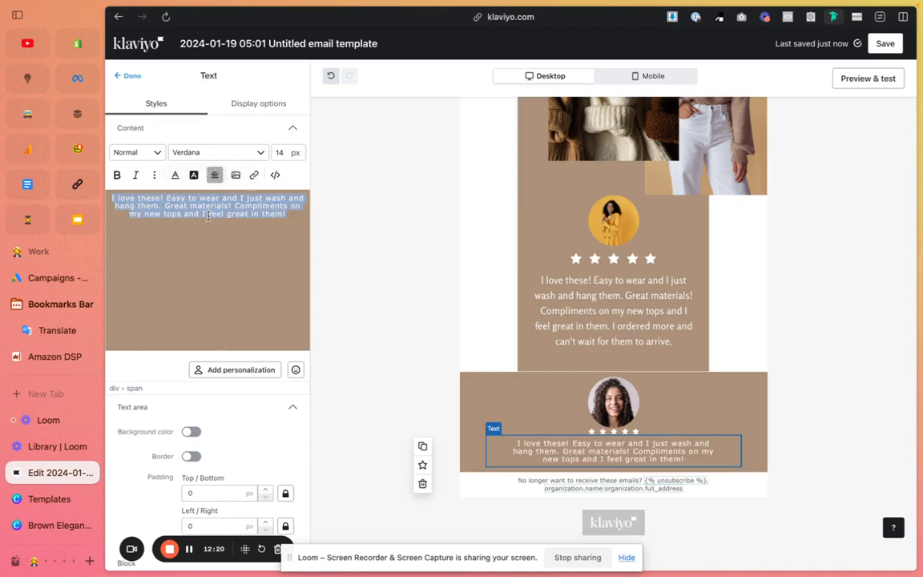
left_click(282, 153)
type("16")
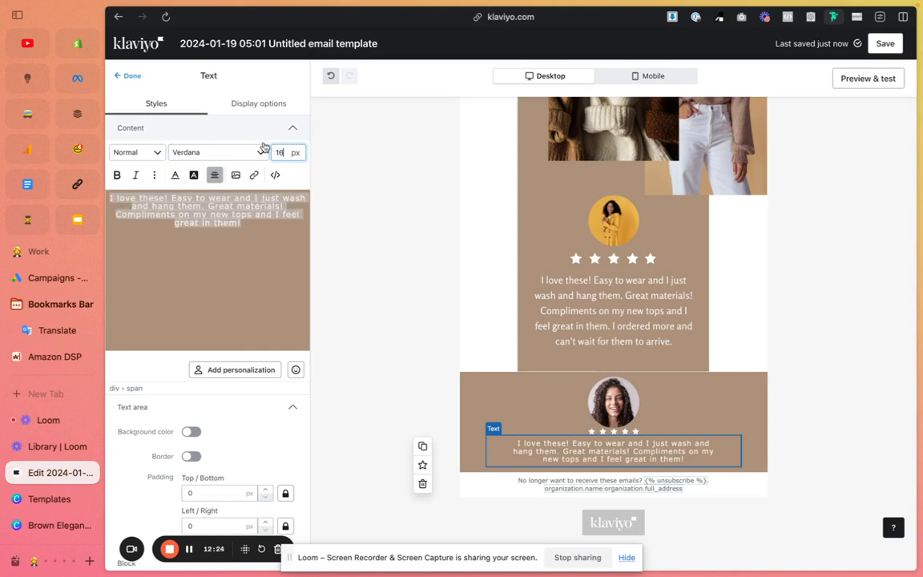
Step: Remove all formatting from the review text, and undo that removal
left_click(151, 176)
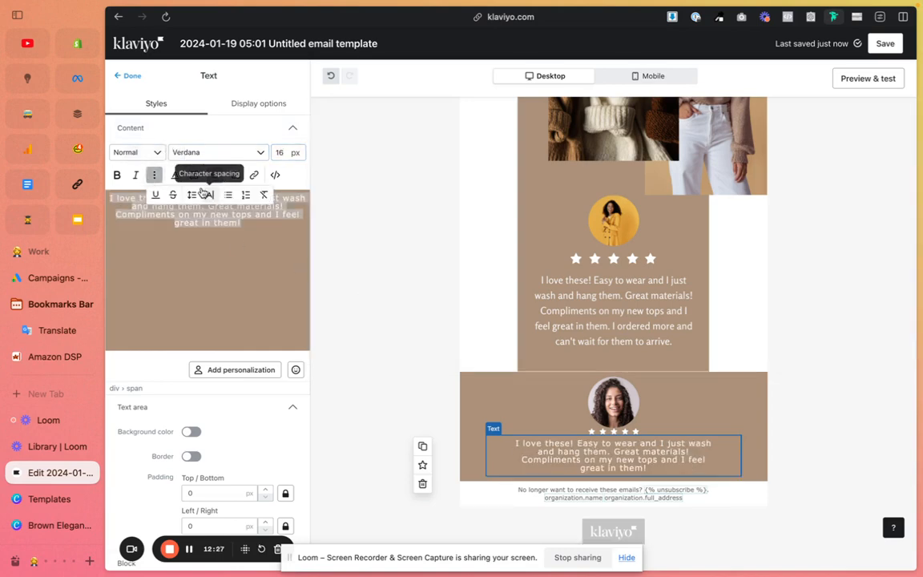
left_click(210, 195)
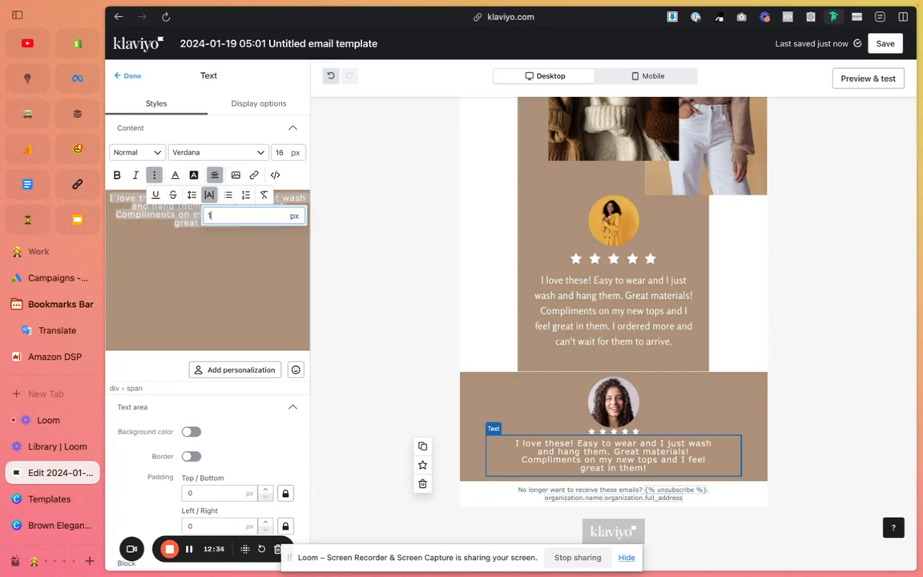
left_click(264, 197)
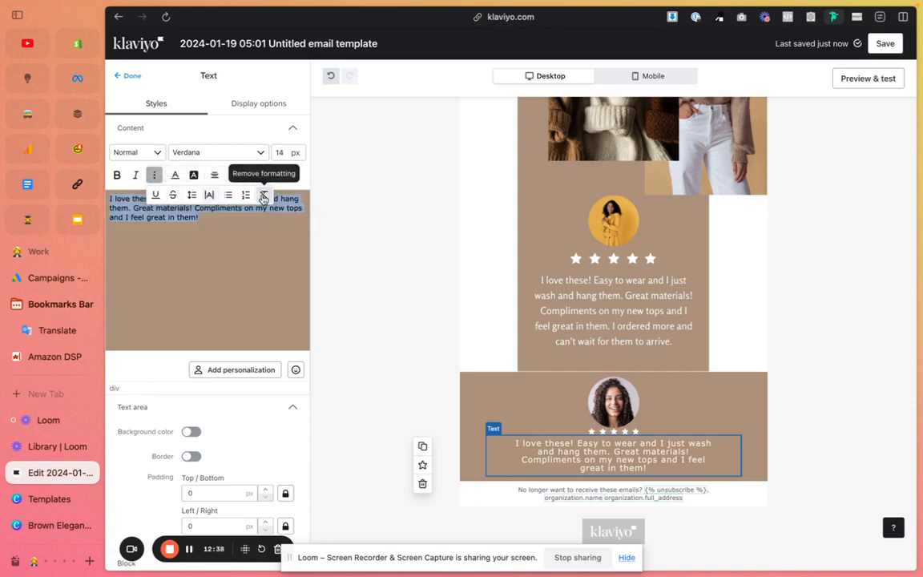
left_click(330, 77)
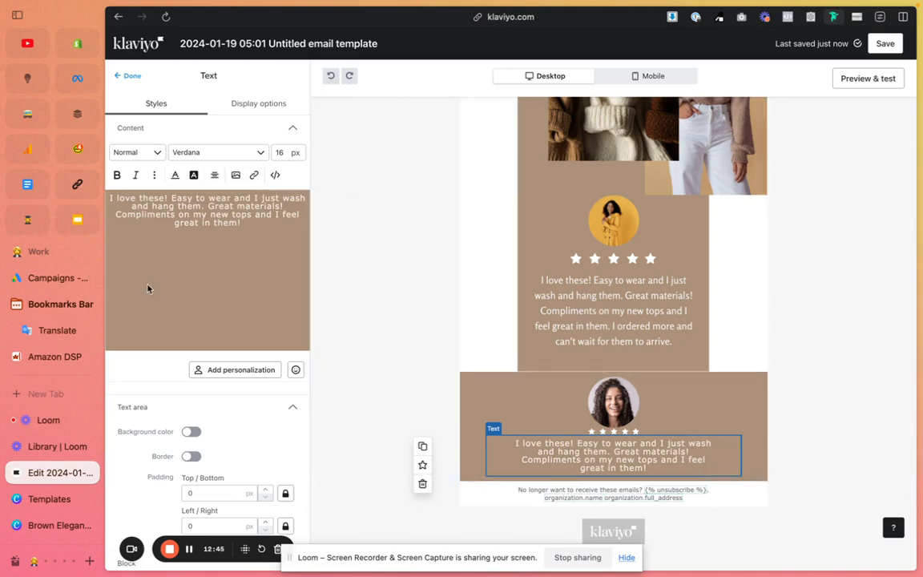
left_click(128, 75)
Step: Turn on image area padding for the circular portrait in the testimonial section
left_click(820, 404)
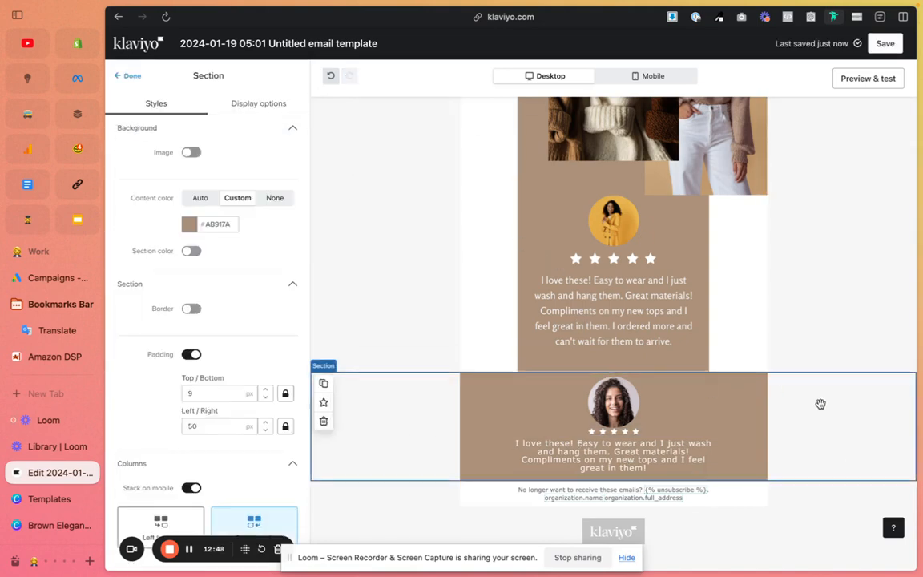
left_click(130, 77)
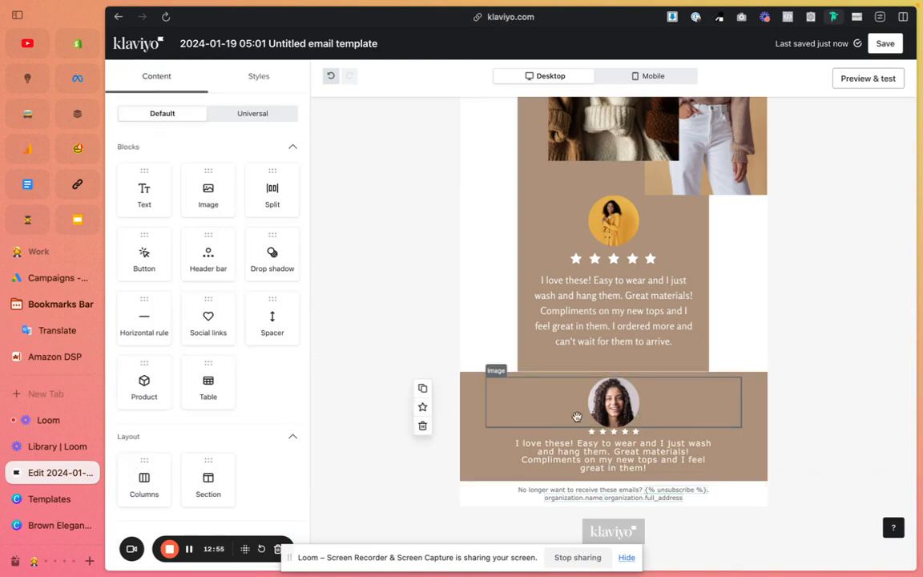
left_click(475, 404)
scroll(229, 363, "down", 5)
left_click(191, 399)
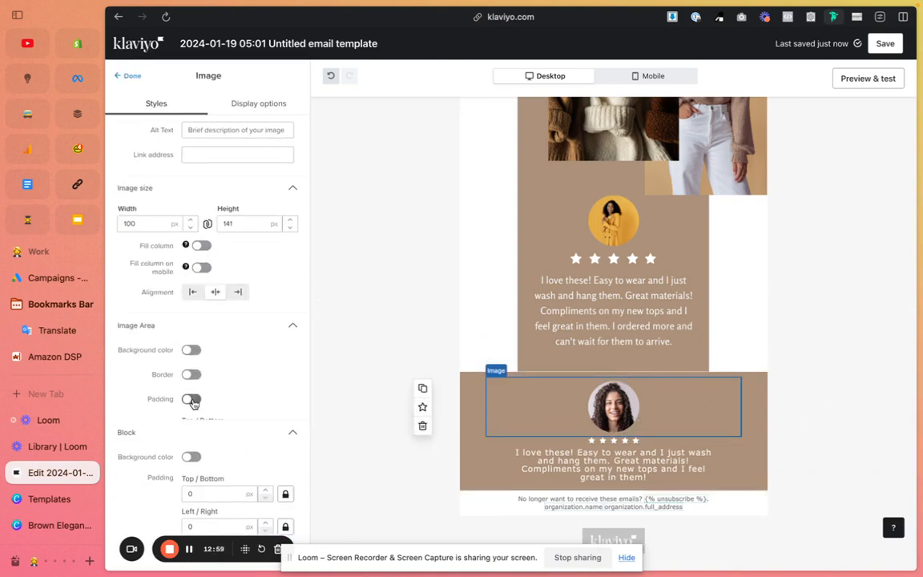
Step: Turn on image area padding for the star rating image below the portrait
left_click(638, 439)
scroll(236, 427, "down", 4)
scroll(237, 427, "down", 1)
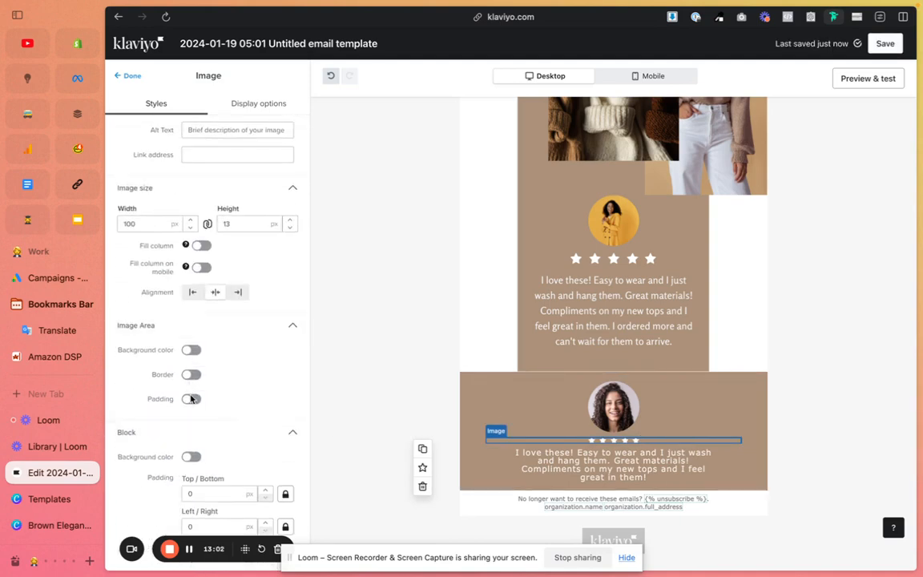
left_click(191, 398)
left_click(855, 400)
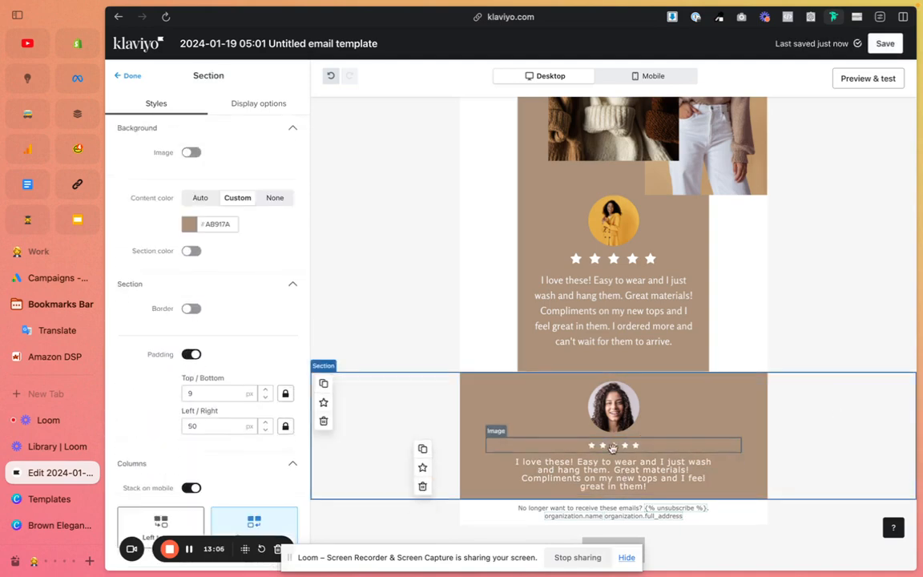
Step: Set the star rating image's width to 130 px
left_click(614, 444)
left_click_drag(137, 412, 122, 411)
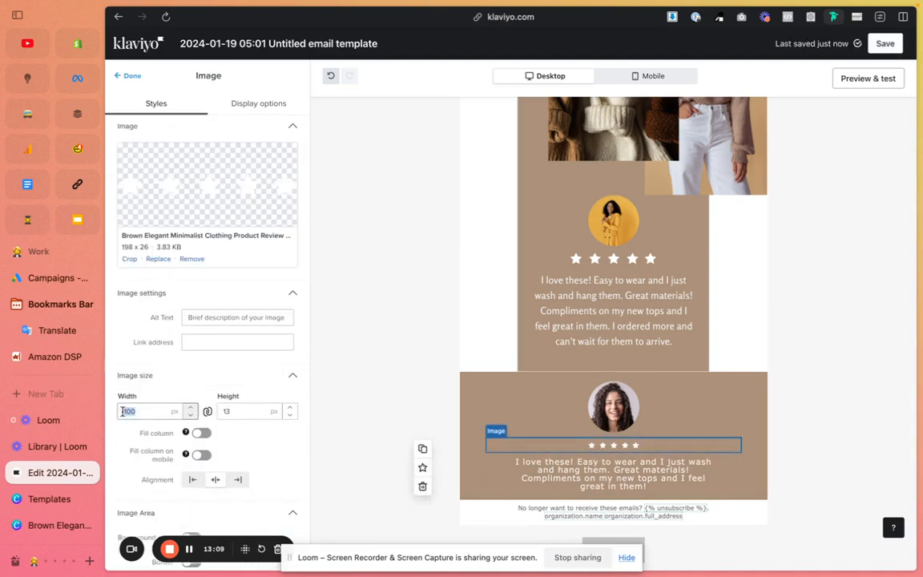
type("150")
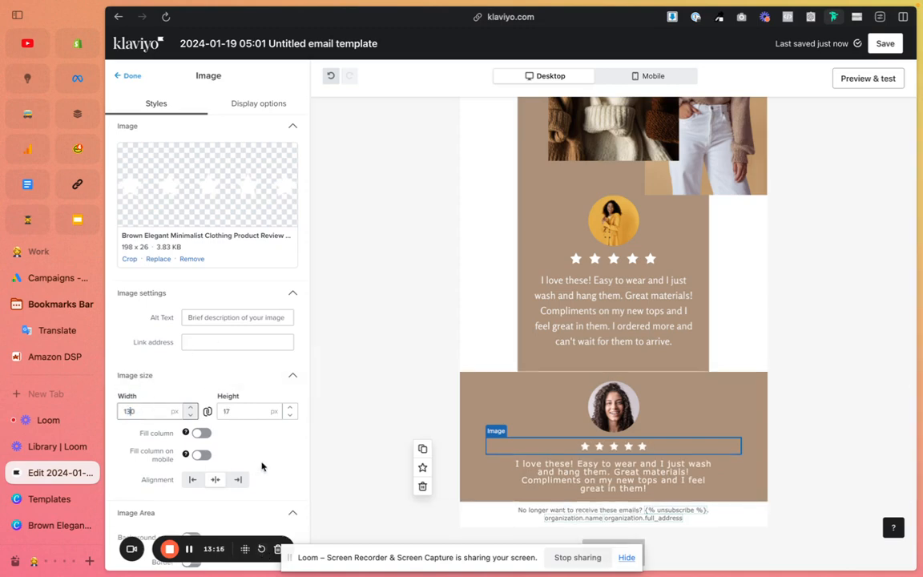
left_click(830, 423)
Step: Set the review text's font size to 20 px
left_click(663, 487)
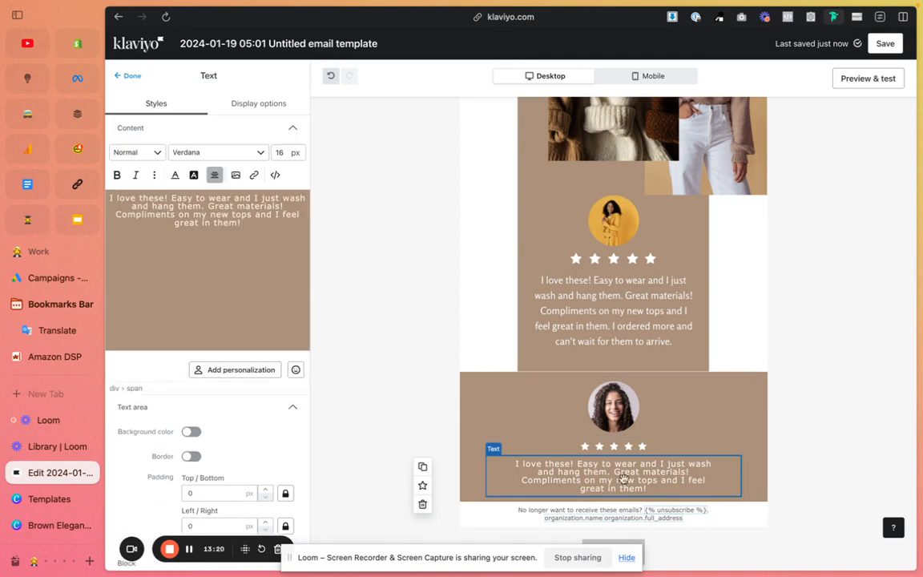
triple_click(171, 216)
left_click(282, 150)
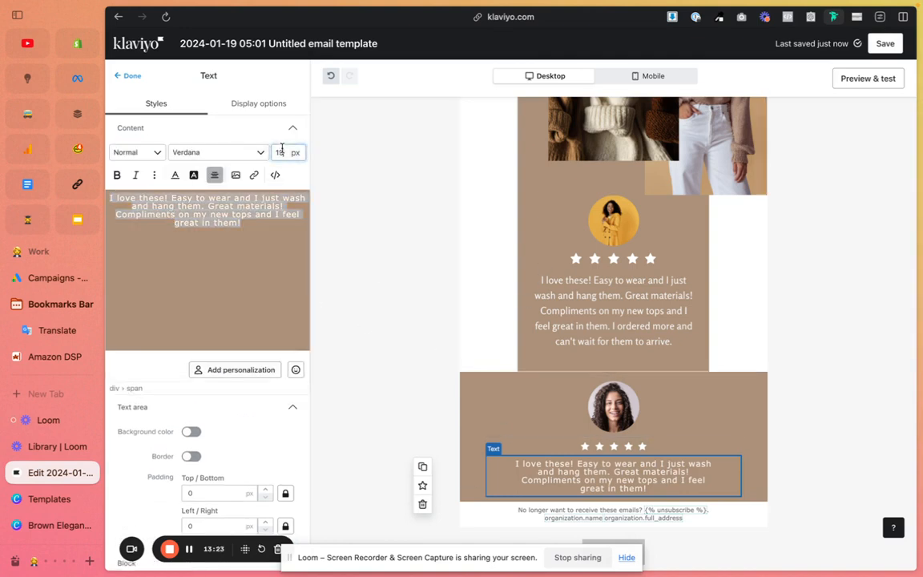
type("20")
left_click(276, 288)
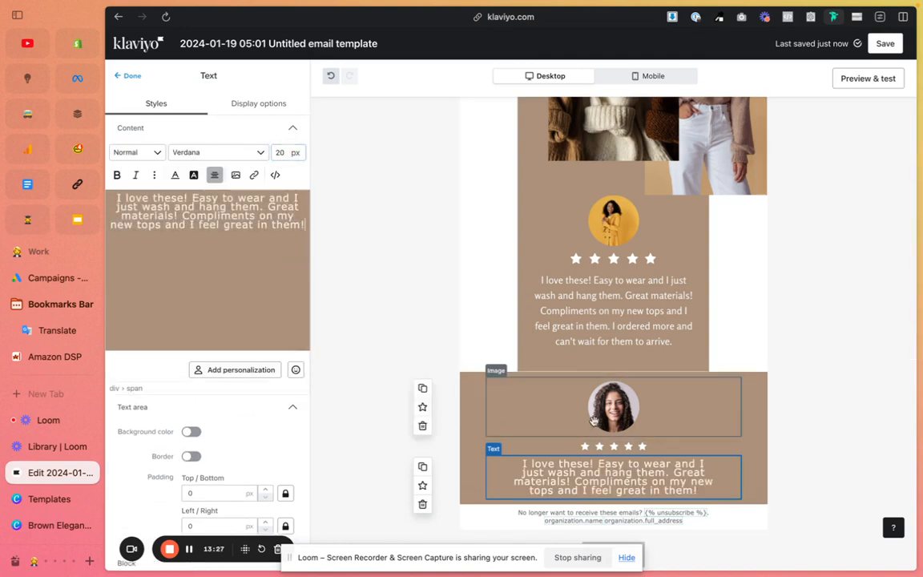
Step: Set the character spacing of the whole review text to 0 px
left_click_drag(305, 226, 118, 198)
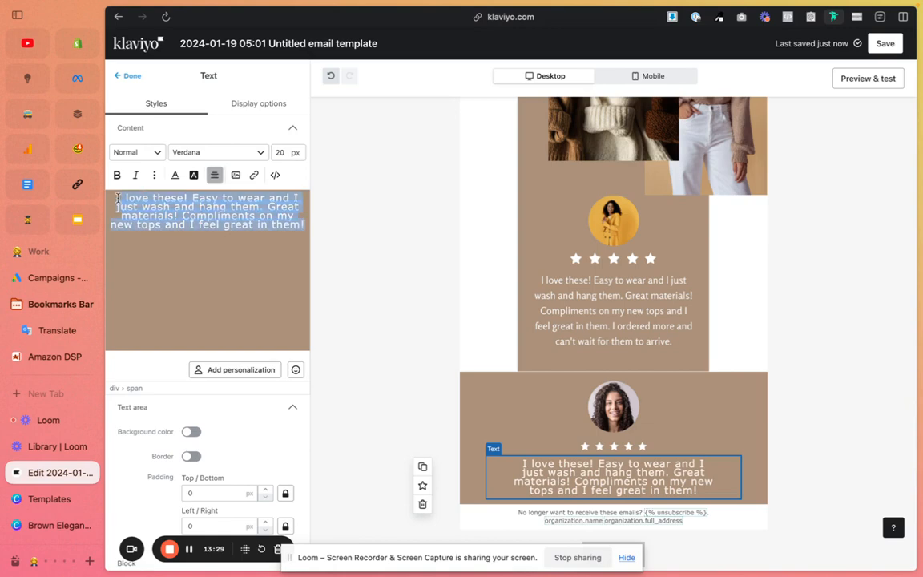
left_click(153, 175)
left_click(211, 198)
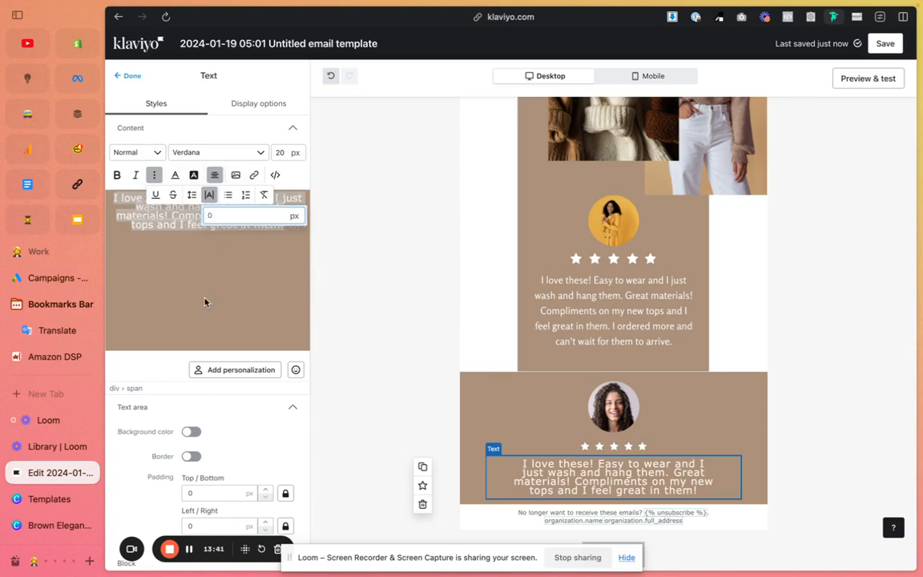
left_click(187, 273)
Step: Set the review text's font size to 18 px and finish editing the block
triple_click(241, 217)
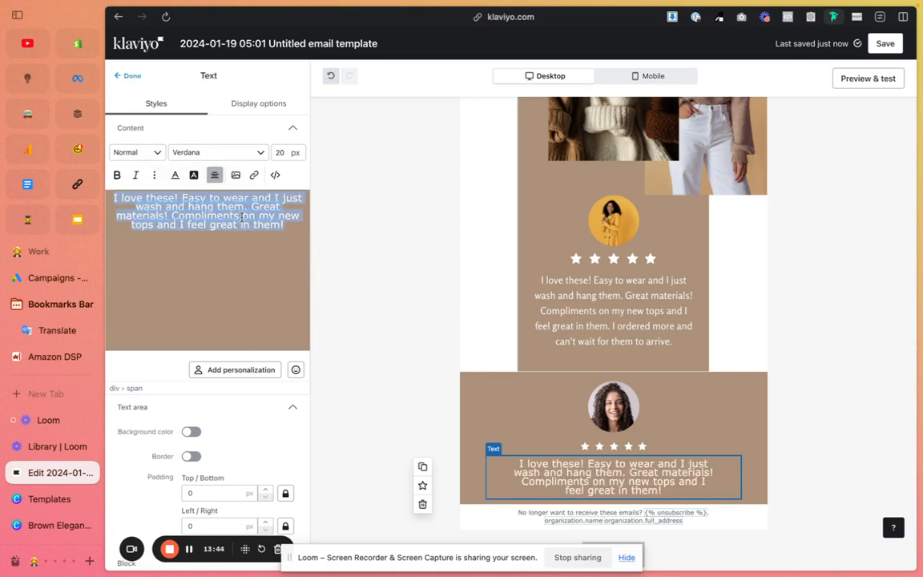
left_click(281, 153)
key("BackSpace")
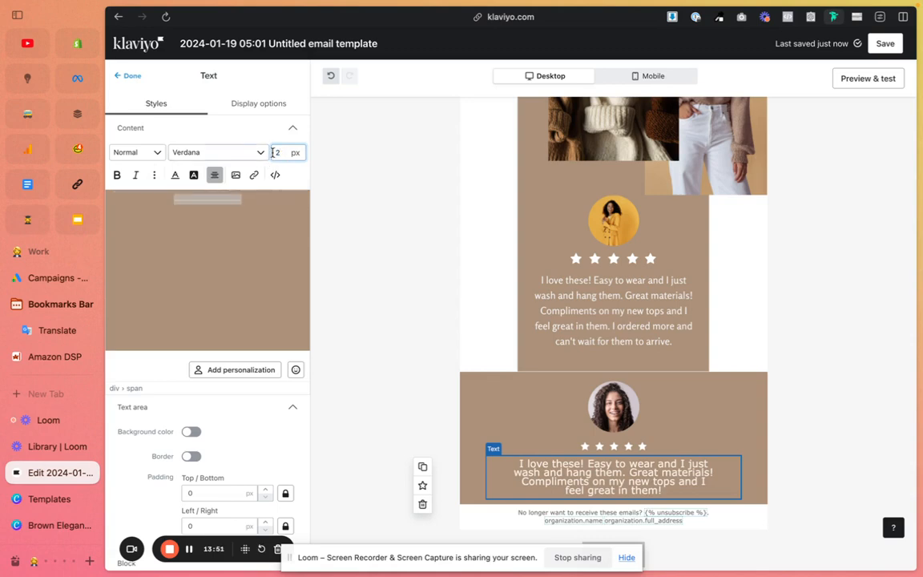
type("18")
left_click(278, 188)
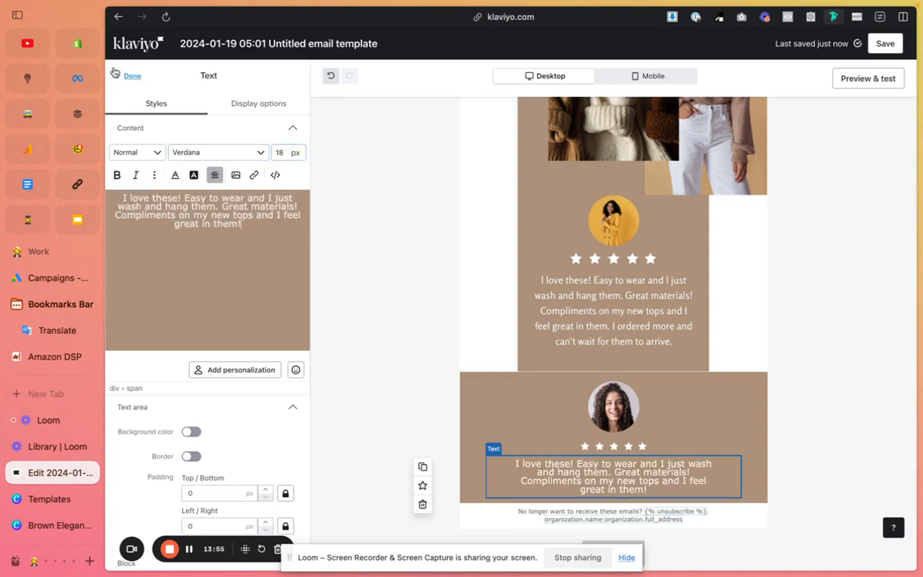
left_click(122, 76)
Step: Set the testimonial section's left and right padding to 100 px
left_click(748, 378)
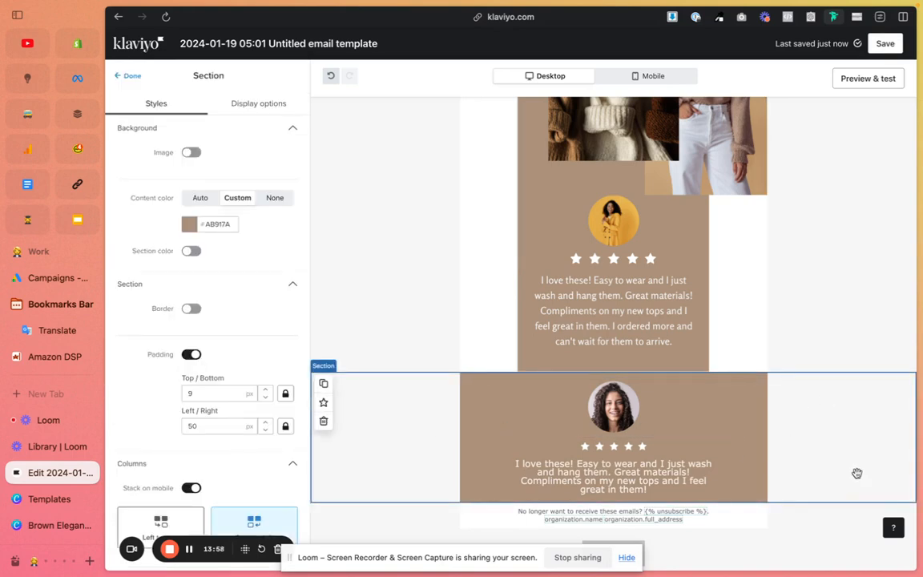
scroll(288, 415, "down", 2)
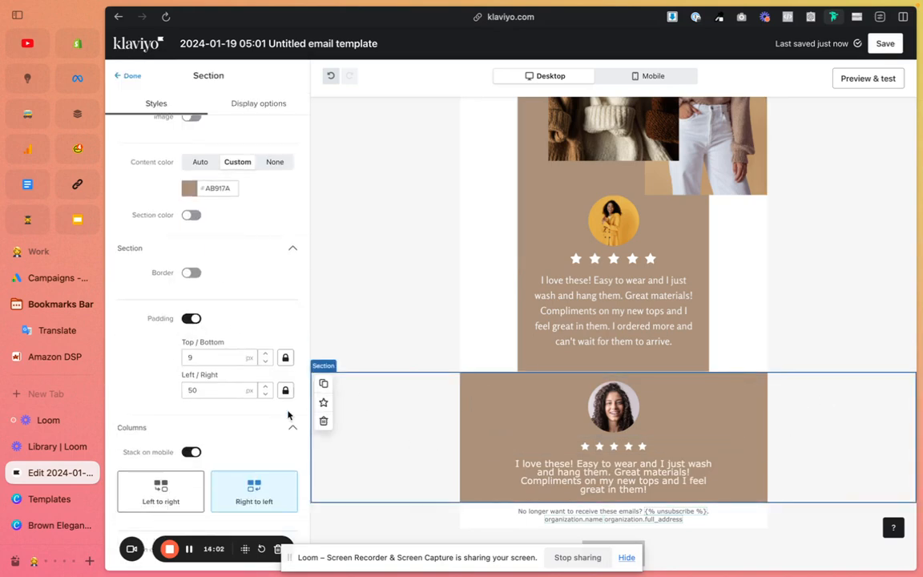
scroll(217, 311, "up", 2)
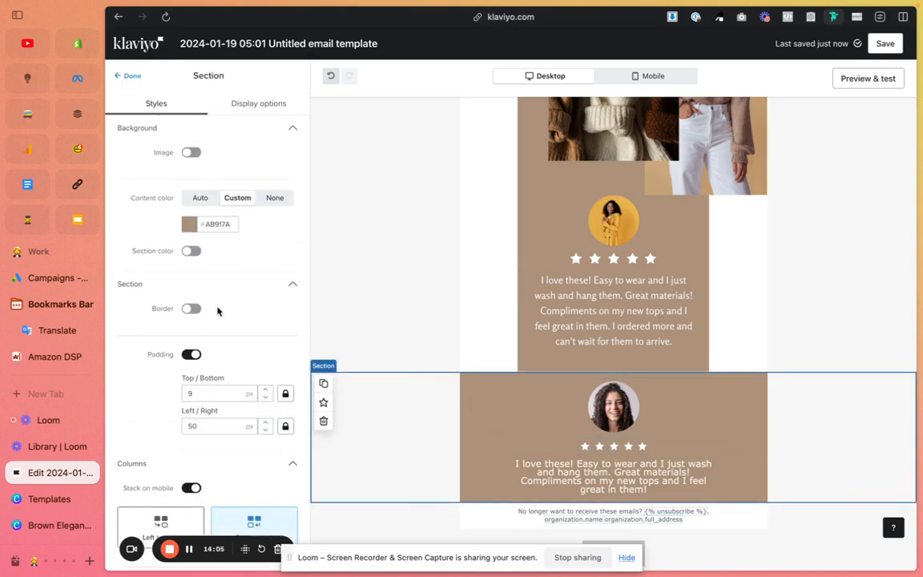
left_click(129, 75)
left_click(545, 469)
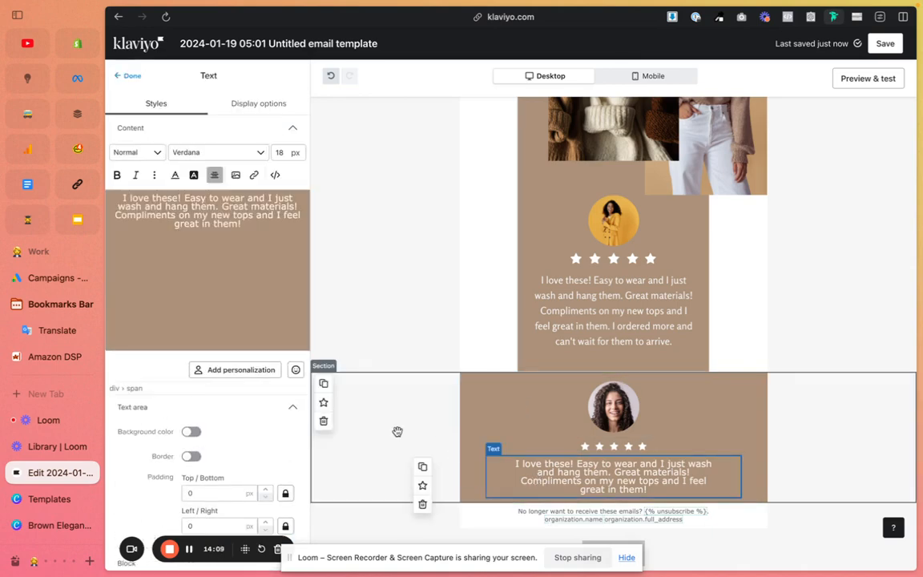
left_click(398, 431)
left_click_drag(210, 425, 144, 429)
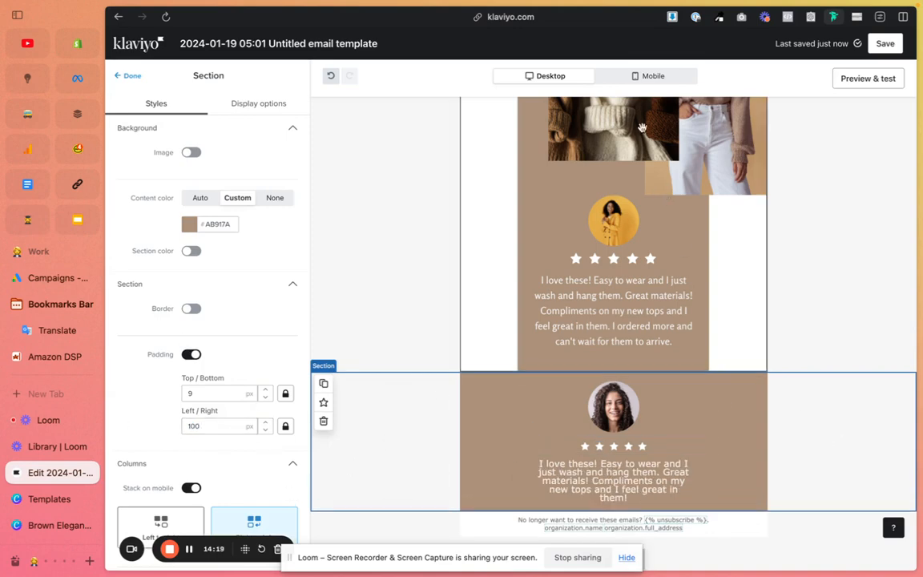
Step: In the mobile view, make the review text block full width on mobile
left_click(646, 76)
left_click(547, 294)
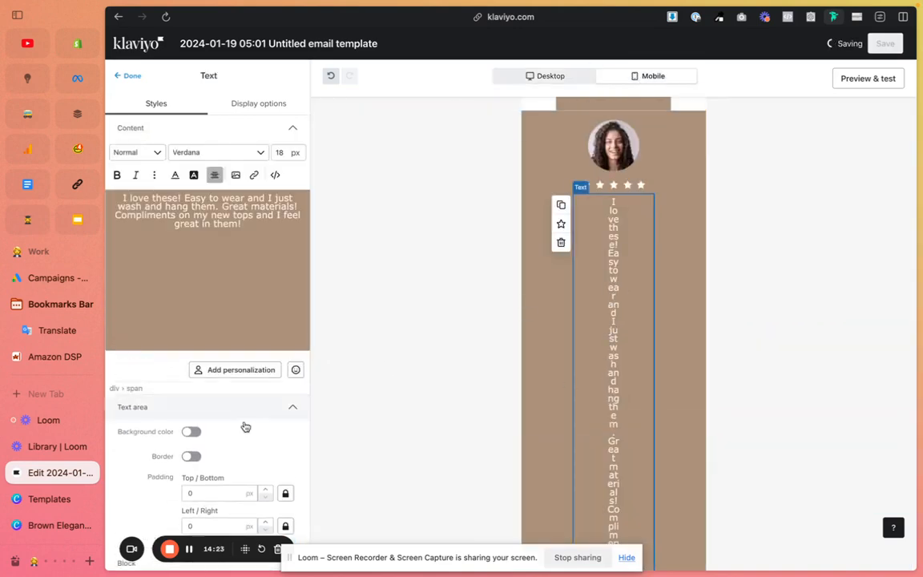
scroll(233, 449, "down", 3)
left_click_drag(207, 545, 135, 367)
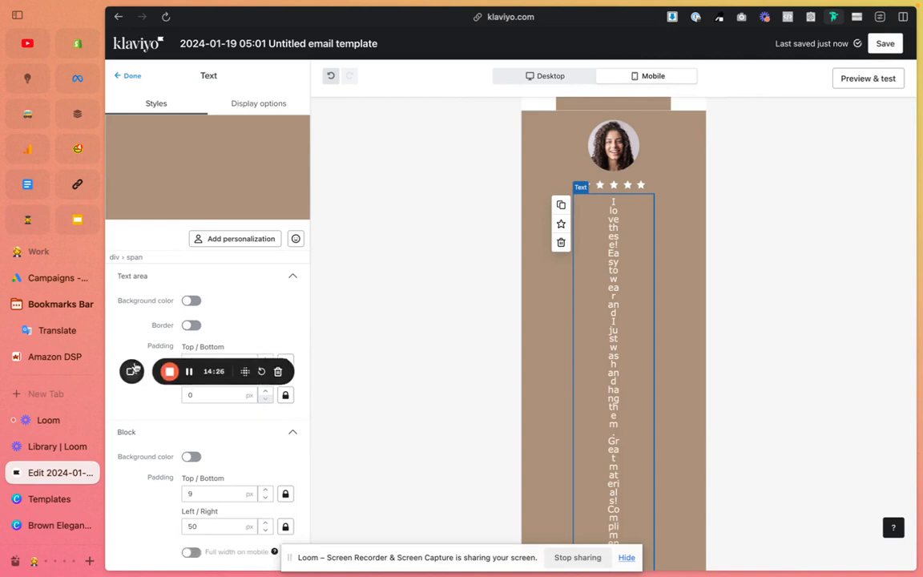
left_click(192, 553)
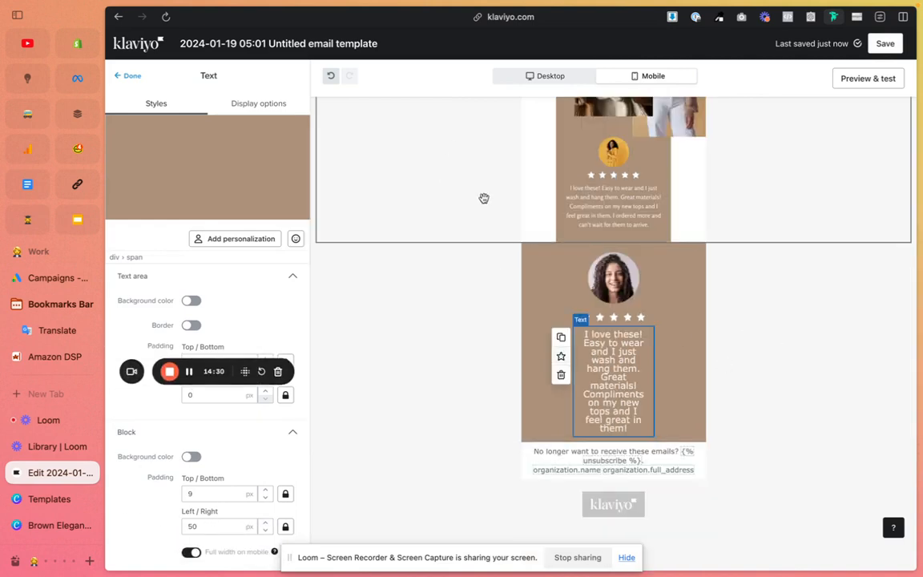
Step: Set the testimonial section's left and right padding to 50 px and, back in the desktop view, its content color to None
left_click(412, 400)
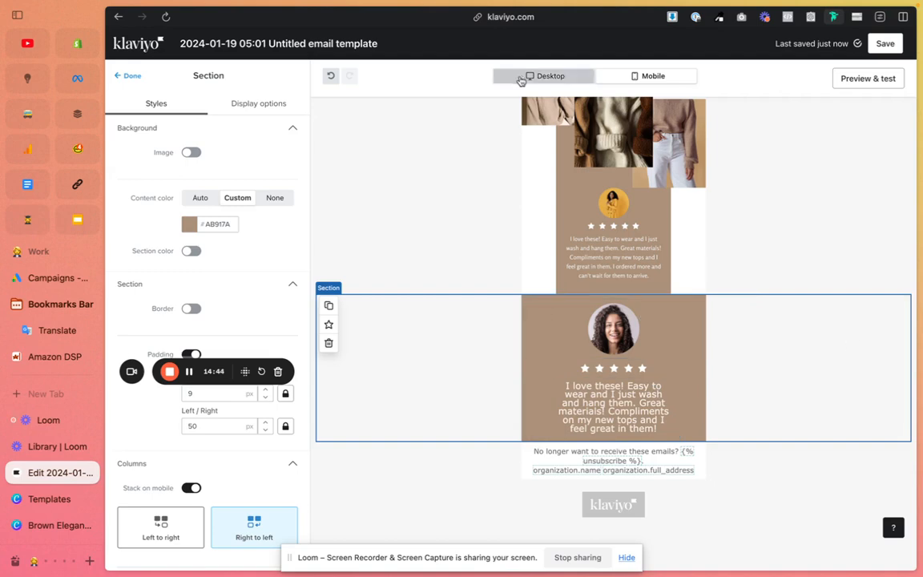
left_click(520, 78)
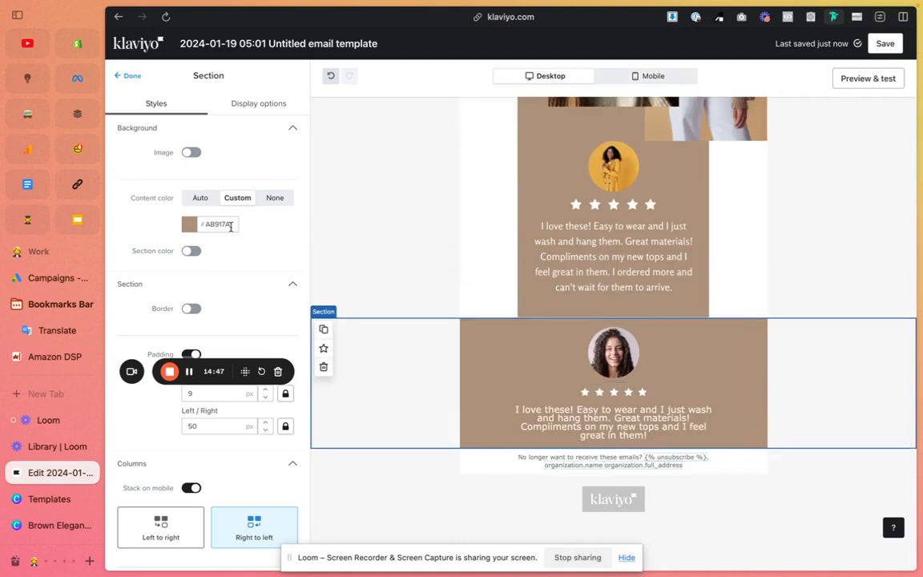
left_click(273, 199)
left_click(128, 76)
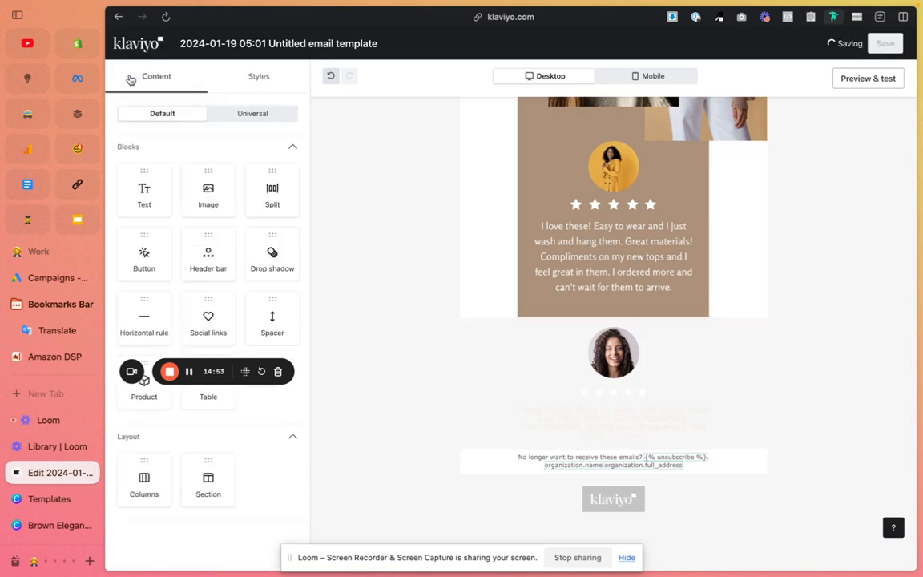
Step: Give the lower testimonial's portrait image block a #AB917A brown block background
left_click(578, 336)
left_click_drag(178, 364, 179, 527)
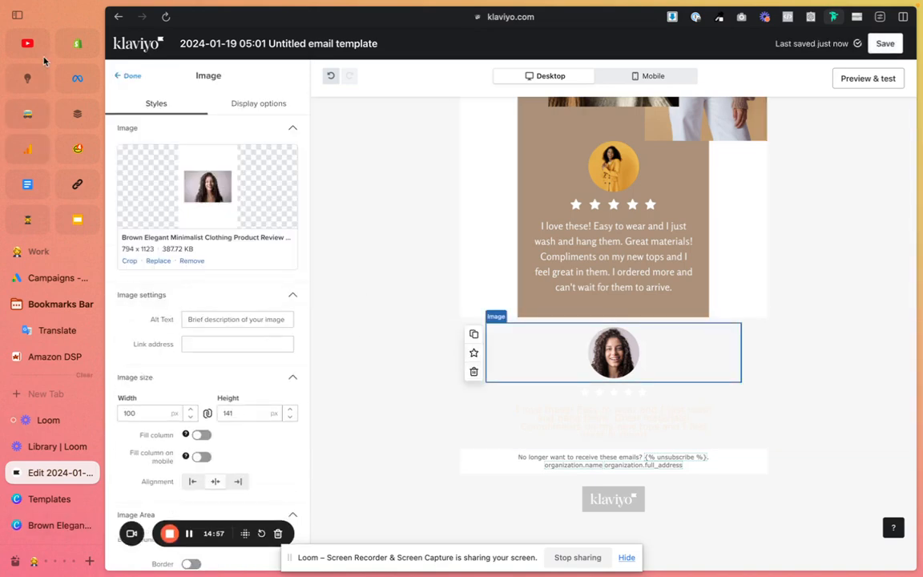
left_click(17, 16)
scroll(95, 455, "down", 3)
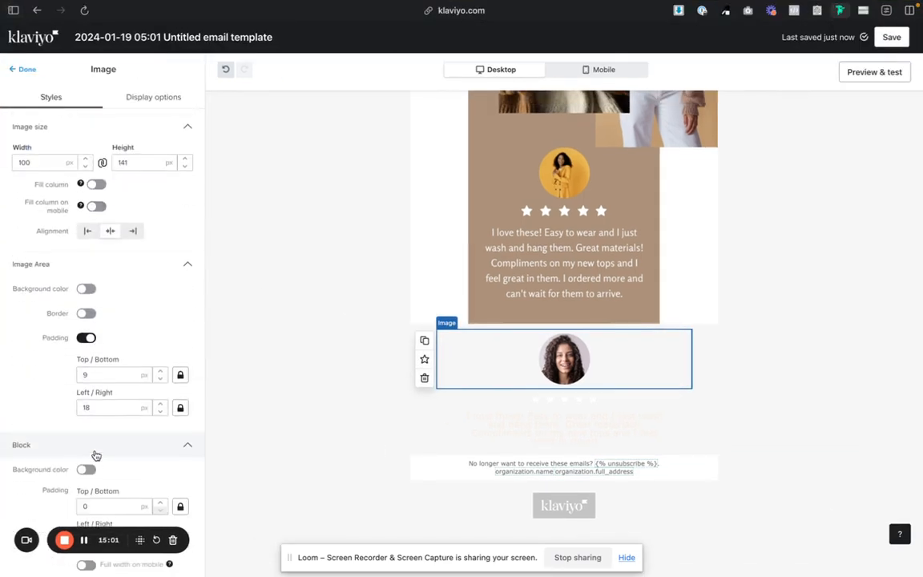
left_click(86, 282)
left_click(86, 282)
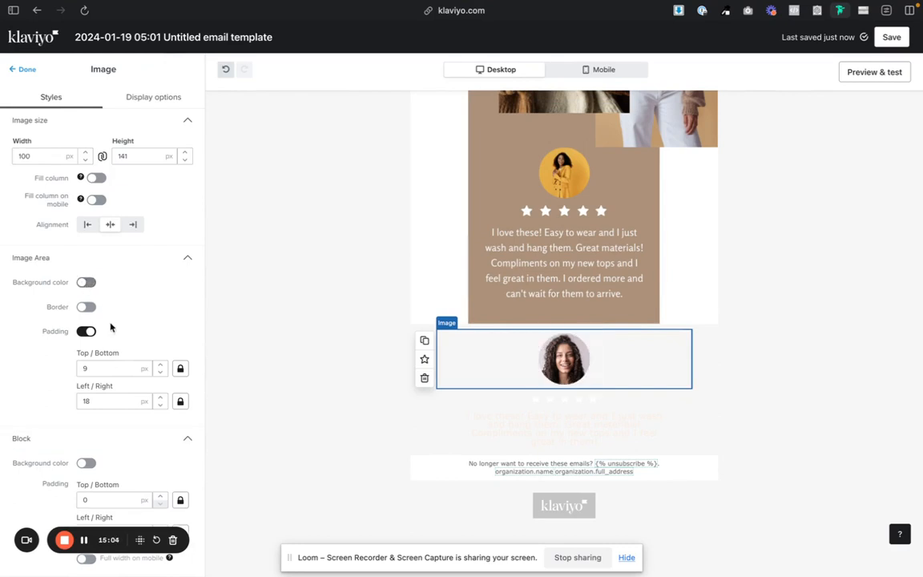
left_click(86, 462)
left_click(137, 462)
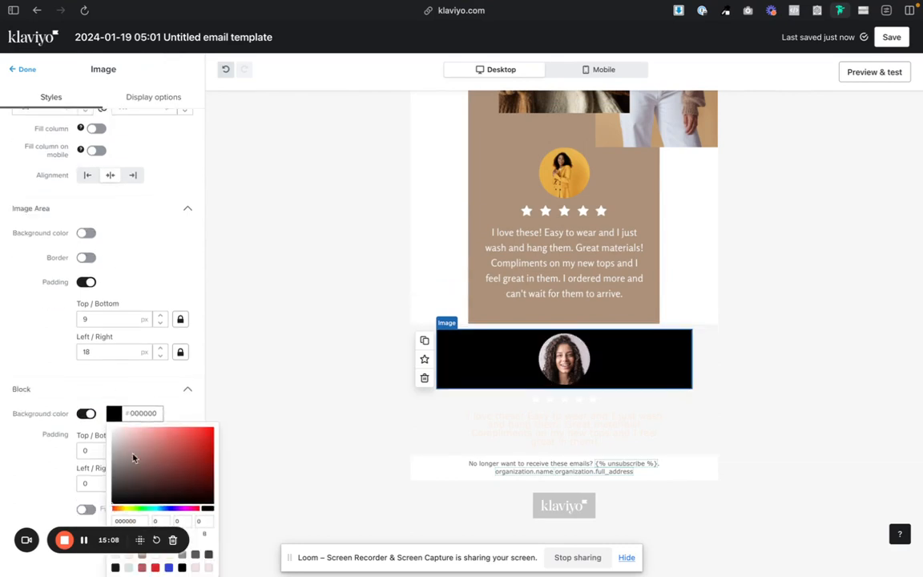
left_click(142, 557)
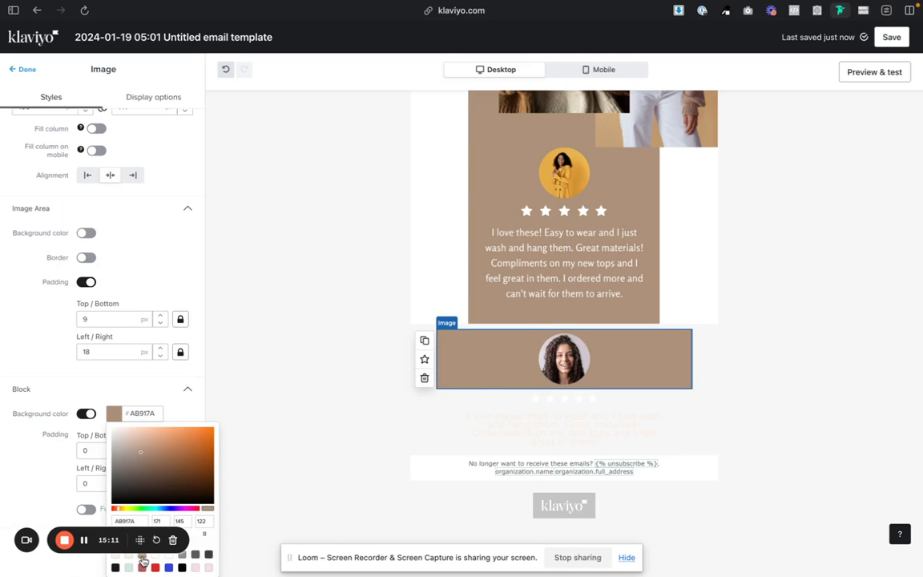
Step: Give the star rating image block the same #AB917A brown block background as the portrait
left_click(650, 404)
scroll(141, 459, "down", 4)
left_click_drag(95, 531, 53, 47)
scroll(133, 531, "down", 4)
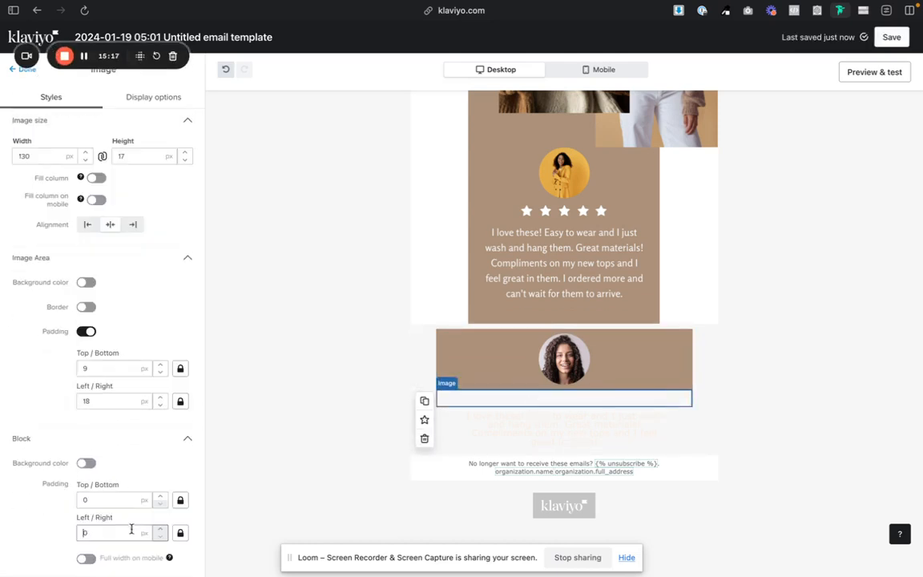
left_click(87, 463)
left_click(143, 463)
scroll(136, 538, "down", 1)
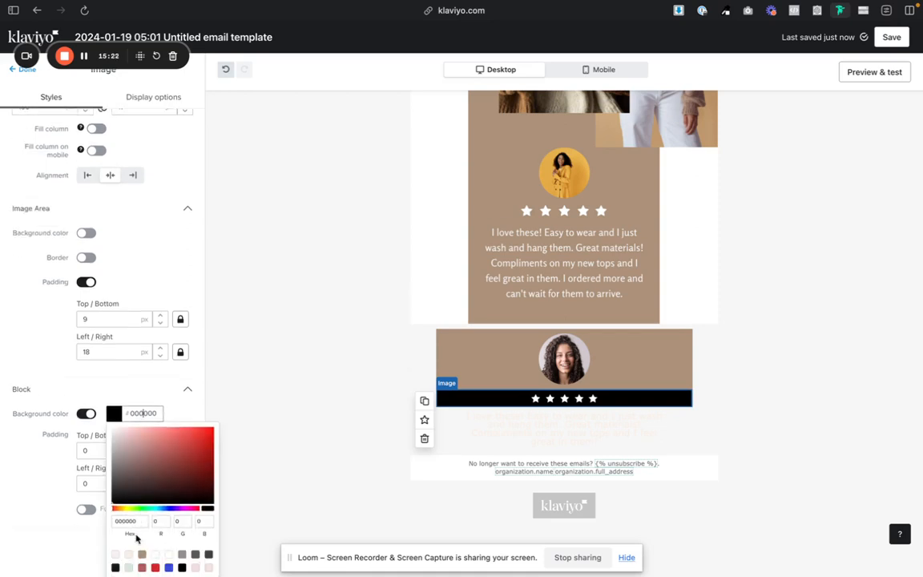
left_click(180, 555)
Step: Give the review text block a #AB917A brown block background matching the images above it
left_click(553, 433)
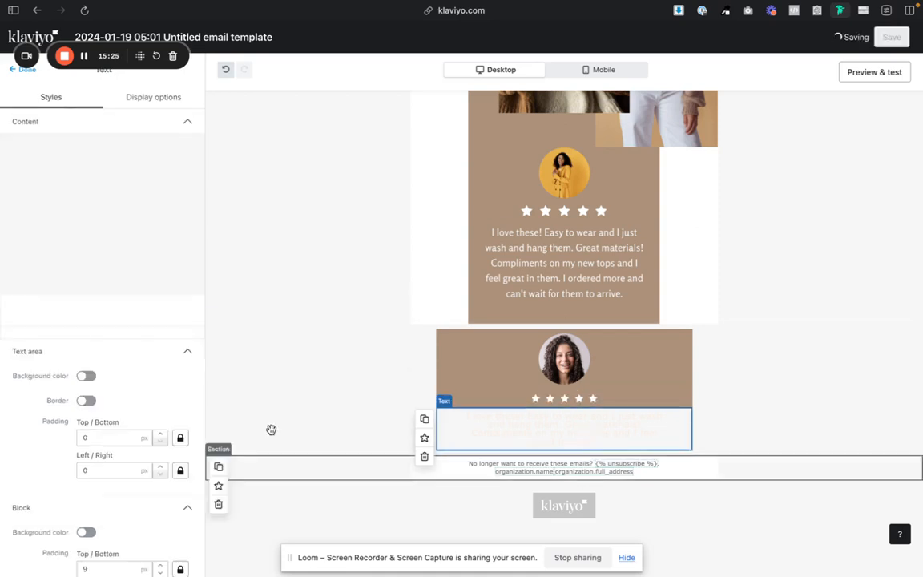
scroll(91, 449, "down", 1)
left_click(86, 464)
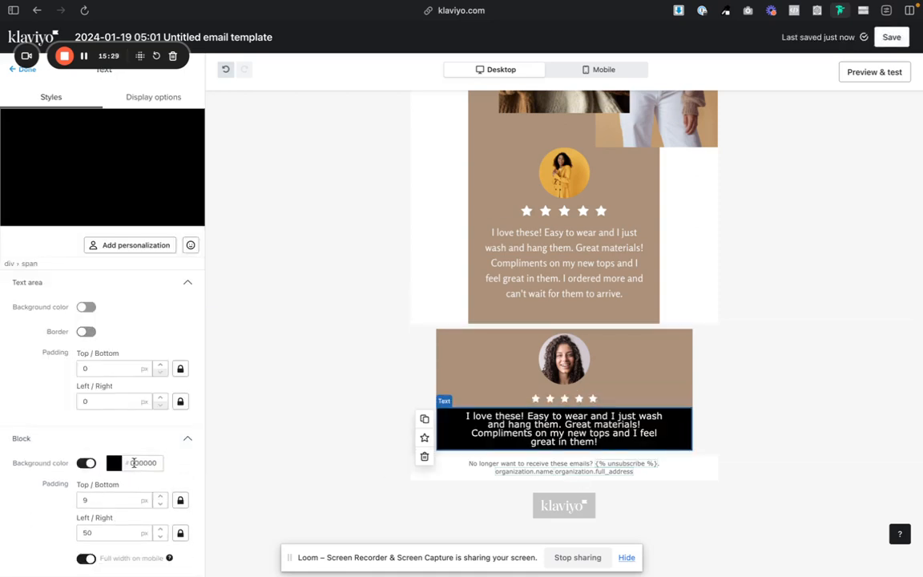
left_click(132, 462)
scroll(138, 531, "down", 1)
left_click(142, 555)
Step: Set the testimonial section's left and right padding to 100 px to narrow the brown area
left_click(830, 394)
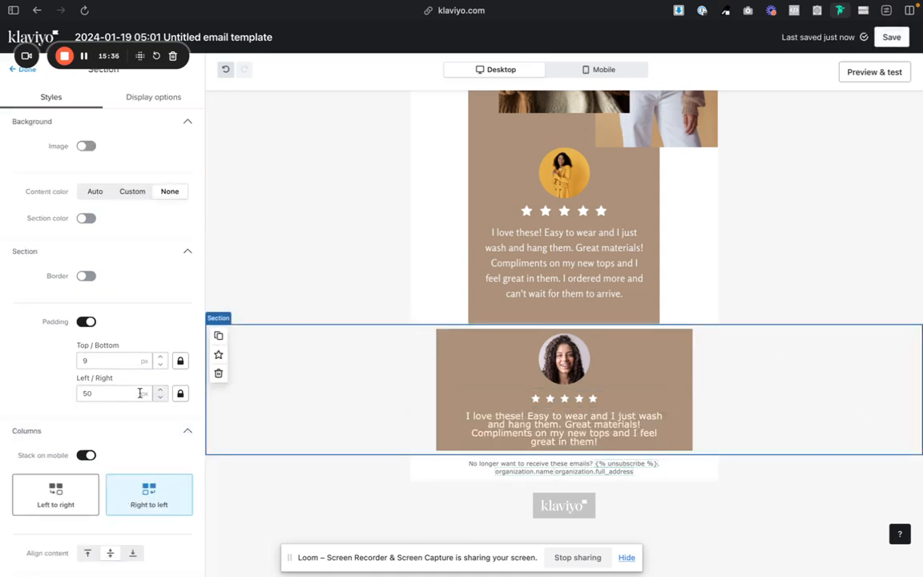
left_click_drag(140, 392, 60, 398)
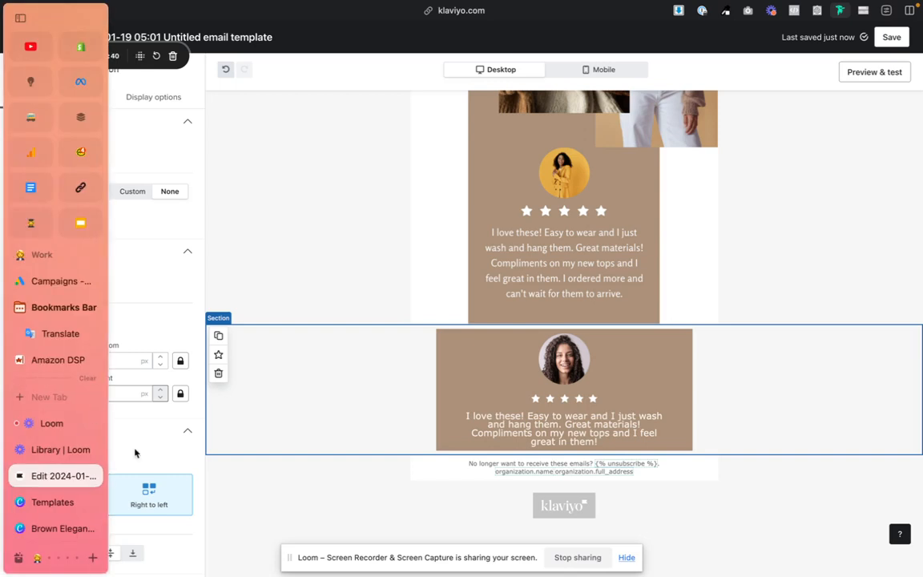
left_click(41, 382)
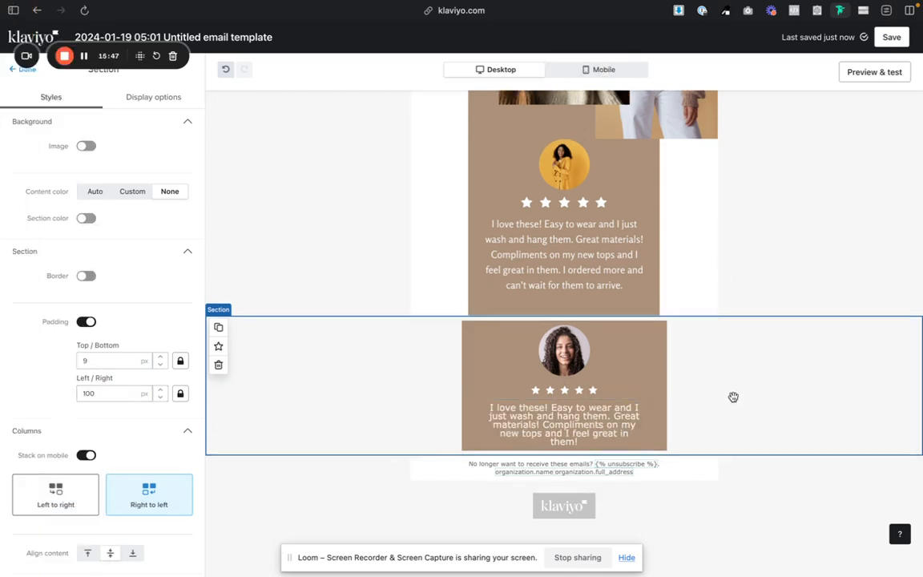
Step: Increase the portrait image block's top and bottom padding to add space around the photo
scroll(681, 376, "up", 1)
left_click(527, 363)
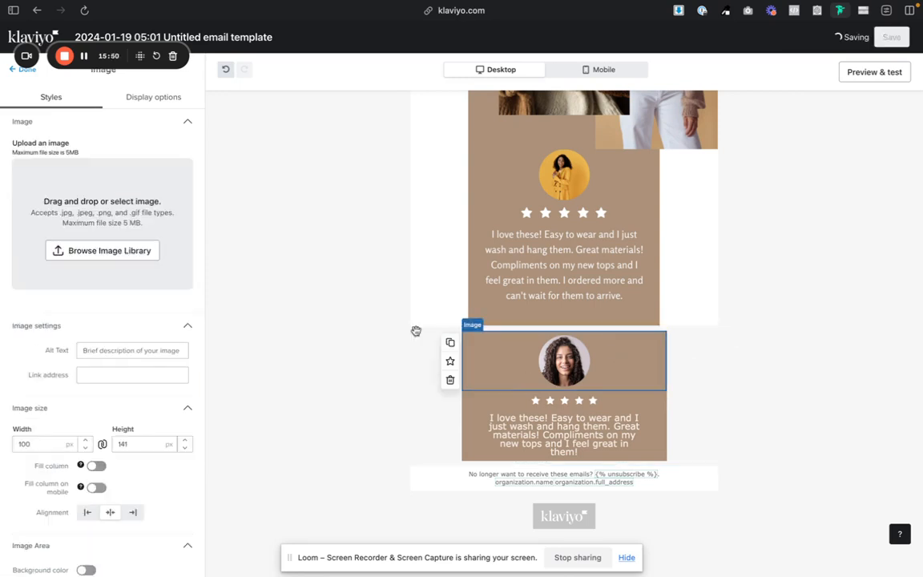
scroll(133, 282, "down", 4)
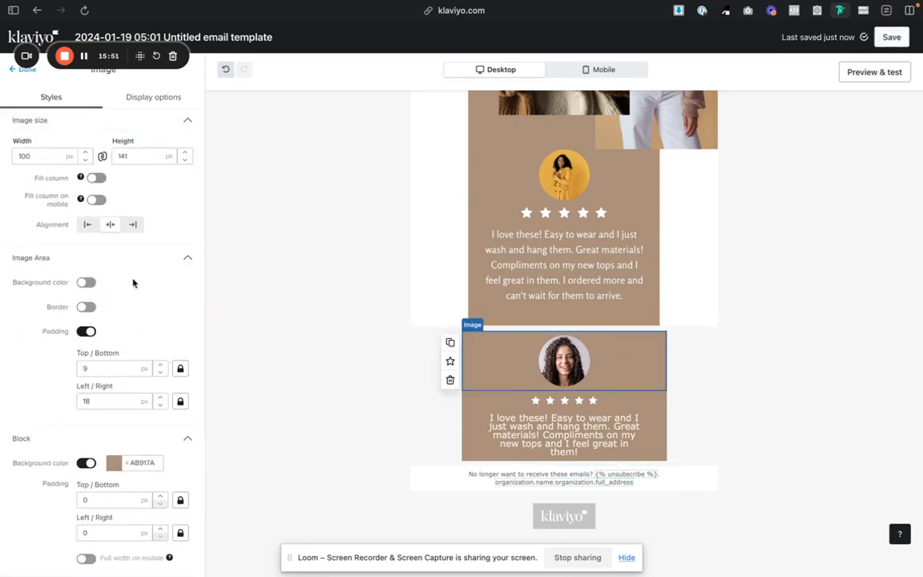
left_click(160, 497)
left_click(161, 497)
left_click(161, 497)
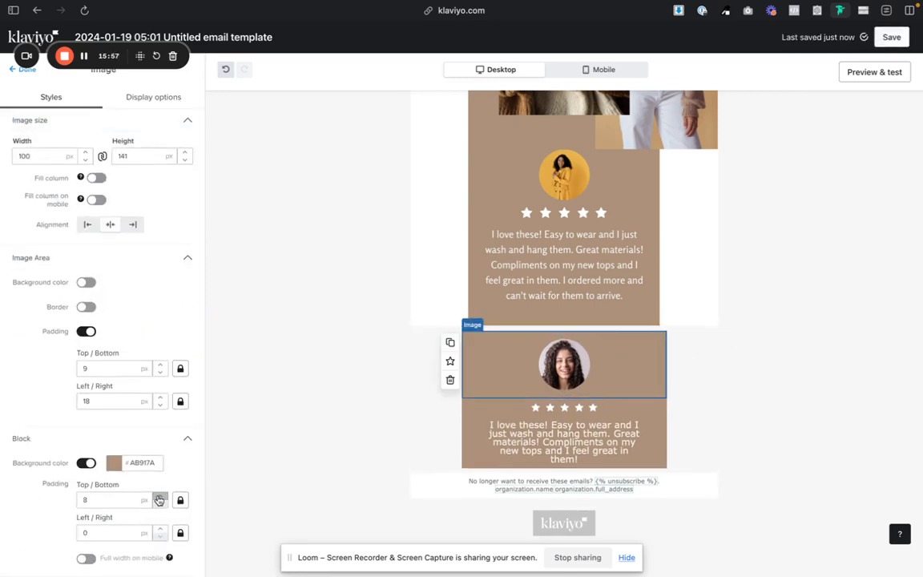
left_click(160, 497)
Step: Set the review text block's top and bottom block padding to 17 px
left_click(561, 449)
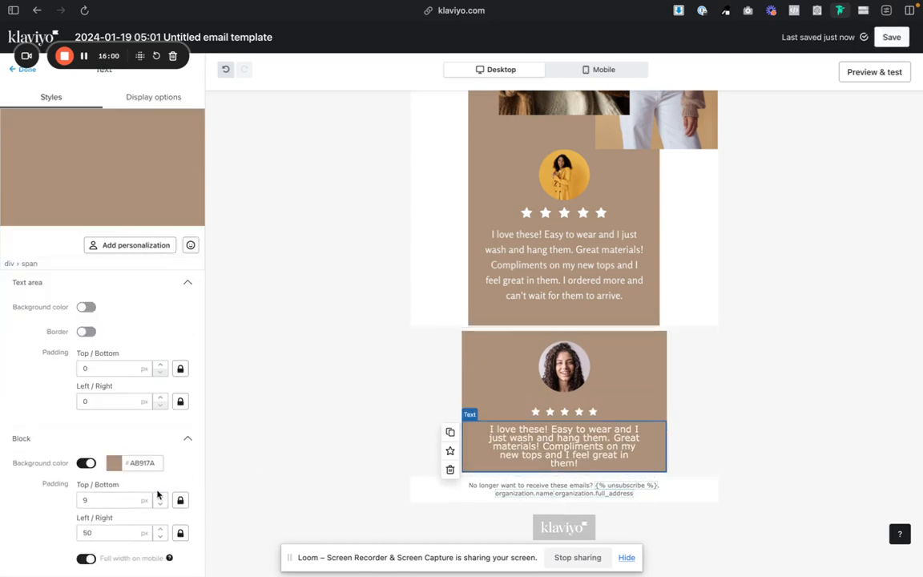
left_click(160, 497)
left_click(160, 497)
left_click(161, 497)
left_click(161, 496)
left_click(161, 497)
left_click(161, 497)
left_click(160, 496)
left_click(161, 496)
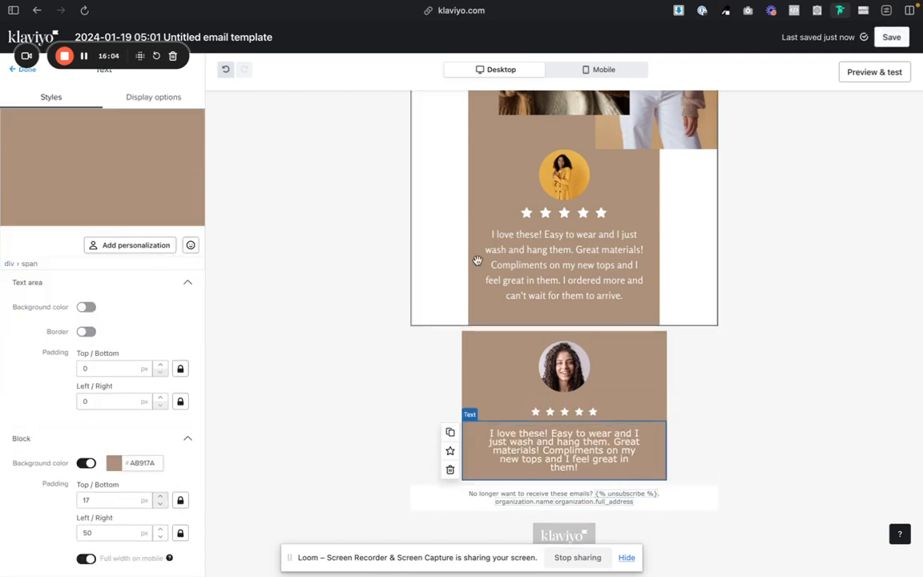
Step: Set the line height of the whole review text to 120%
scroll(128, 241, "up", 2)
triple_click(101, 201)
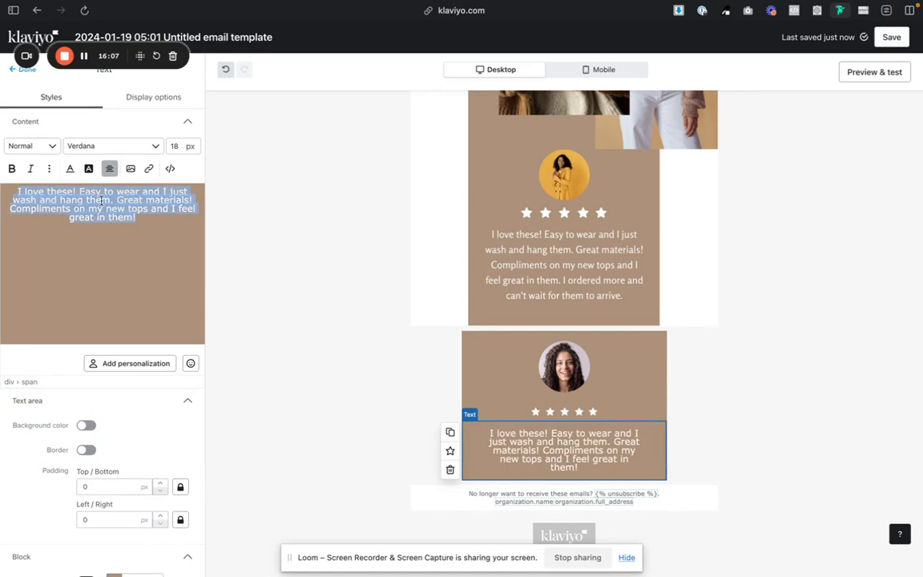
left_click(48, 170)
left_click(86, 188)
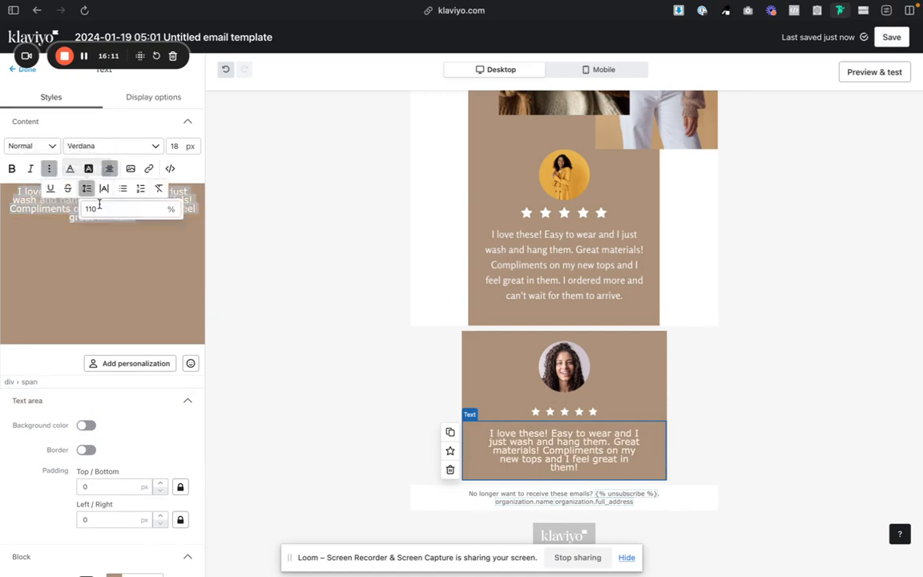
type("020")
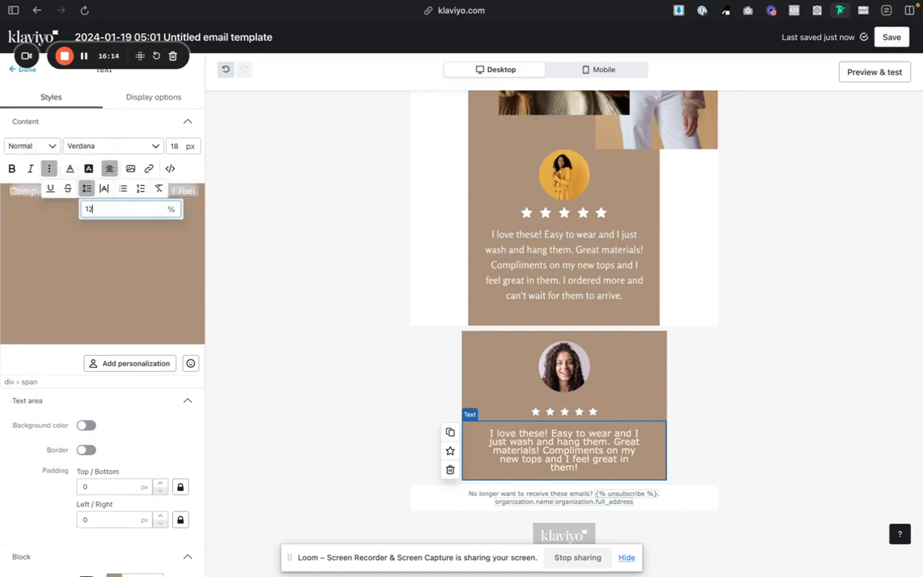
left_click(126, 331)
left_click(709, 405)
Step: Check the testimonial in the mobile view and remove the review text block's left and right block padding on desktop
left_click(573, 70)
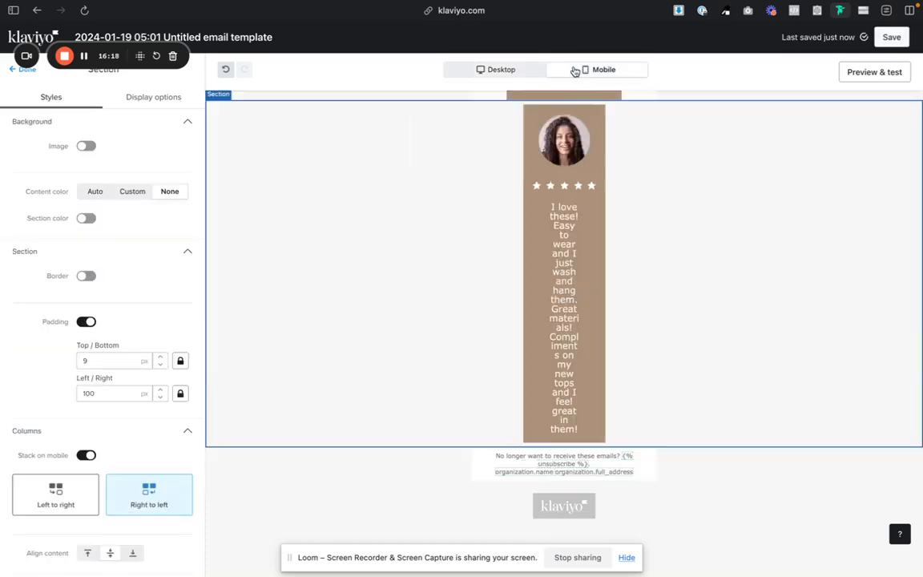
left_click(494, 70)
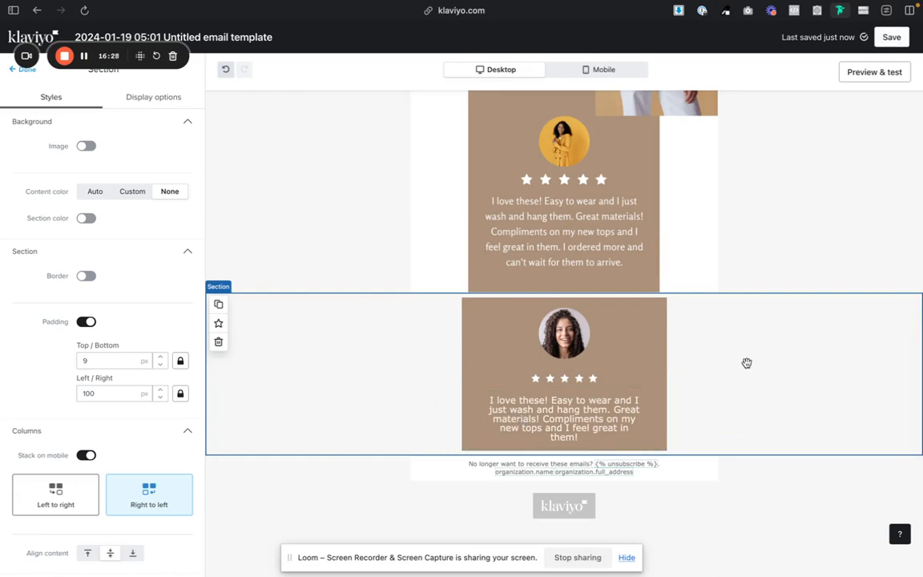
left_click(594, 405)
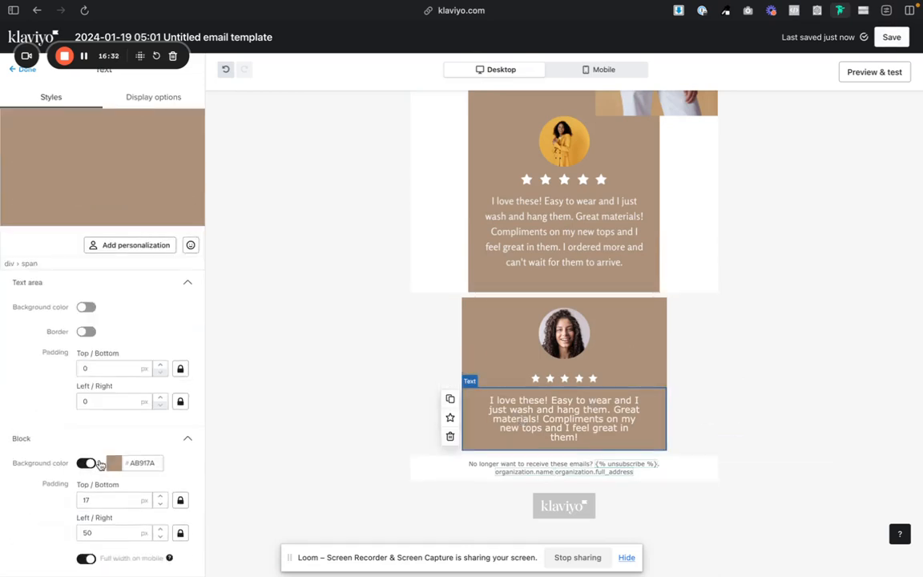
left_click_drag(112, 529, 45, 534)
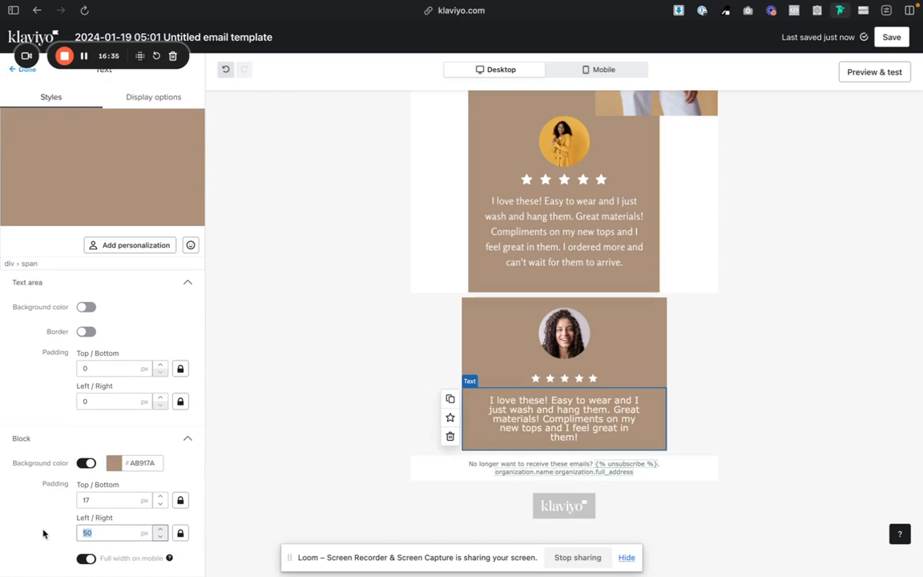
left_click(324, 359)
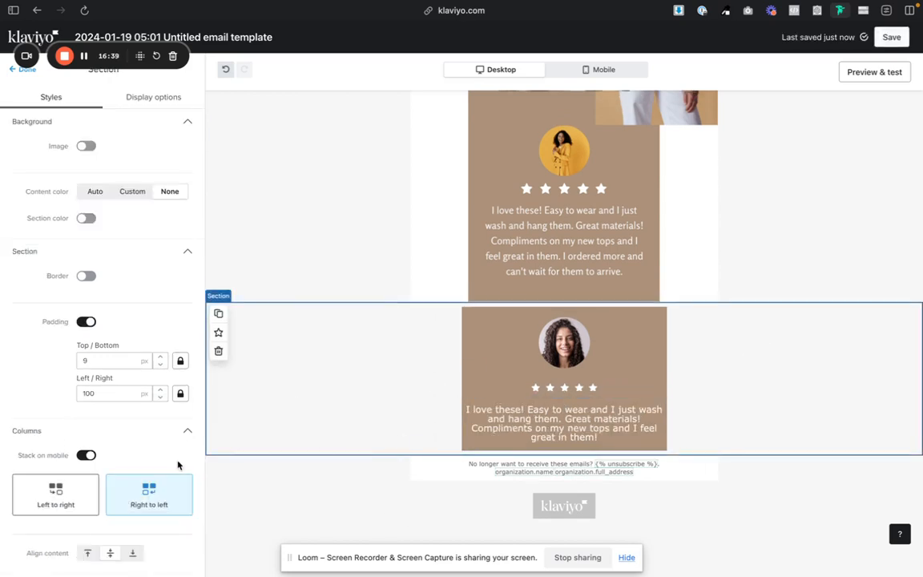
Step: Recheck the mobile view and set the testimonial section's left and right padding to 60 px on desktop
left_click(569, 73)
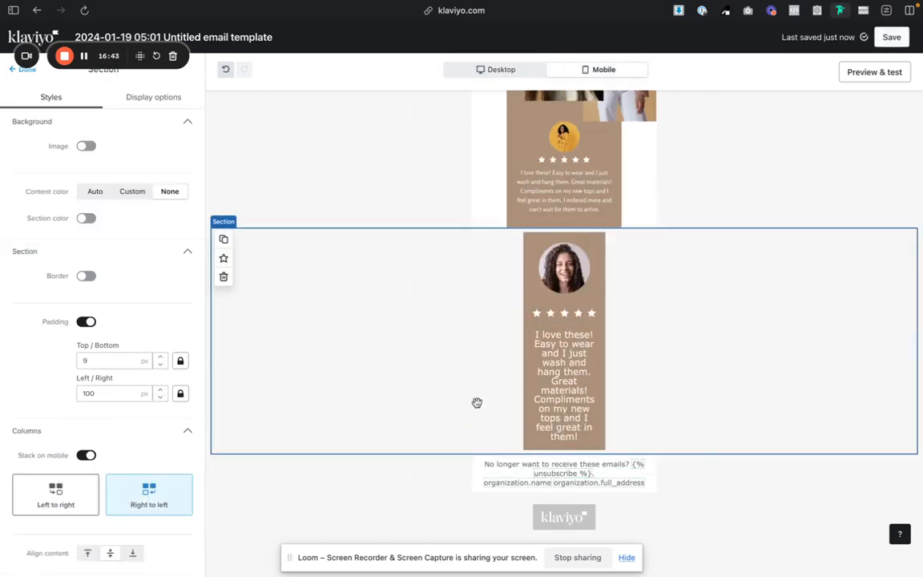
left_click(492, 70)
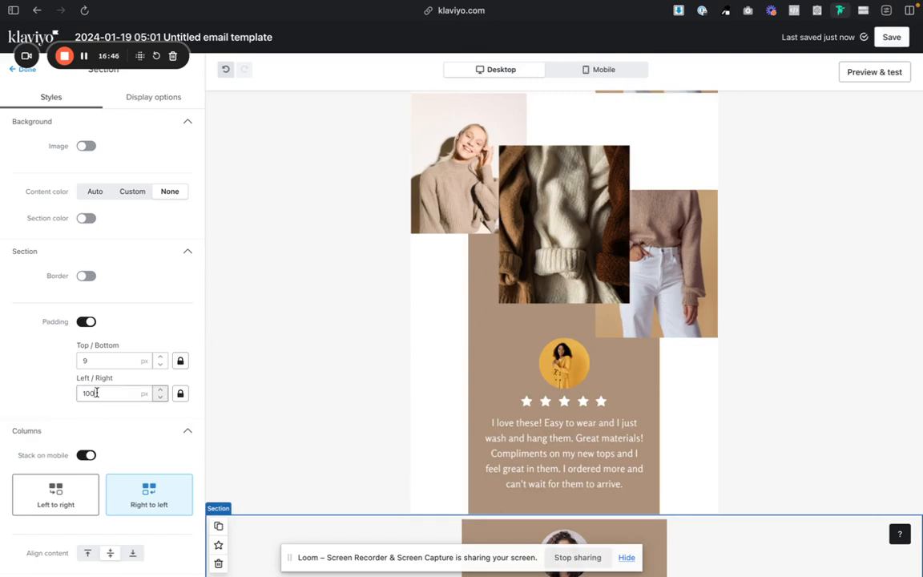
scroll(321, 381, "down", 3)
right_click(111, 392)
left_click(35, 396)
double_click(91, 392)
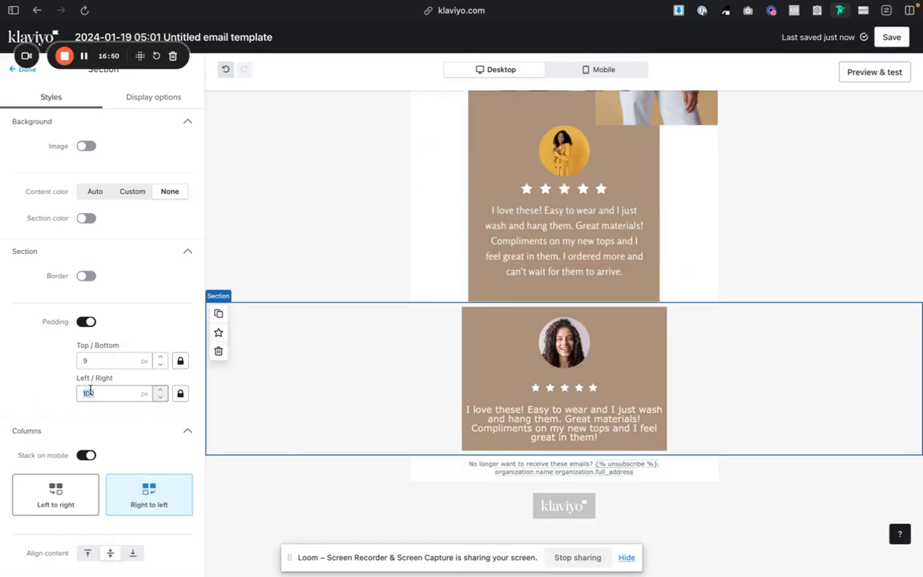
type("60")
left_click(565, 423)
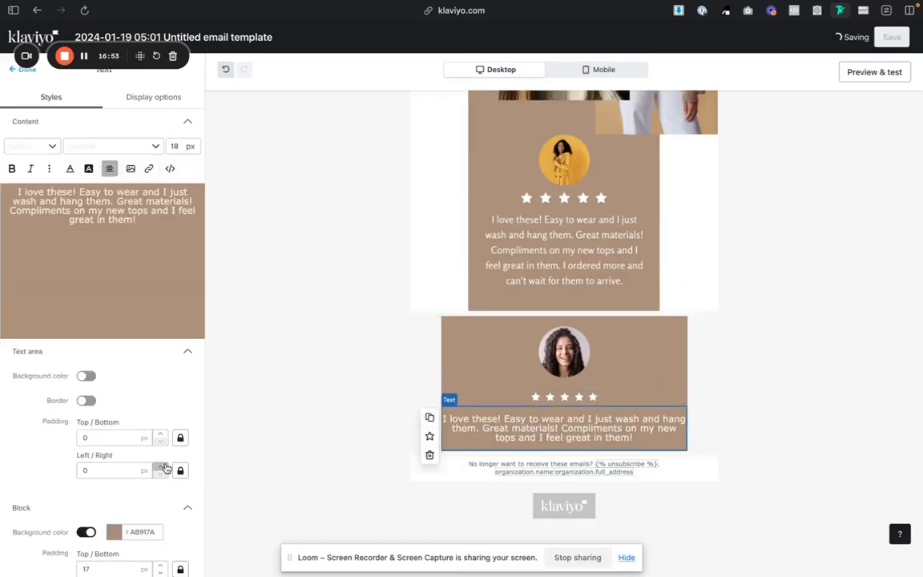
Step: Set the review text block's left and right block padding to 60 px and check the testimonial in the mobile view
left_click_drag(105, 534, 35, 533)
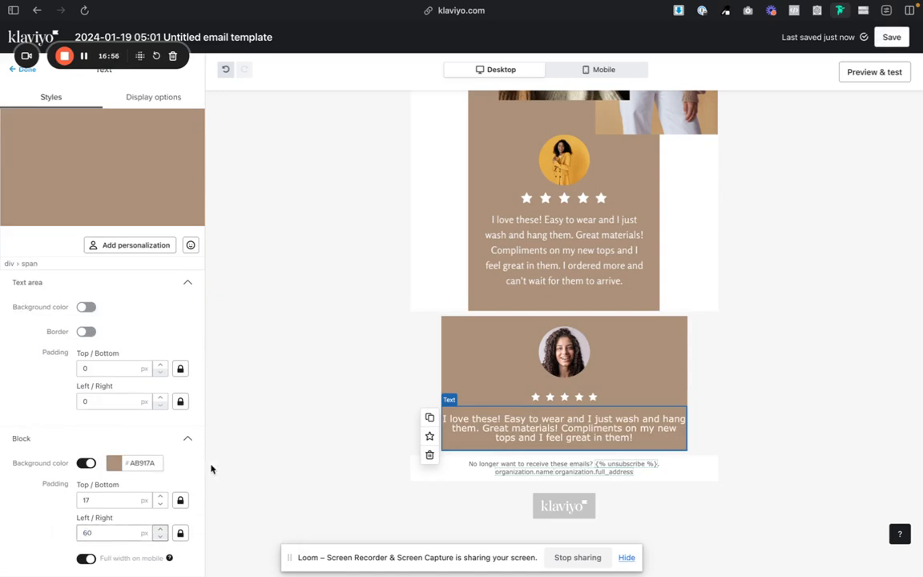
left_click(808, 404)
left_click(606, 70)
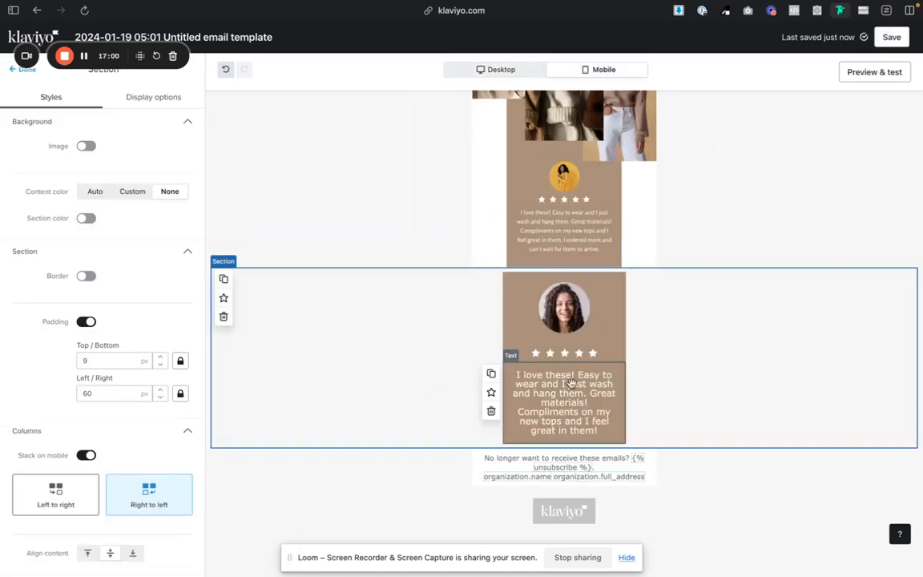
Step: Try the review text block without full width on mobile and turn the option back on
left_click(571, 383)
left_click(84, 560)
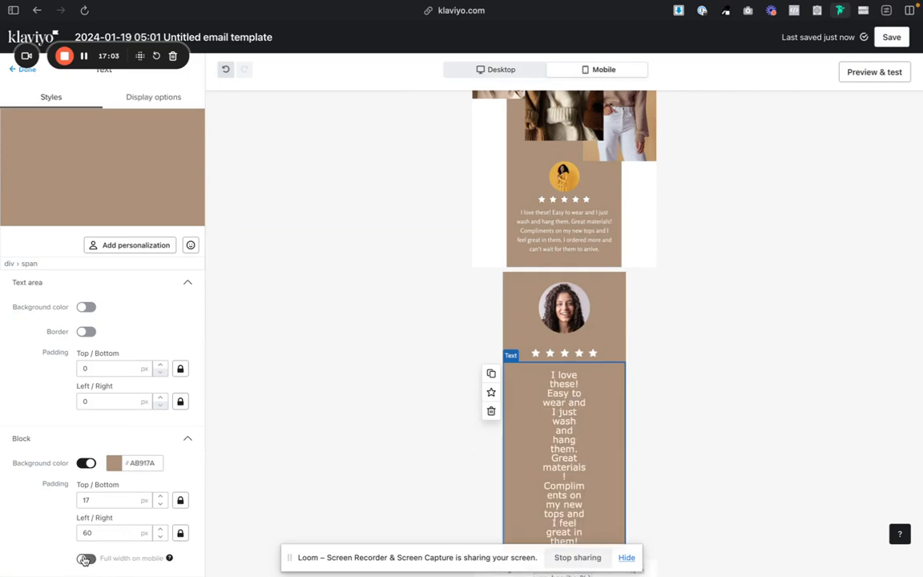
right_click(83, 568)
left_click(34, 507)
left_click(91, 561)
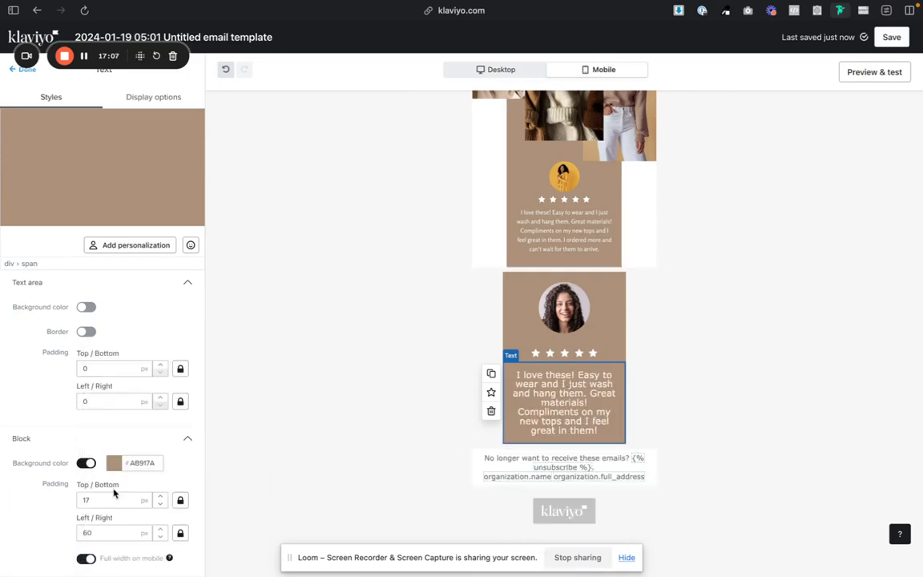
Step: Set the review text block's left and right block padding to 50 px
left_click_drag(105, 532, 65, 536)
type("5")
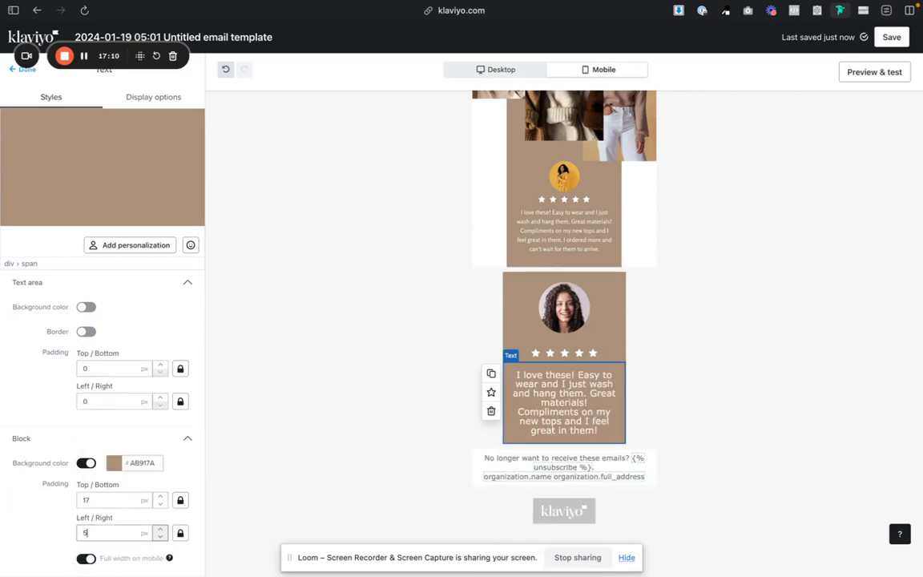
type("0")
left_click(367, 400)
left_click(574, 393)
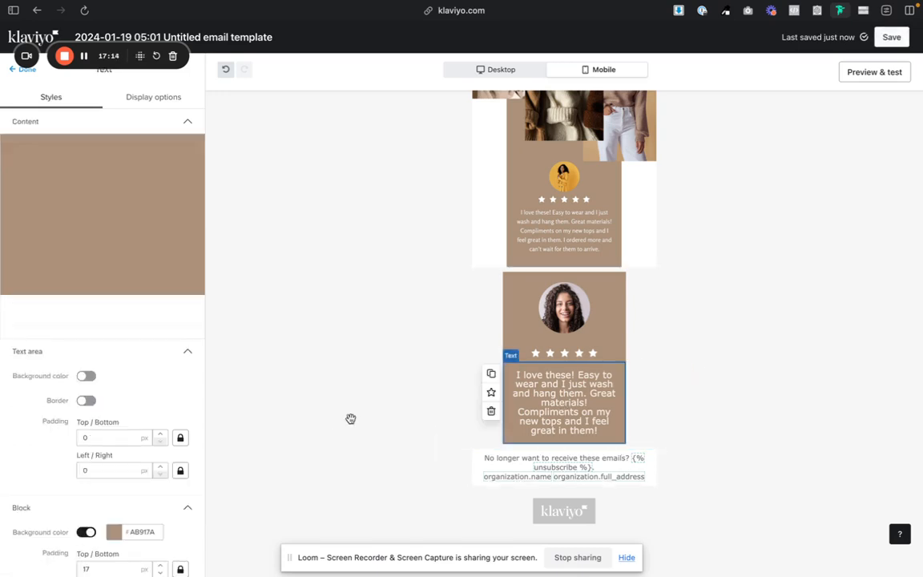
Step: On the testimonial section, try 40 px left and right padding and settle on 50 px
left_click(329, 382)
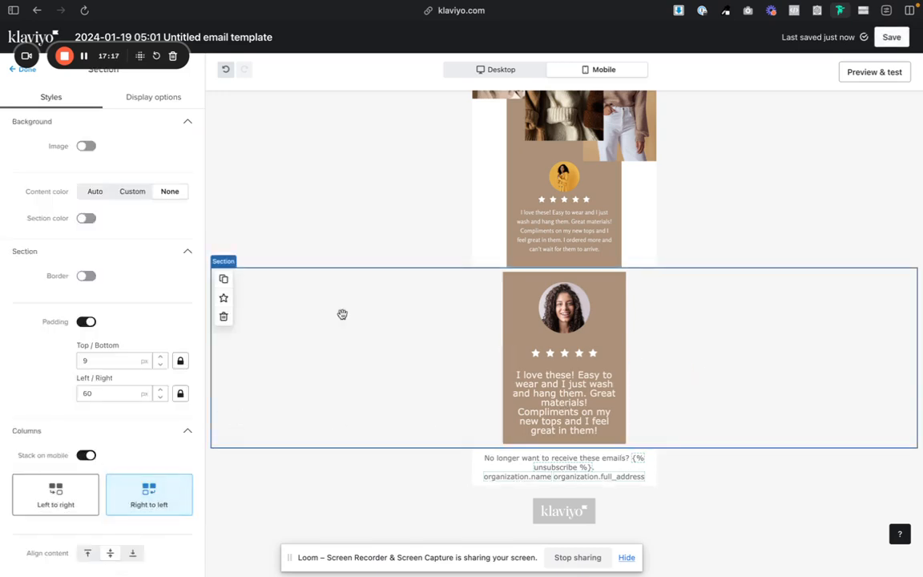
left_click(553, 380)
left_click(319, 416)
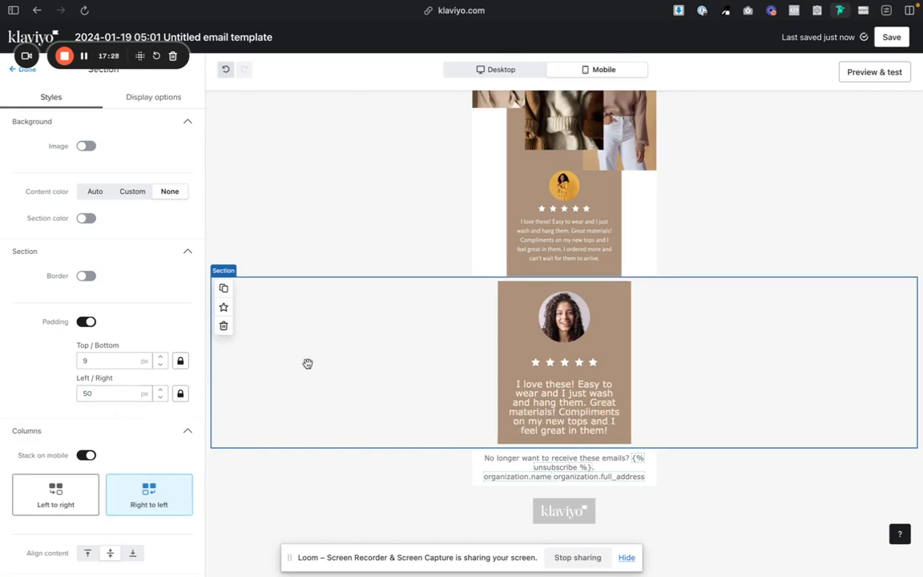
left_click_drag(105, 393, 59, 396)
type("40")
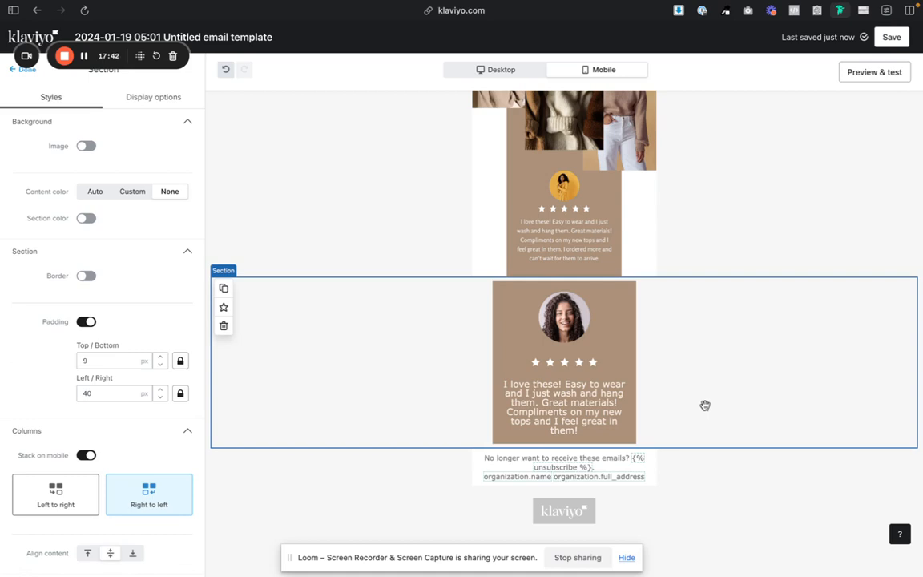
Step: In the desktop view, give the testimonial section a custom content color of #FAF0E7
left_click(482, 70)
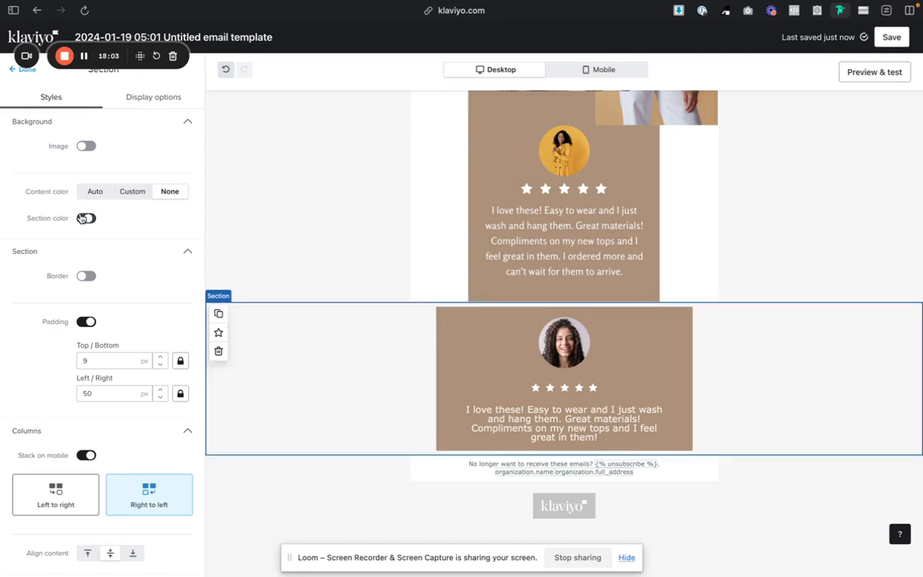
left_click(127, 194)
left_click(85, 220)
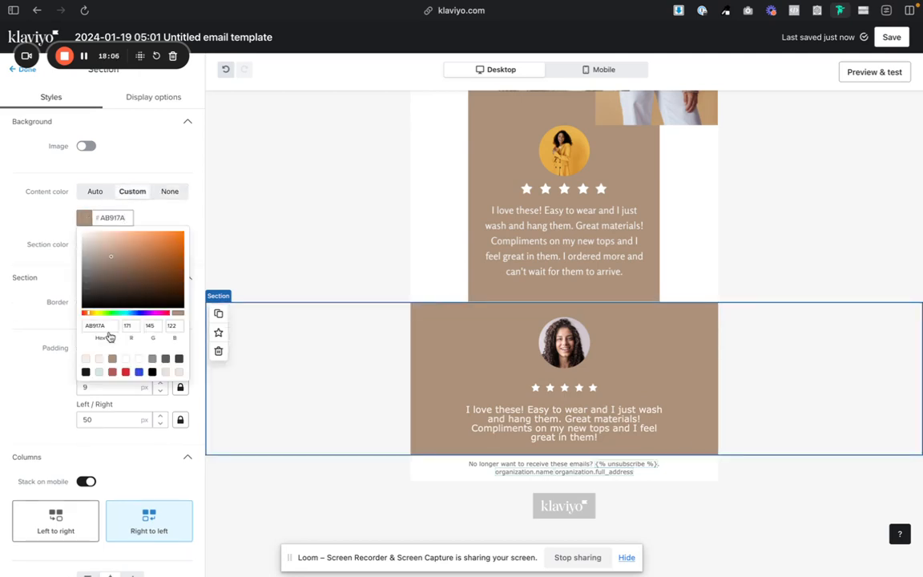
left_click(99, 360)
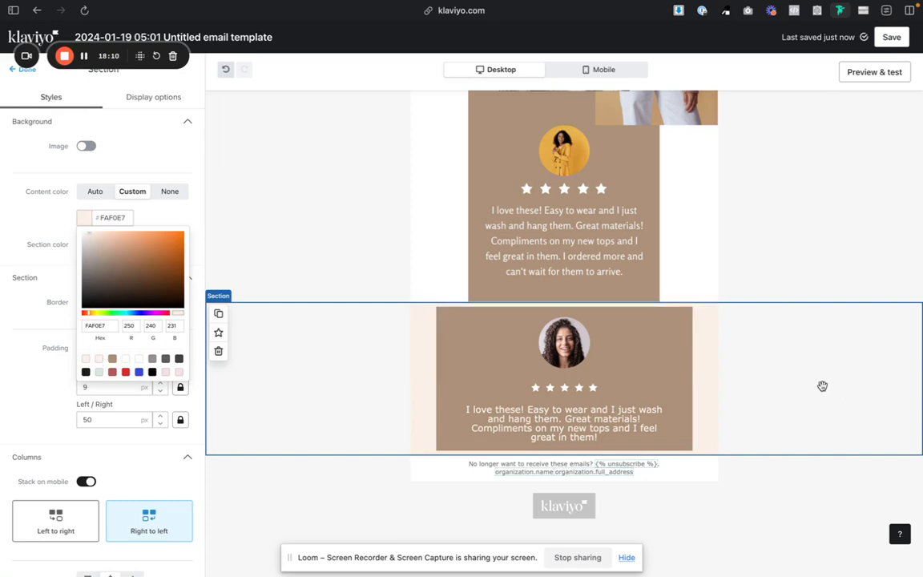
Step: Increase the testimonial section's top and bottom padding to 41 px
left_click(159, 384)
left_click(159, 384)
left_click(158, 384)
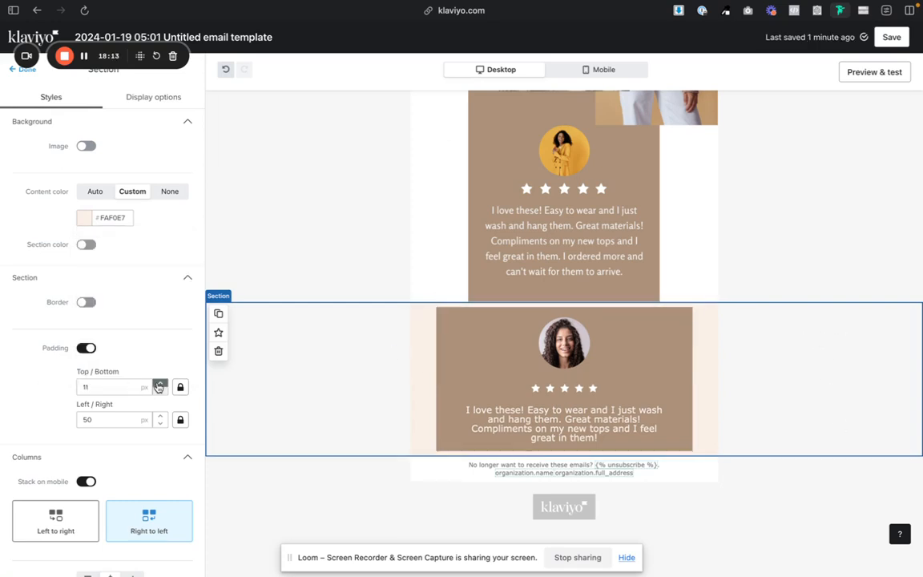
left_click(159, 384)
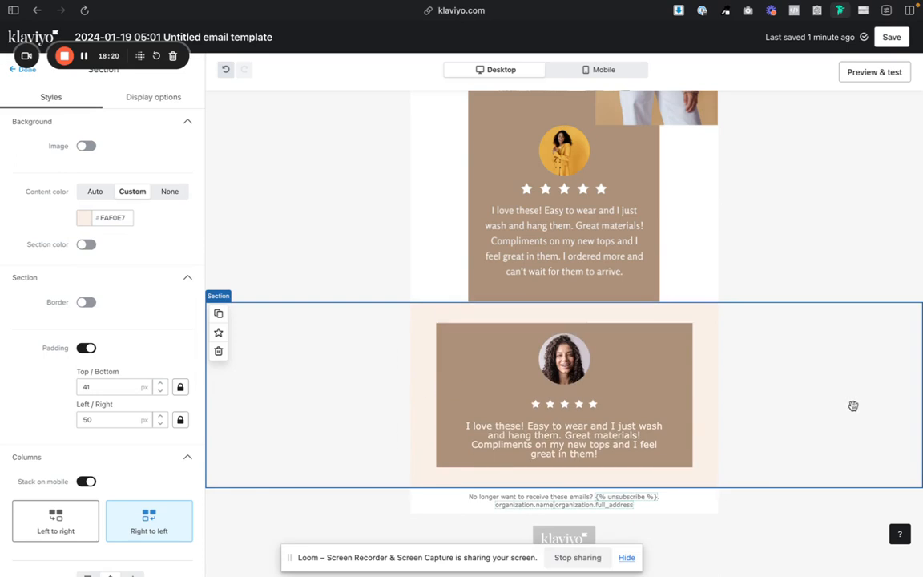
Step: In the mobile view, set the font size of the whole review text to 16 px
left_click(608, 67)
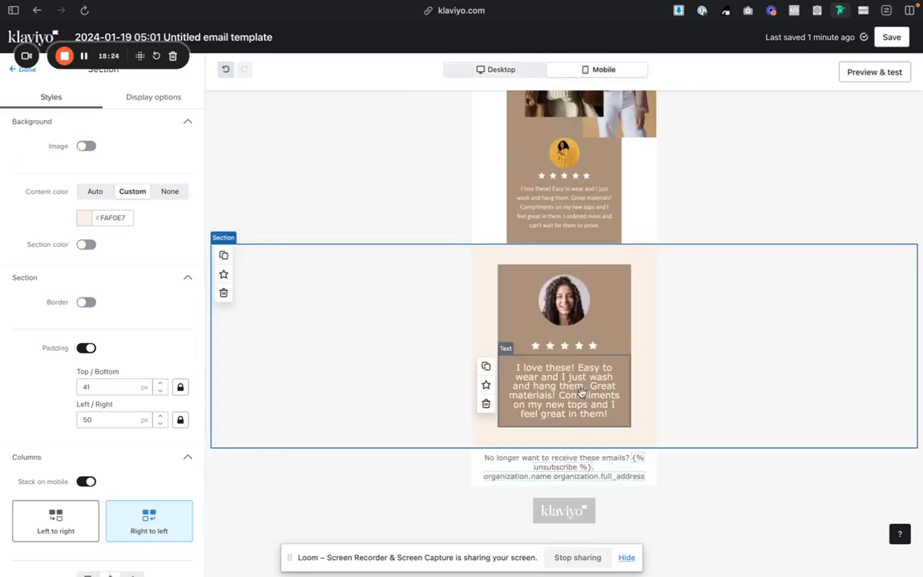
left_click(562, 381)
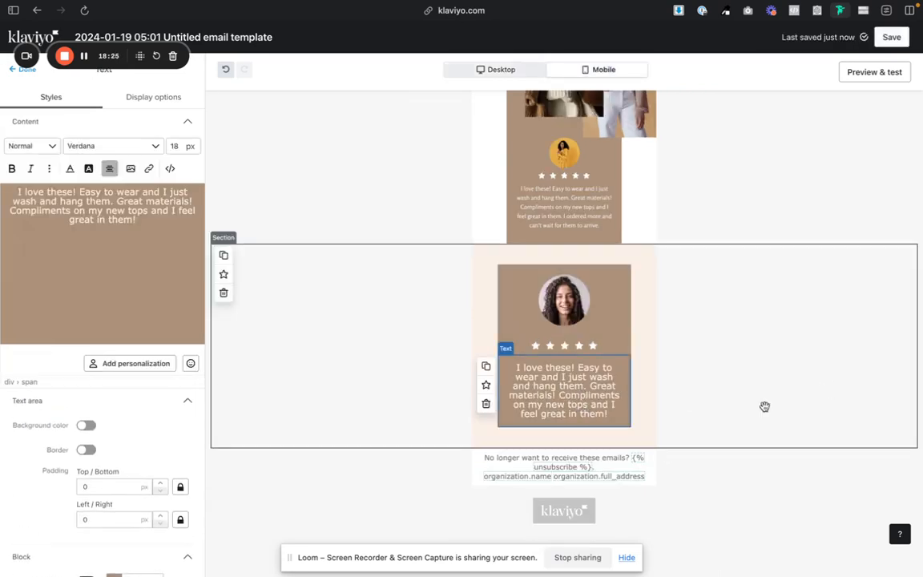
triple_click(12, 191)
left_click(167, 146)
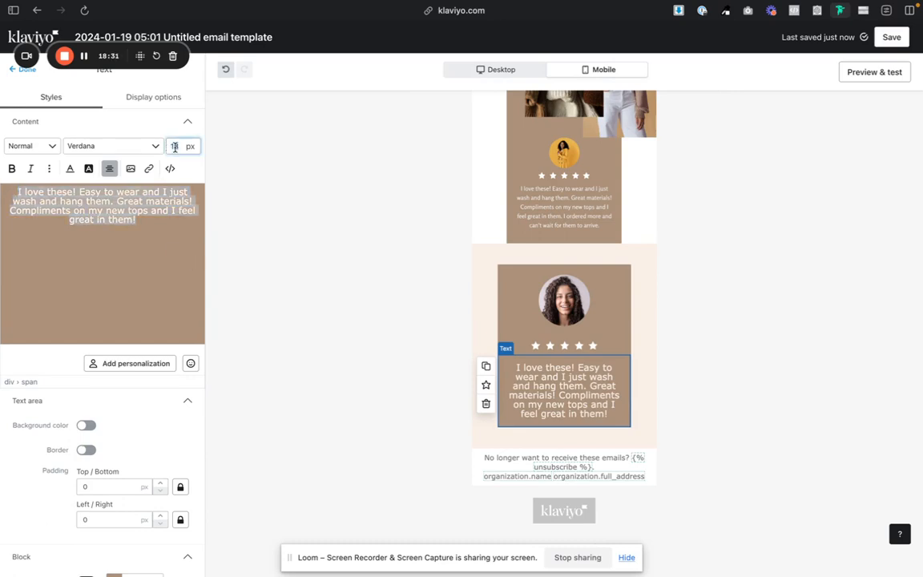
type("16")
left_click(83, 238)
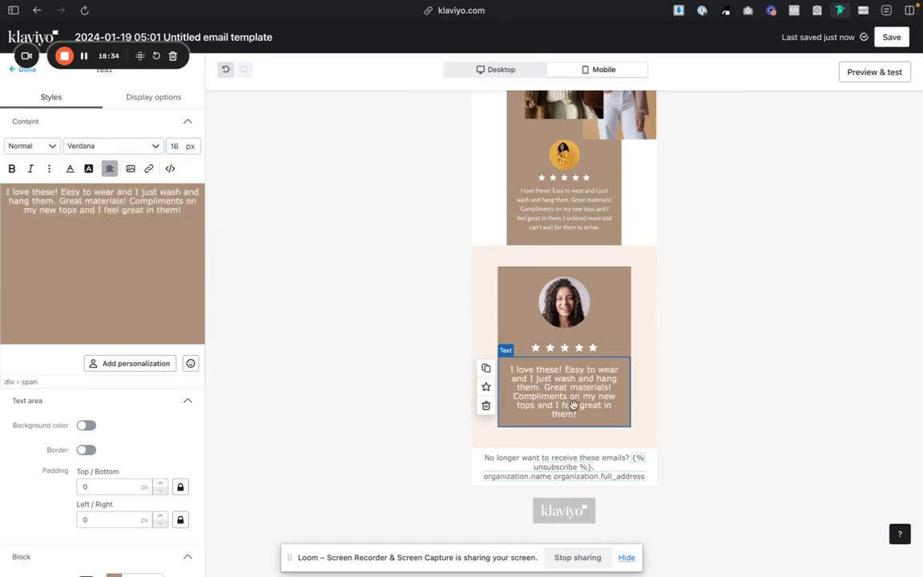
Step: Return to the desktop view and compare the rebuilt testimonial with the original Canva testimonial image above it
left_click(517, 70)
left_click(767, 391)
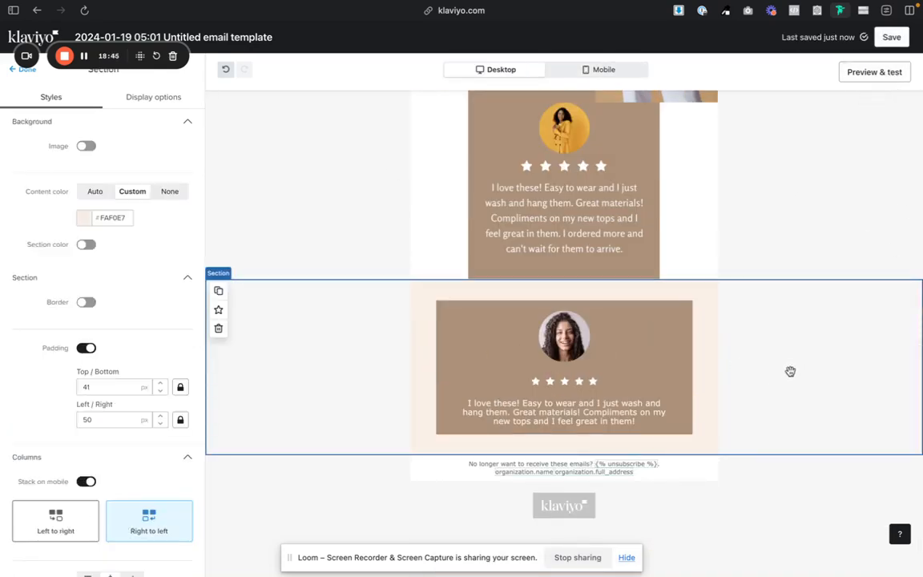
scroll(761, 173, "up", 3)
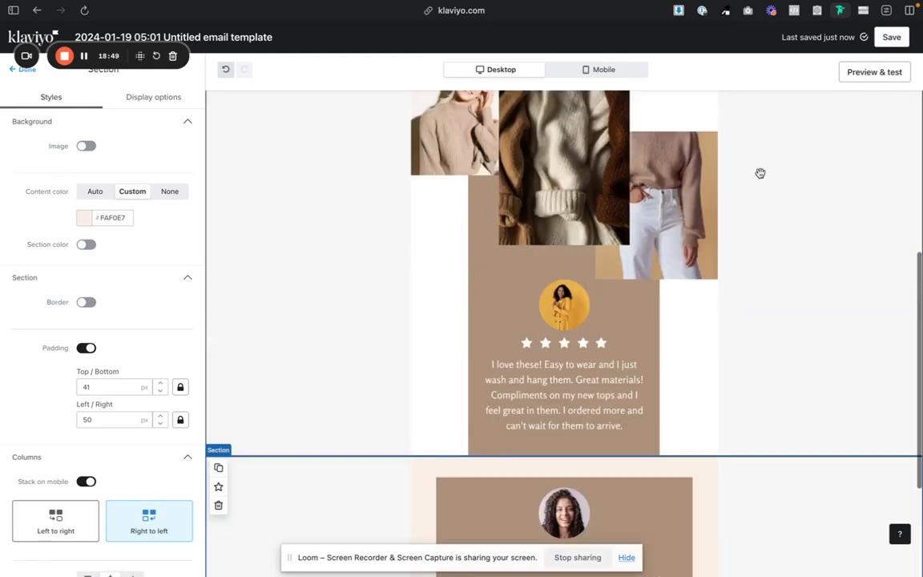
left_click(775, 310)
scroll(775, 309, "up", 1)
scroll(747, 323, "down", 1)
left_click(488, 251)
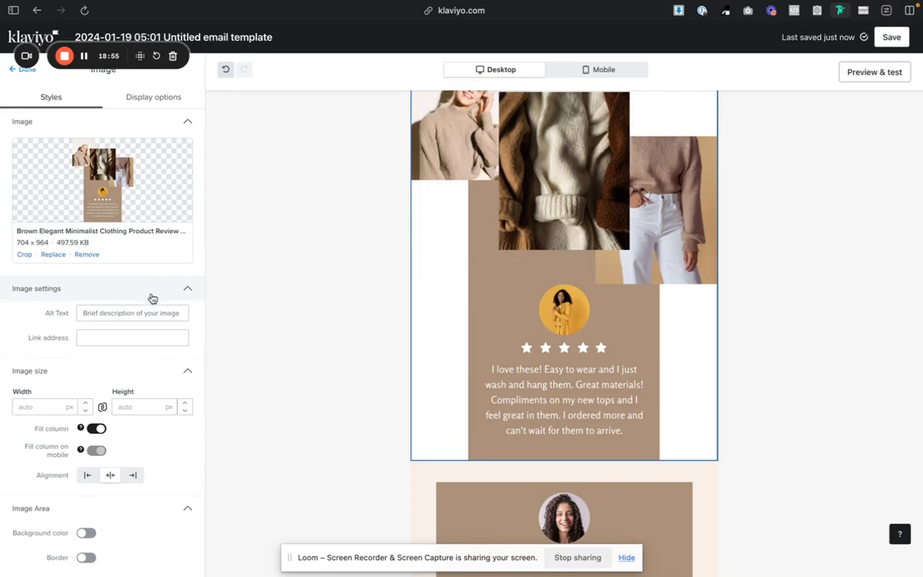
scroll(454, 401, "down", 3)
left_click(454, 398)
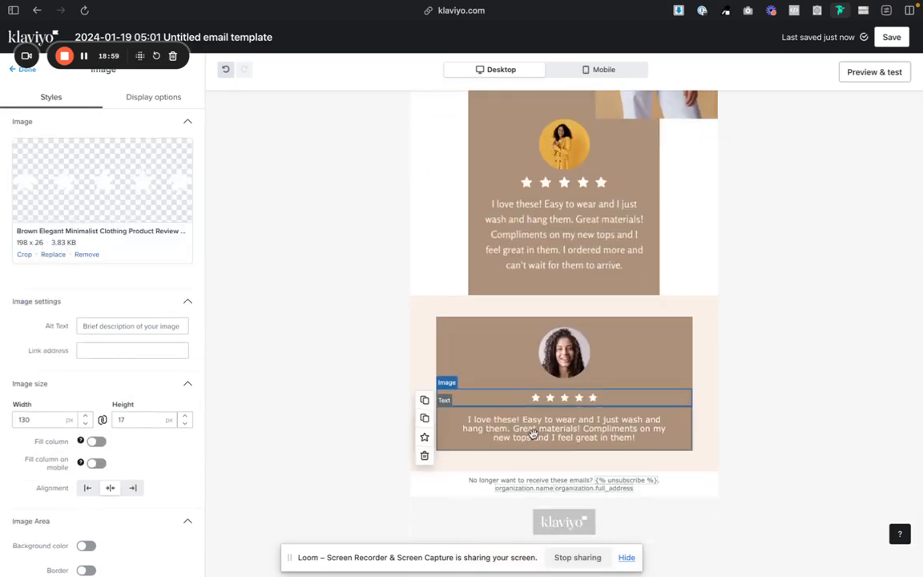
Step: Insert a blank line above the review text and finish editing the text block
left_click(533, 433)
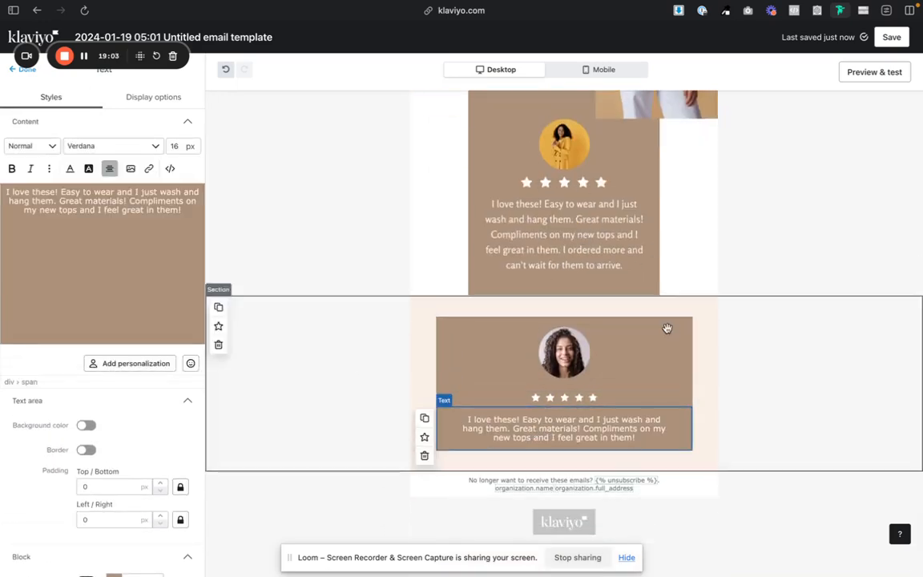
left_click(7, 194)
key("Return")
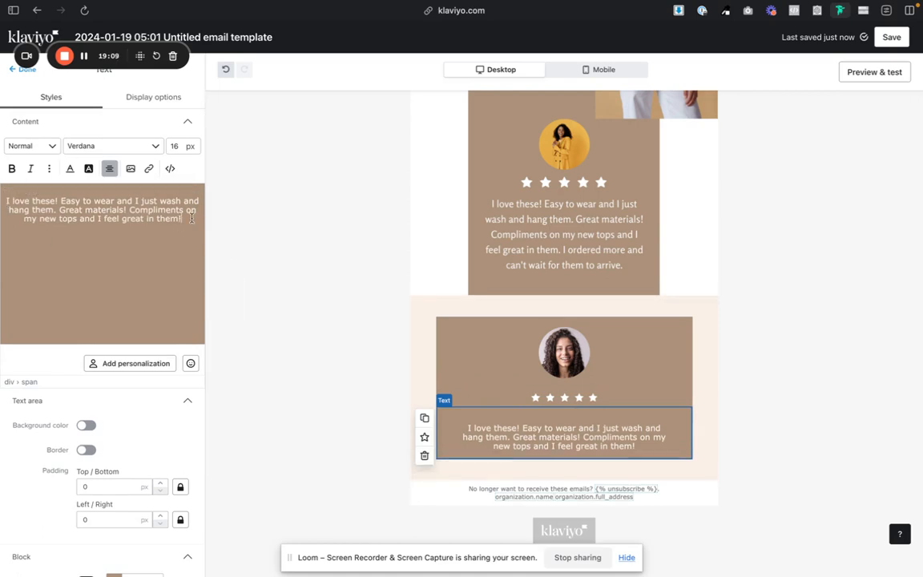
left_click(24, 69)
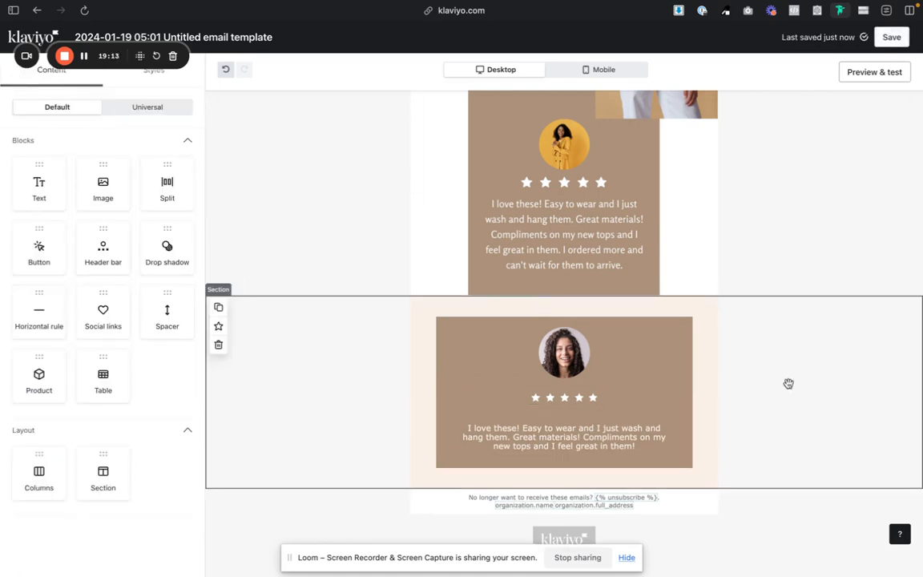
Step: Delete the image block containing the original Canva testimonial above the rebuilt testimonial section
left_click(841, 325)
scroll(557, 258, "up", 1)
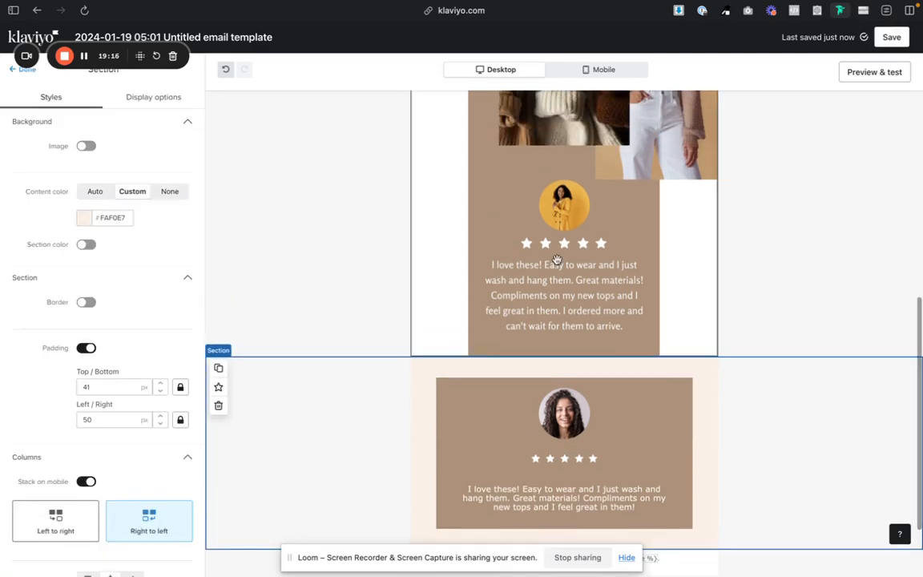
left_click(557, 259)
scroll(557, 259, "up", 5)
left_click(400, 286)
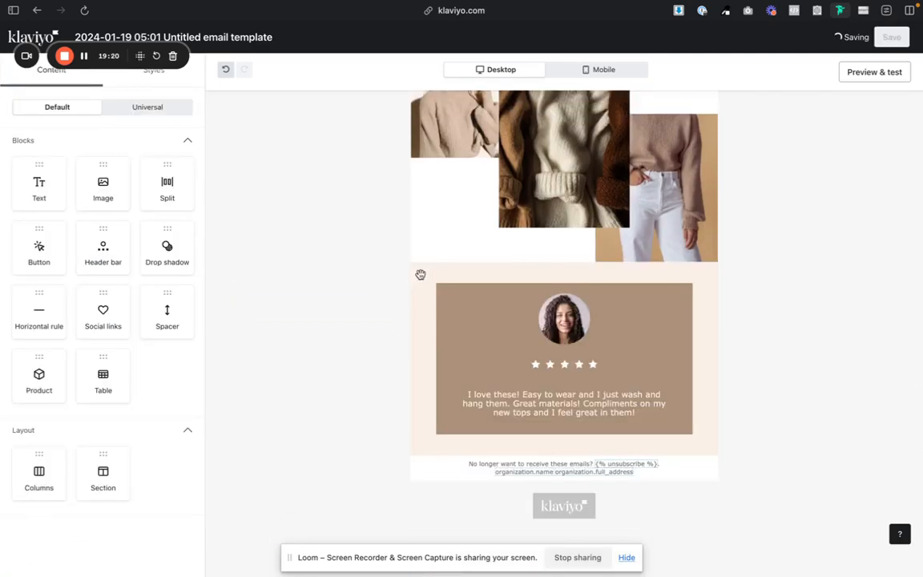
Step: Set the clothing photo collage section's content color to custom #FAF0E7 and finish editing the section
left_click(851, 195)
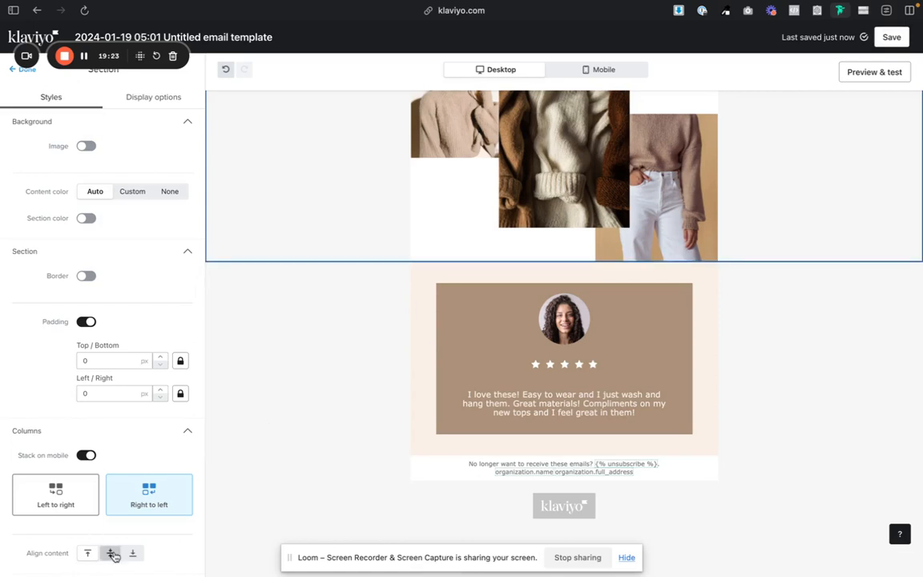
left_click(131, 193)
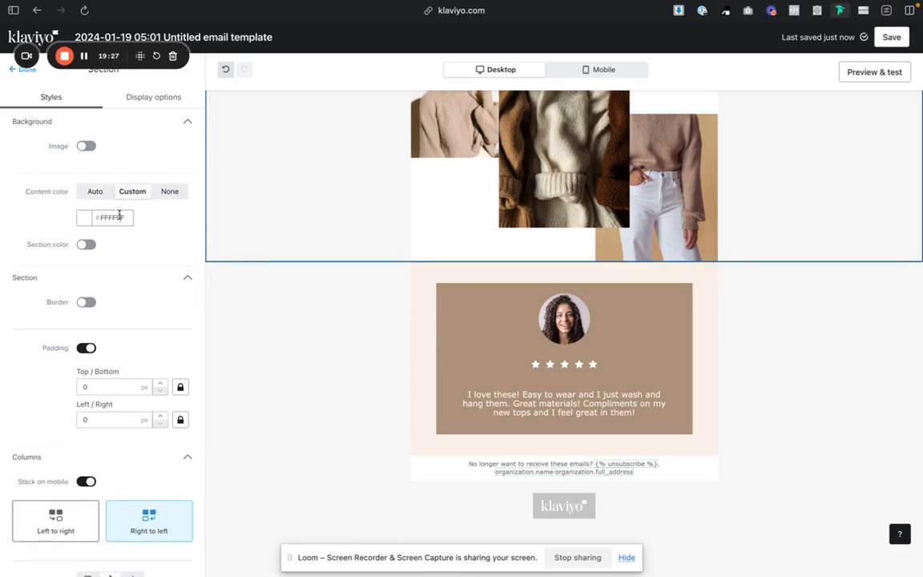
left_click(120, 216)
left_click(85, 360)
left_click(808, 332)
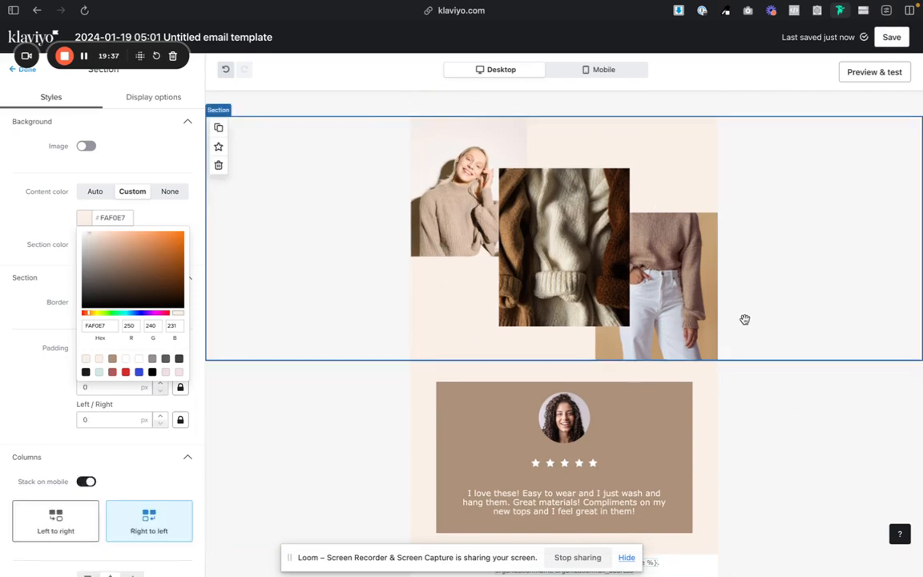
left_click(16, 74)
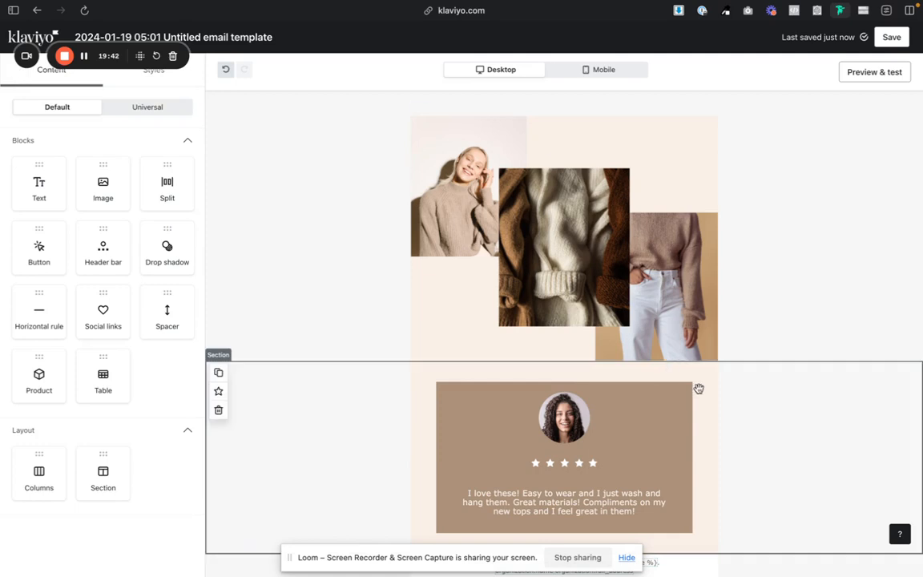
Step: Check the testimonial in the mobile view and insert another blank line above the review text
left_click(791, 448)
scroll(783, 454, "down", 2)
left_click(600, 70)
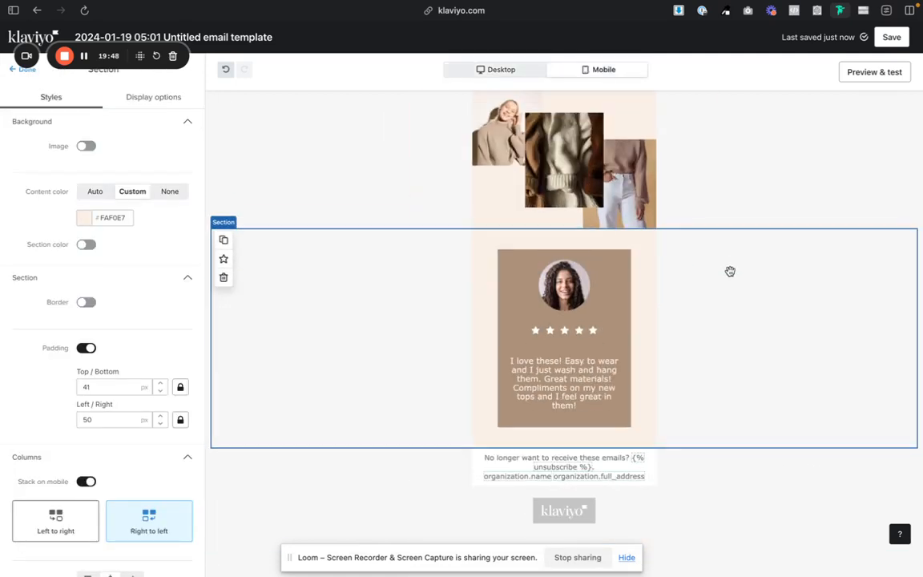
left_click(565, 381)
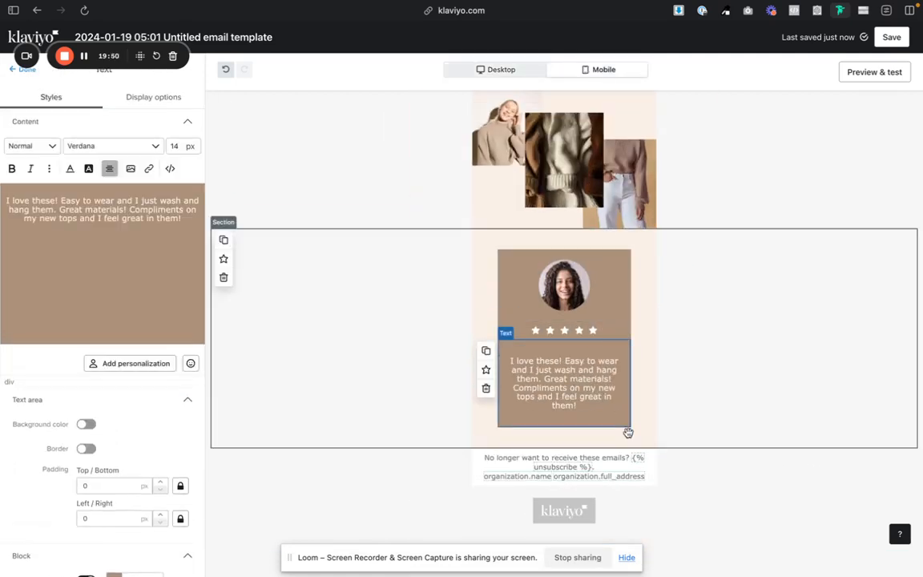
triple_click(107, 217)
left_click(112, 243)
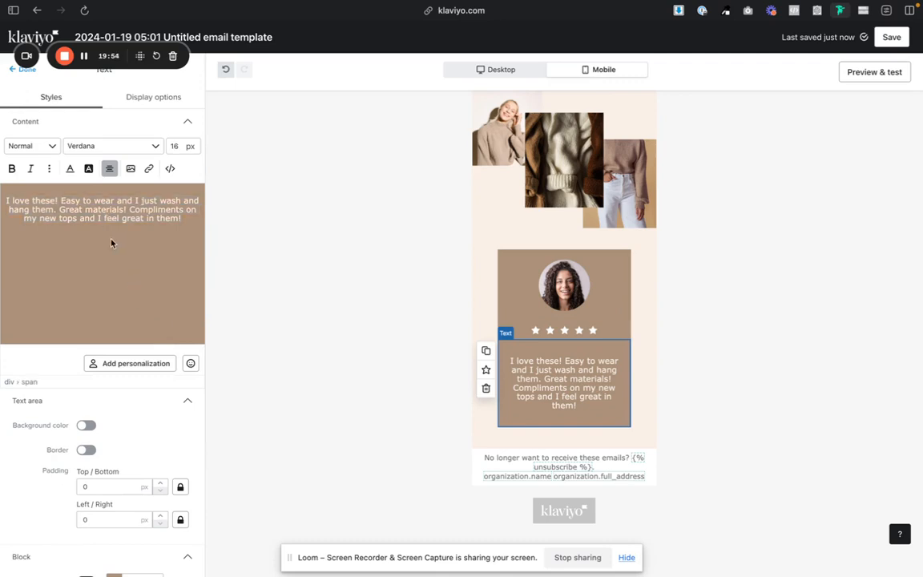
left_click(60, 202)
left_click(6, 201)
key("Return")
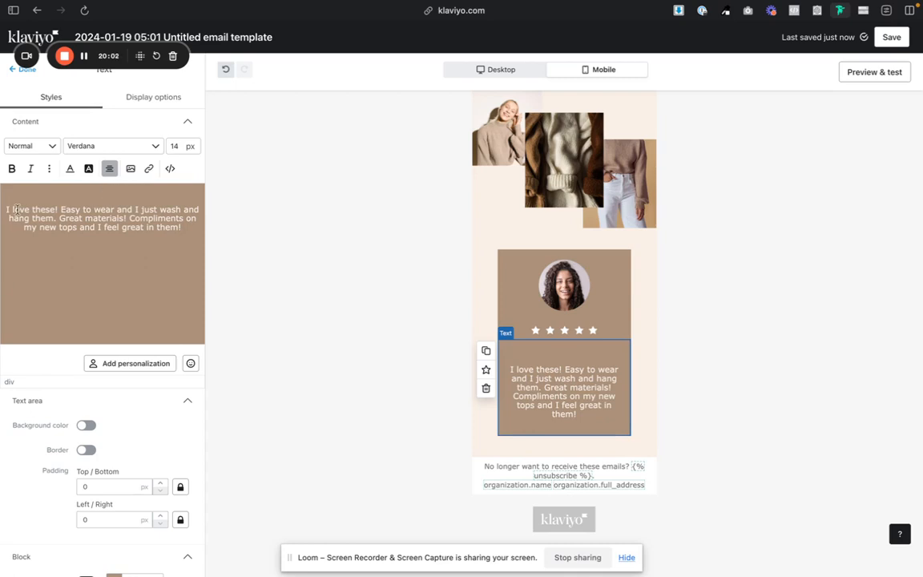
Step: Try adding a PERFECT! heading above the review text, separated from it by a blank line
type("PERFECT ")
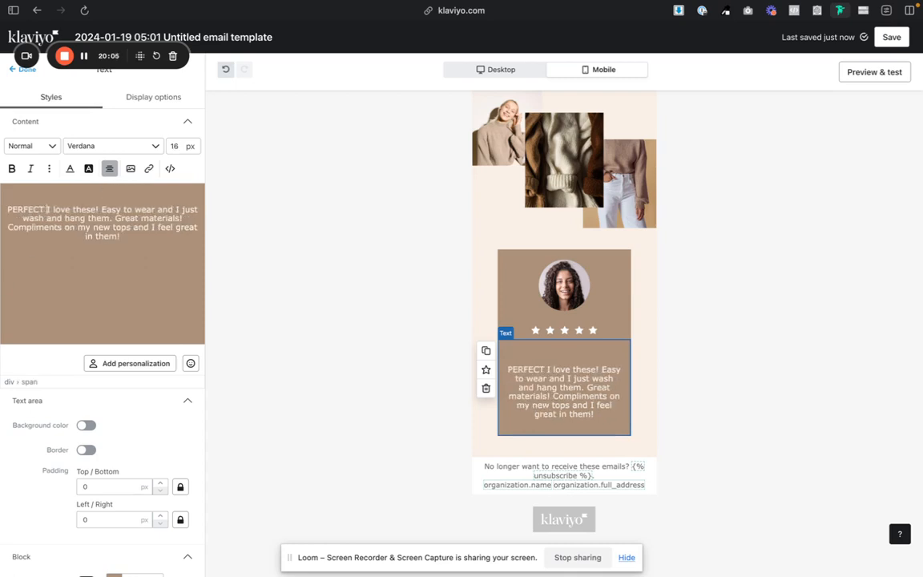
type("!")
key("Return")
key("Return")
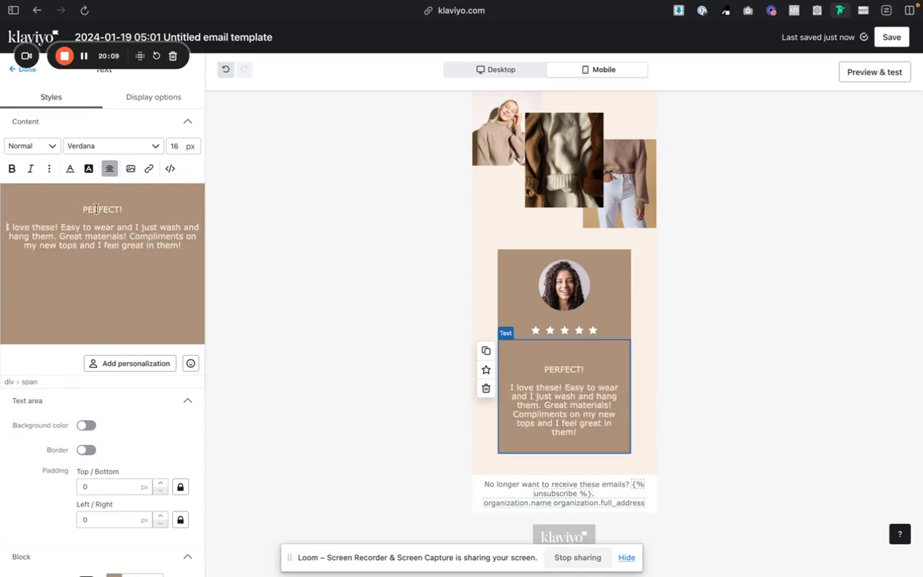
key("BackSpace")
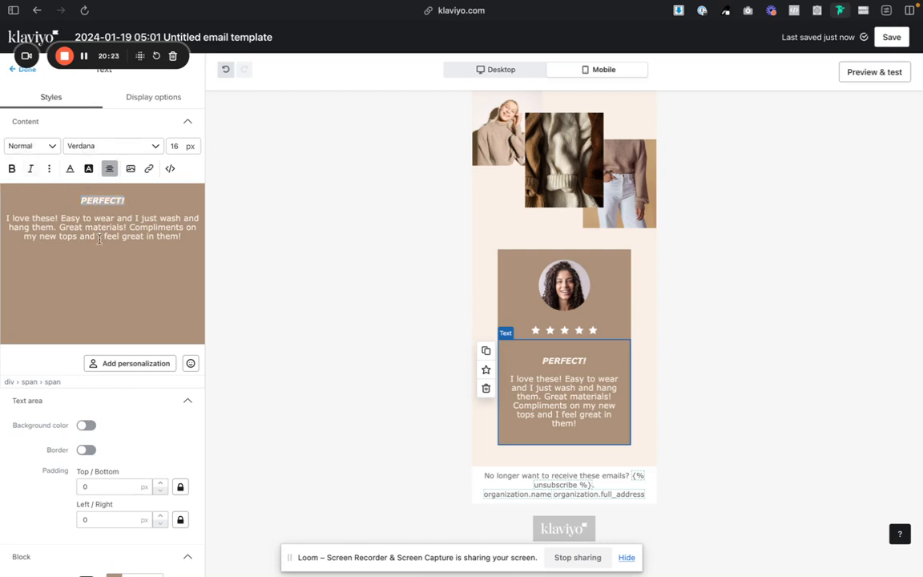
Step: Remove the PERFECT! heading and the extra blank line above the review text
left_click(97, 206)
key("BackSpace")
left_click(8, 217)
key("BackSpace")
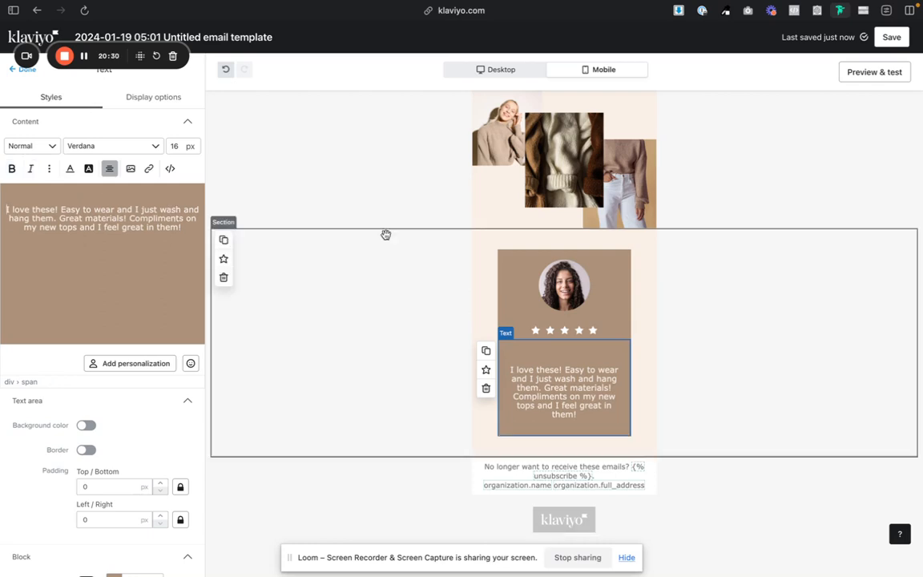
key("BackSpace")
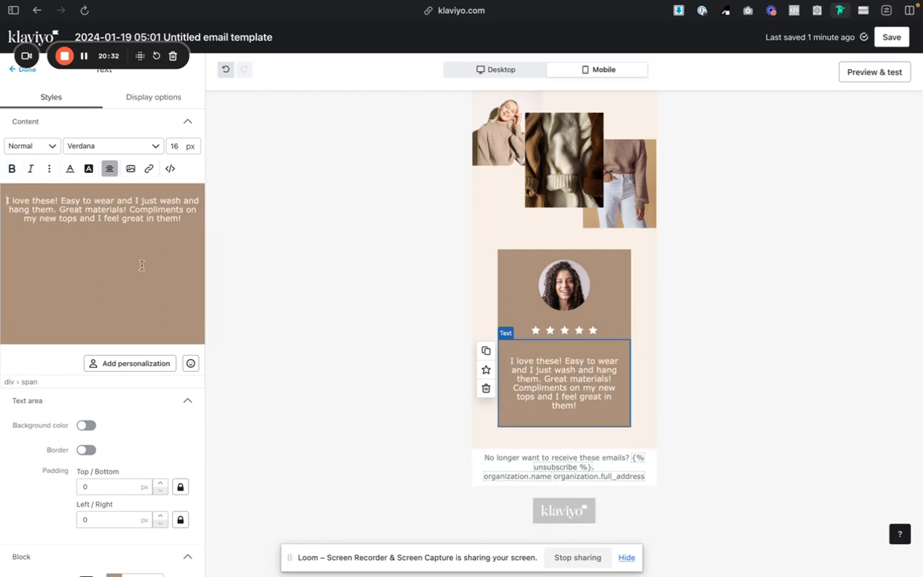
Step: Return to the desktop view and save the testimonial section as universal content named Section avis
left_click(503, 69)
left_click(779, 427)
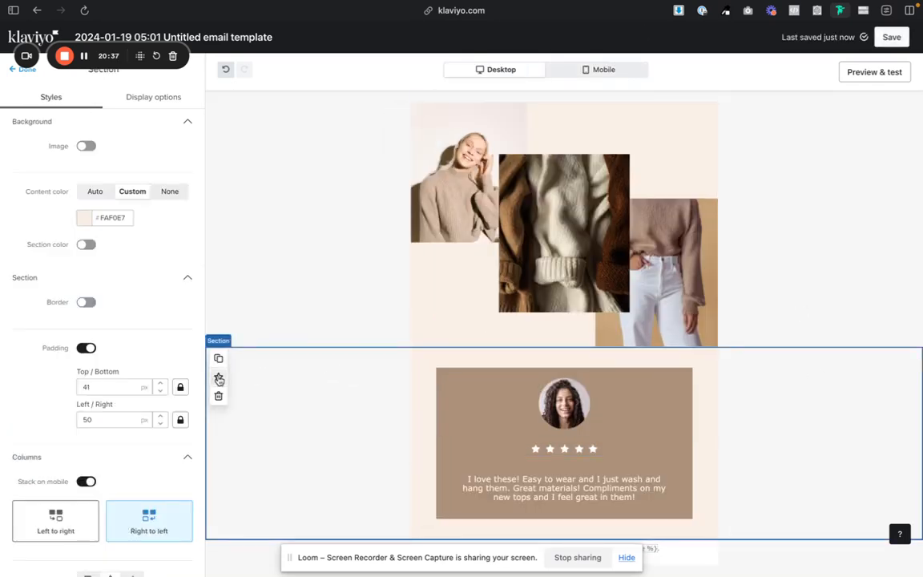
left_click(219, 379)
type("SEc")
key("BackSpace")
key("BackSpace")
key("BackSpace")
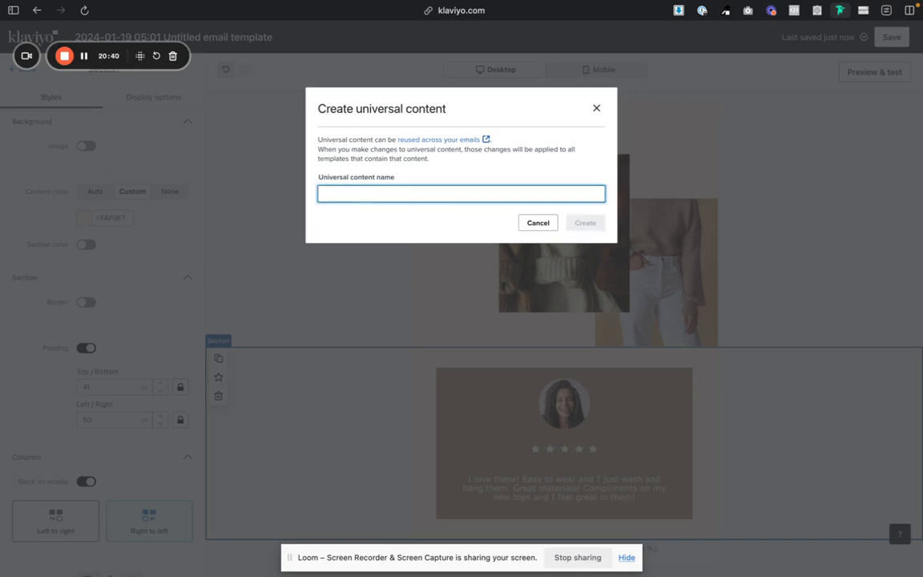
type("Section avis")
key("Return")
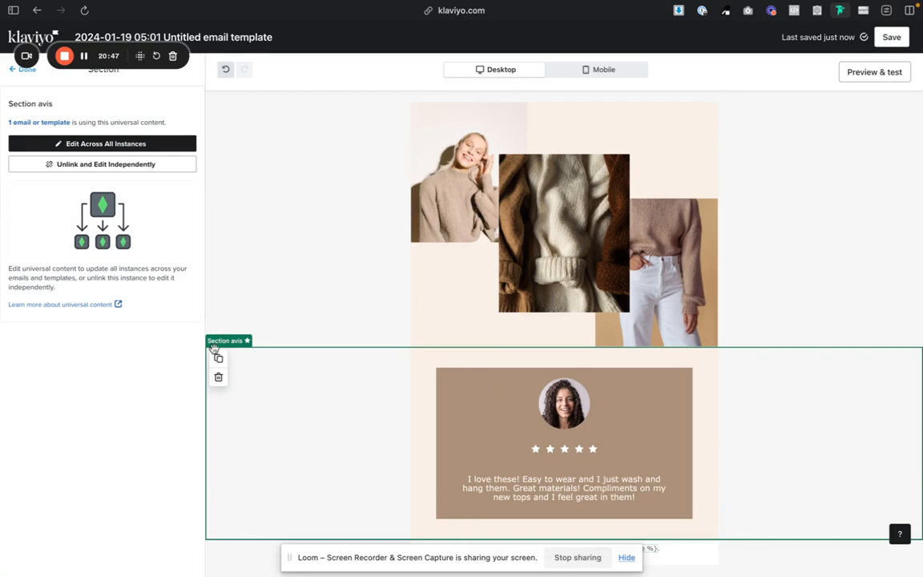
Step: Duplicate the Section avis testimonial and unlink the copy so it can be edited independently
left_click(218, 358)
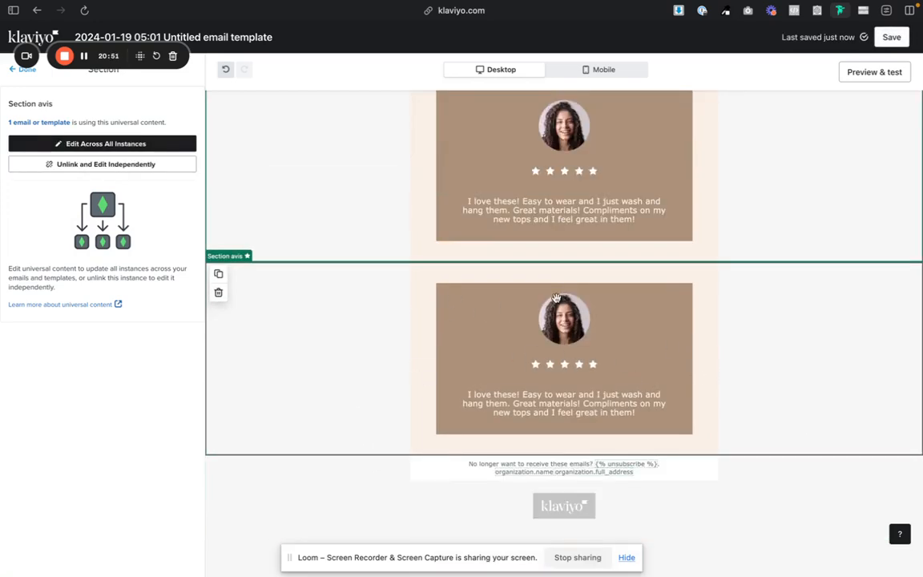
left_click(49, 163)
Step: Replace the second testimonial's review text with "J'adore ce produit, il est génial !!" repeated five times
left_click(566, 410)
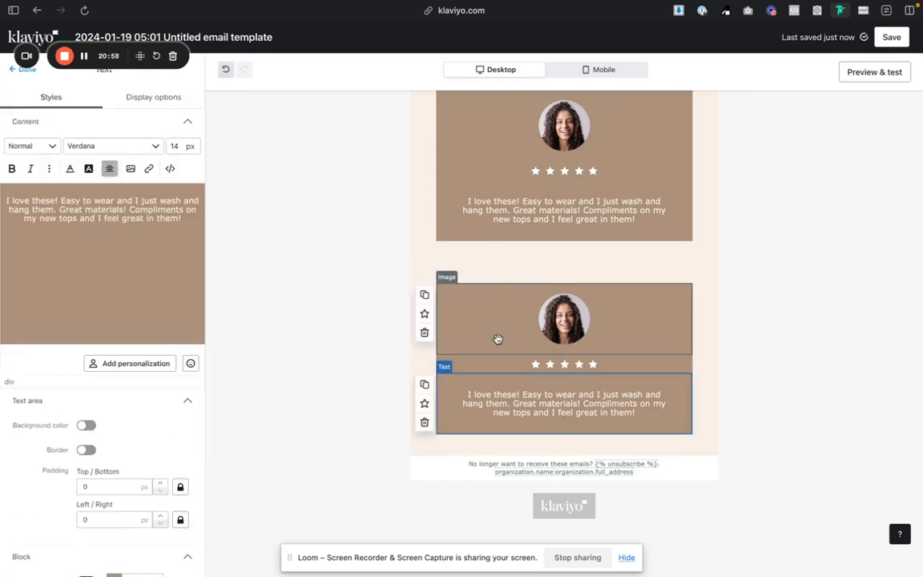
triple_click(135, 202)
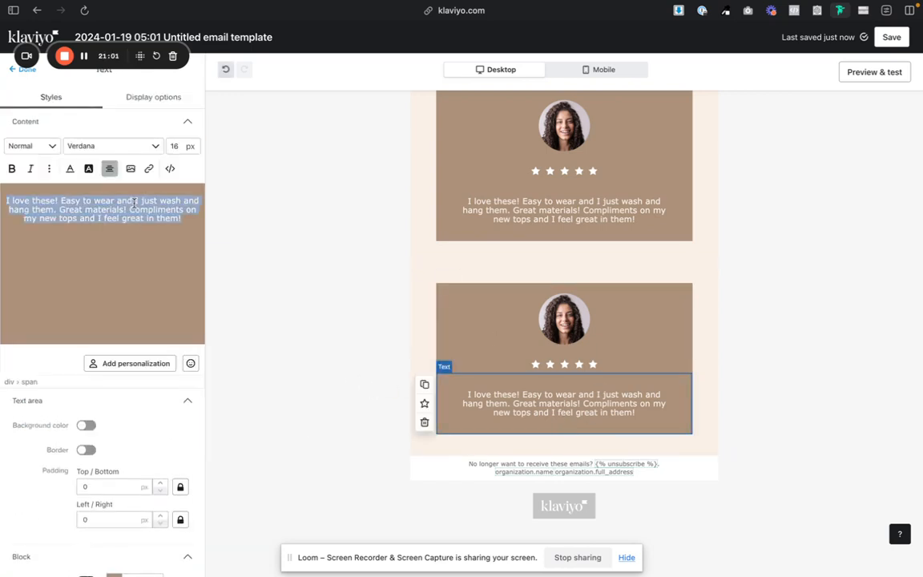
key("BackSpace")
type("J'adore ce pro")
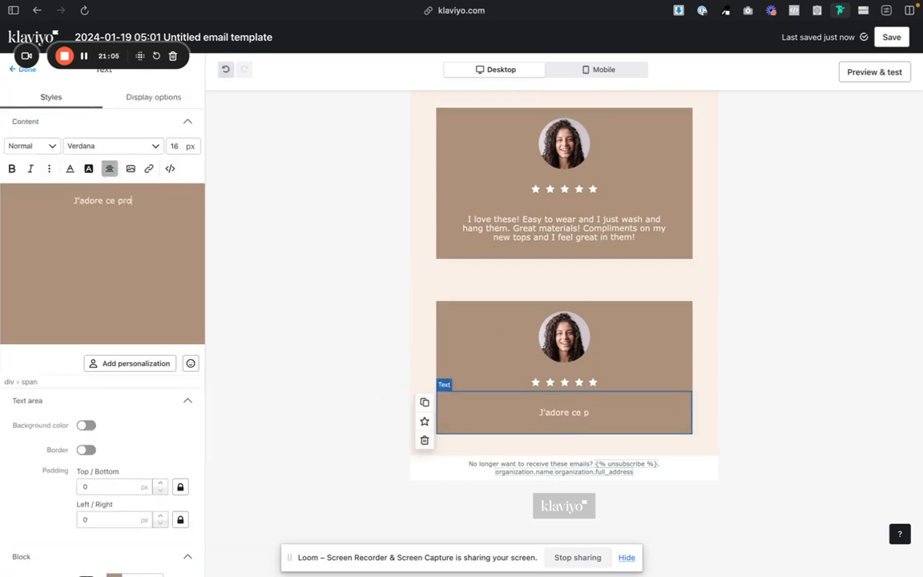
type("duit, il est génial !!")
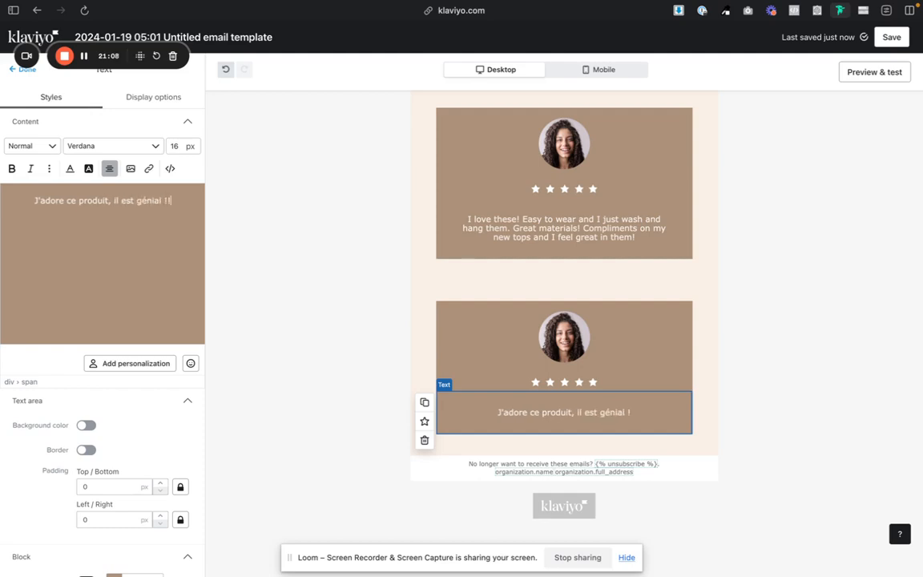
triple_click(133, 202)
left_click(183, 200)
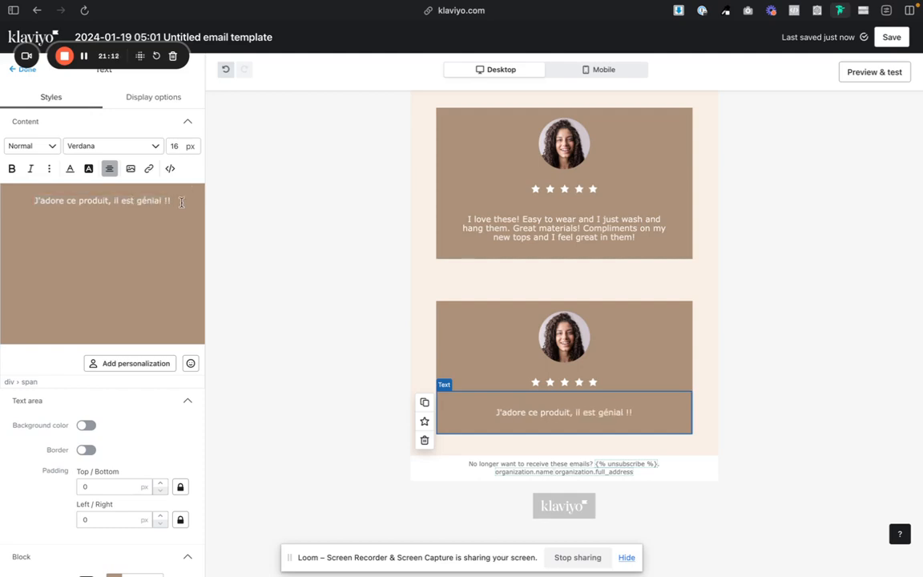
key("super+v")
key("super+v")
key("super+v")
key("super+v")
left_click(787, 397)
Step: Replace the second testimonial's portrait with the 704x560 clothing collage from the image library
left_click(564, 324)
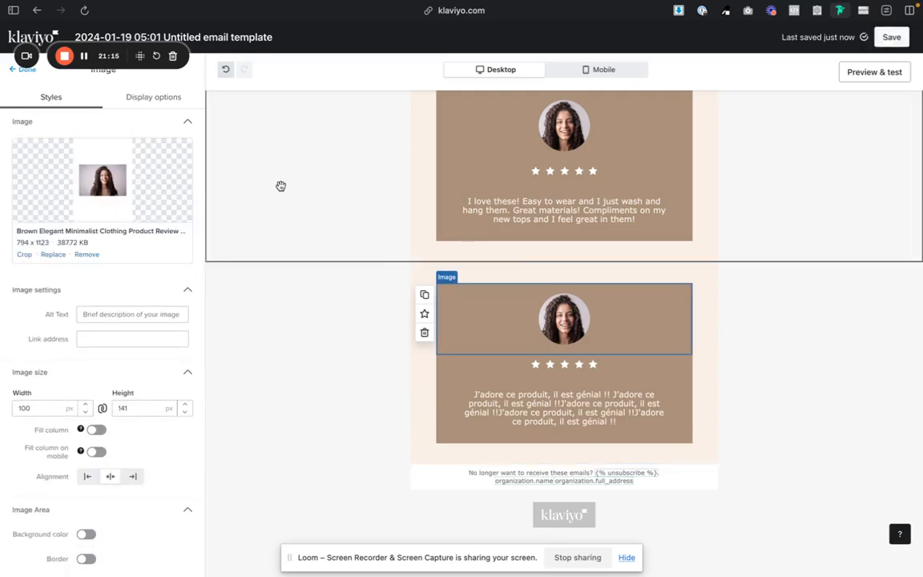
left_click(53, 255)
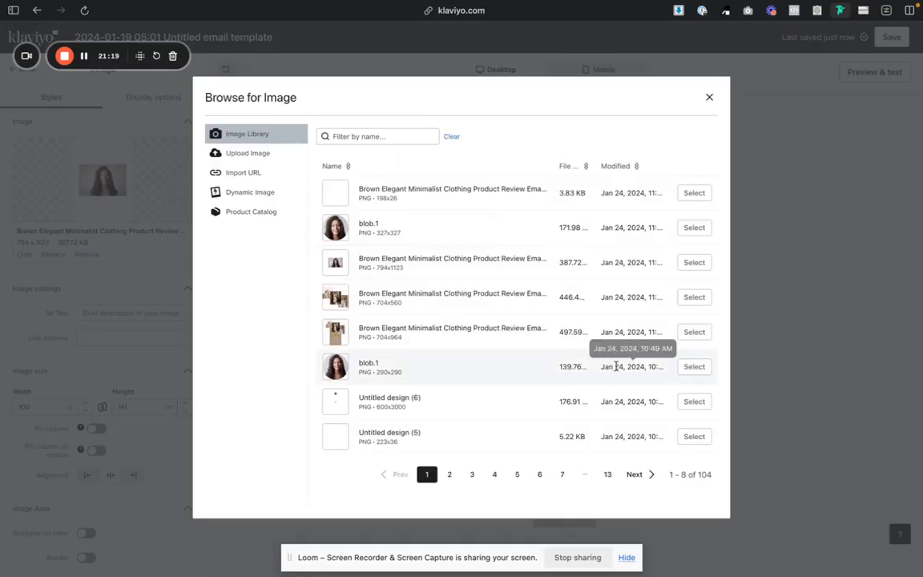
left_click(694, 297)
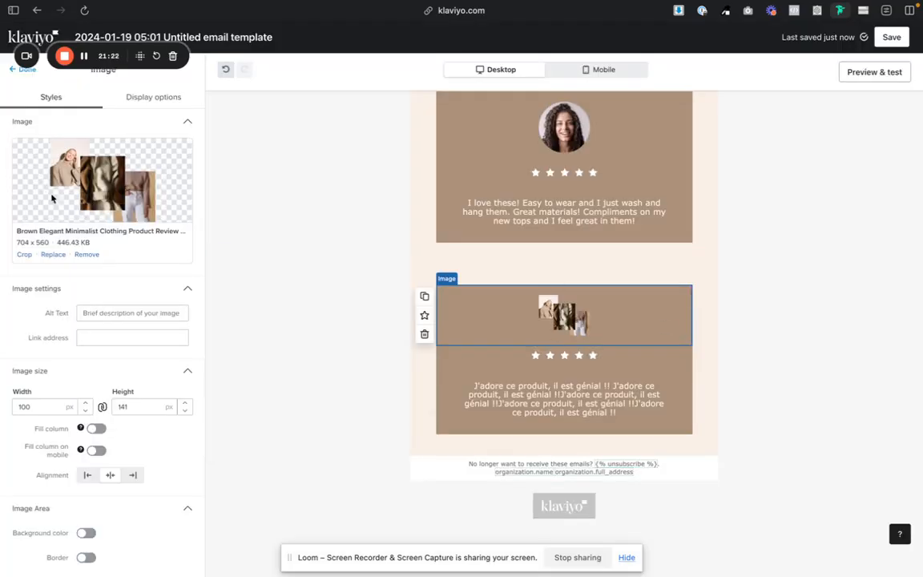
Step: Crop the second testimonial's collage image to a circle around the smiling blonde woman's face and finish cropping
left_click(23, 255)
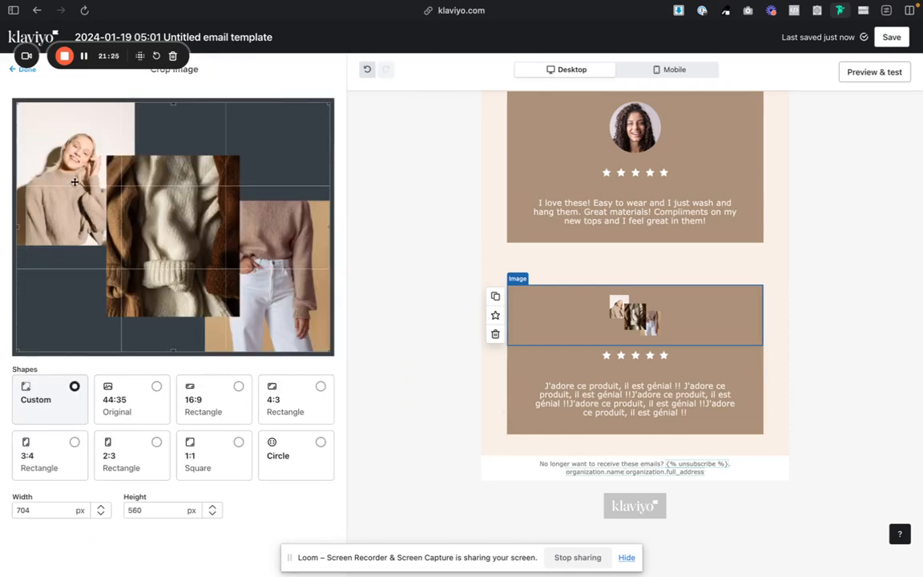
left_click(293, 448)
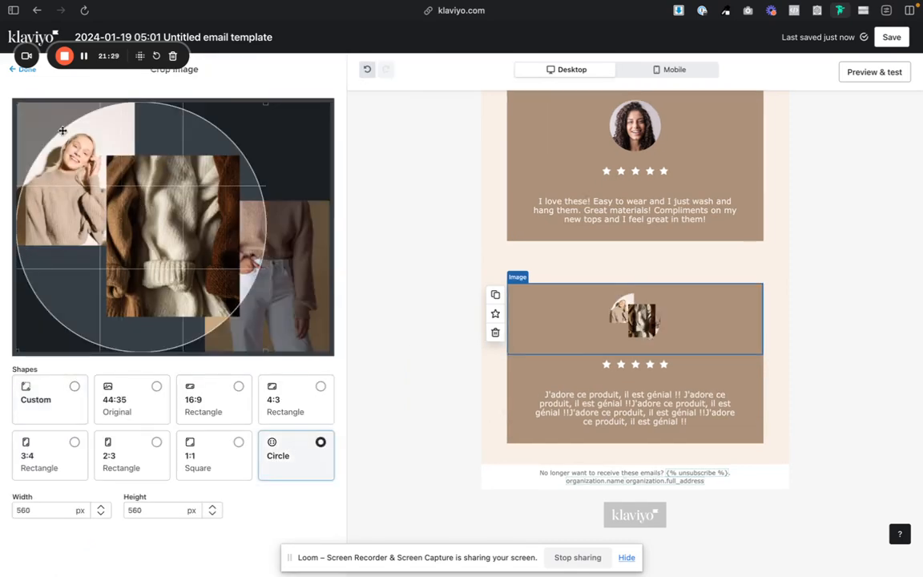
left_click_drag(267, 350, 110, 172)
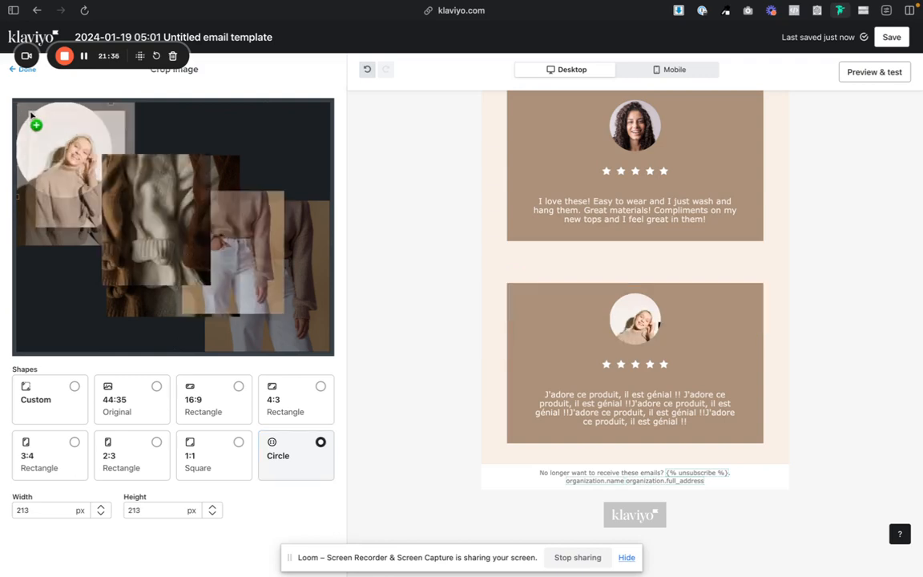
left_click_drag(114, 200, 94, 183)
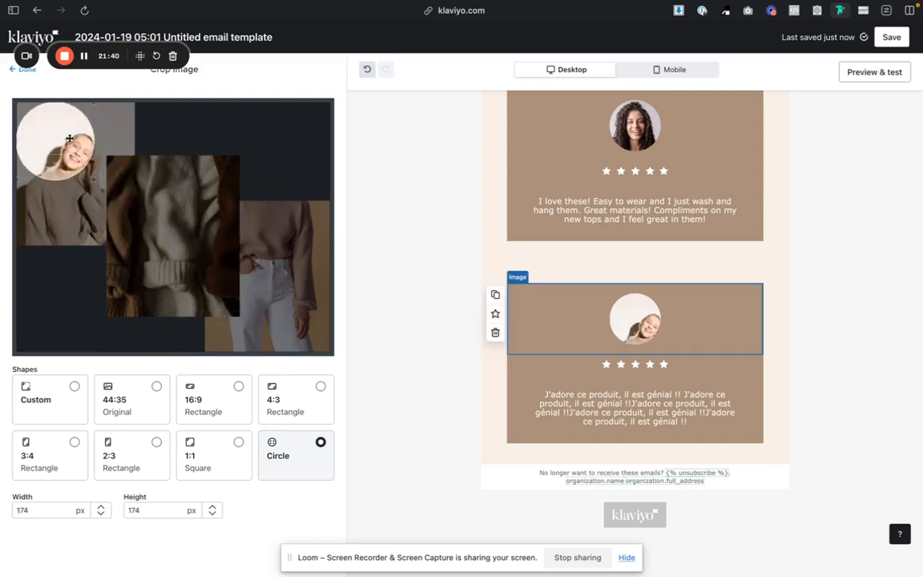
left_click_drag(70, 138, 81, 148)
left_click_drag(28, 110, 64, 144)
left_click(22, 71)
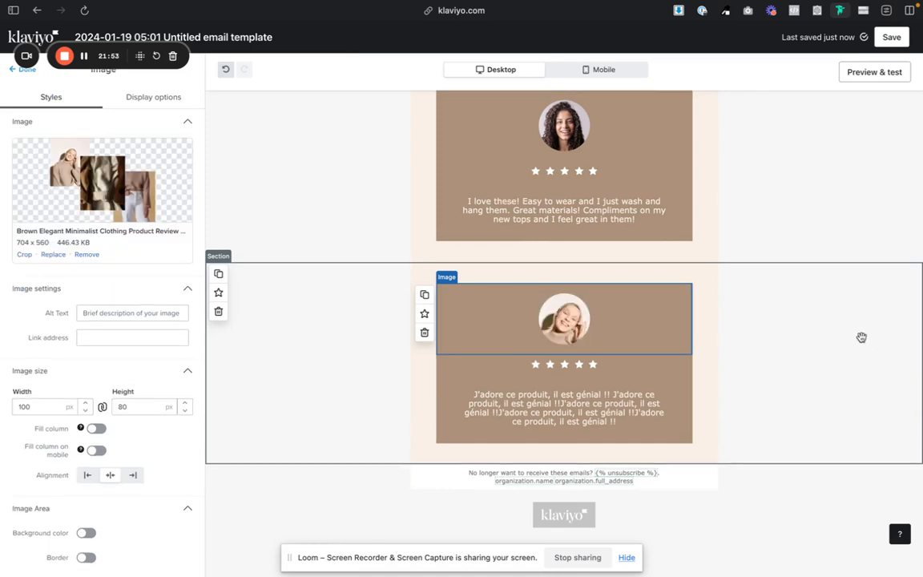
left_click(862, 338)
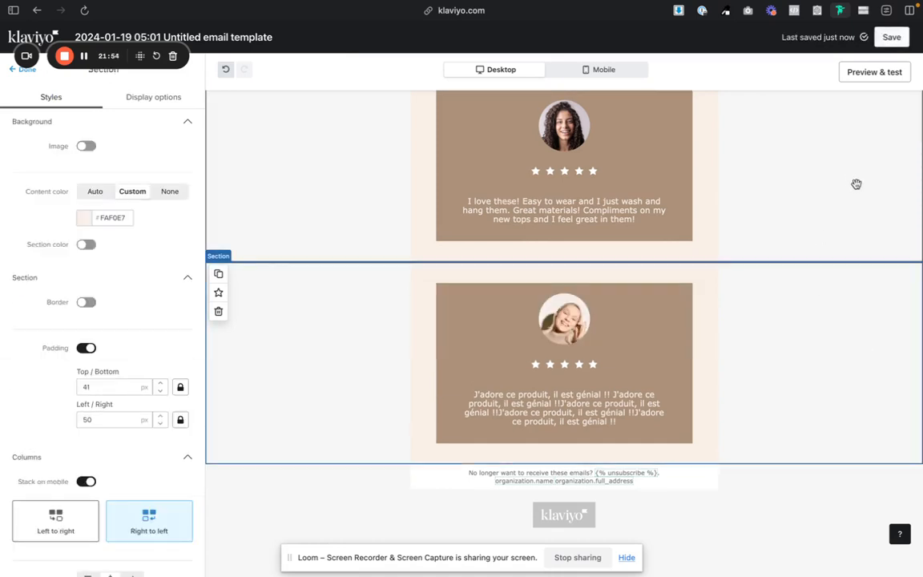
scroll(825, 354, "up", 3)
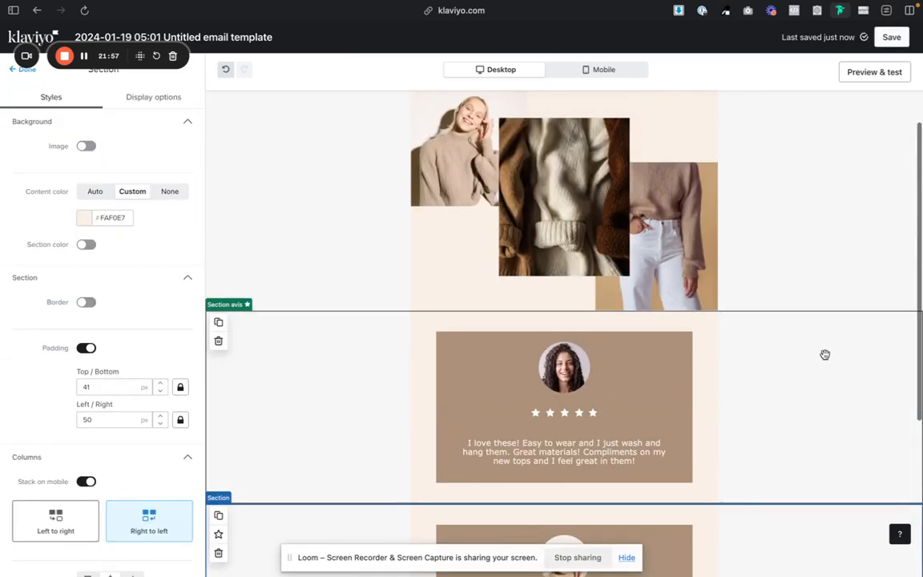
scroll(825, 354, "down", 3)
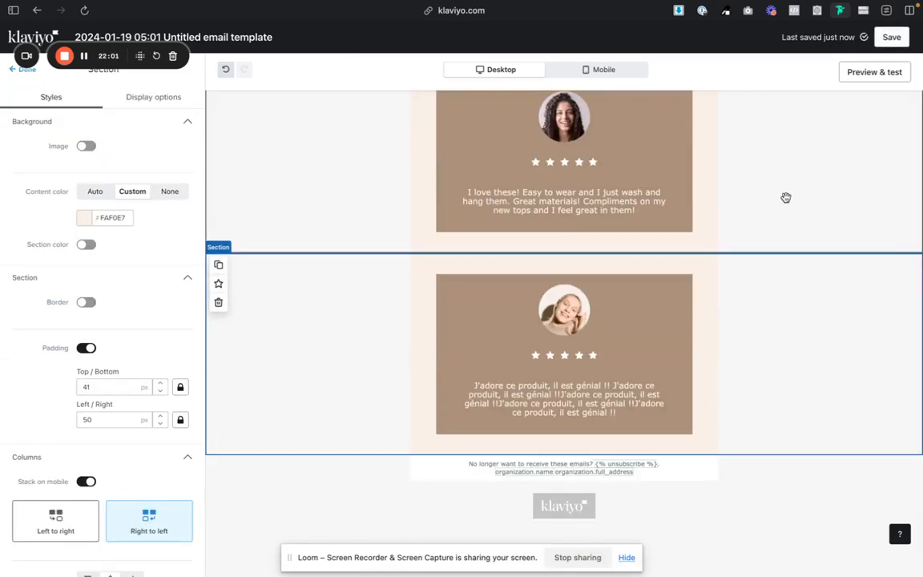